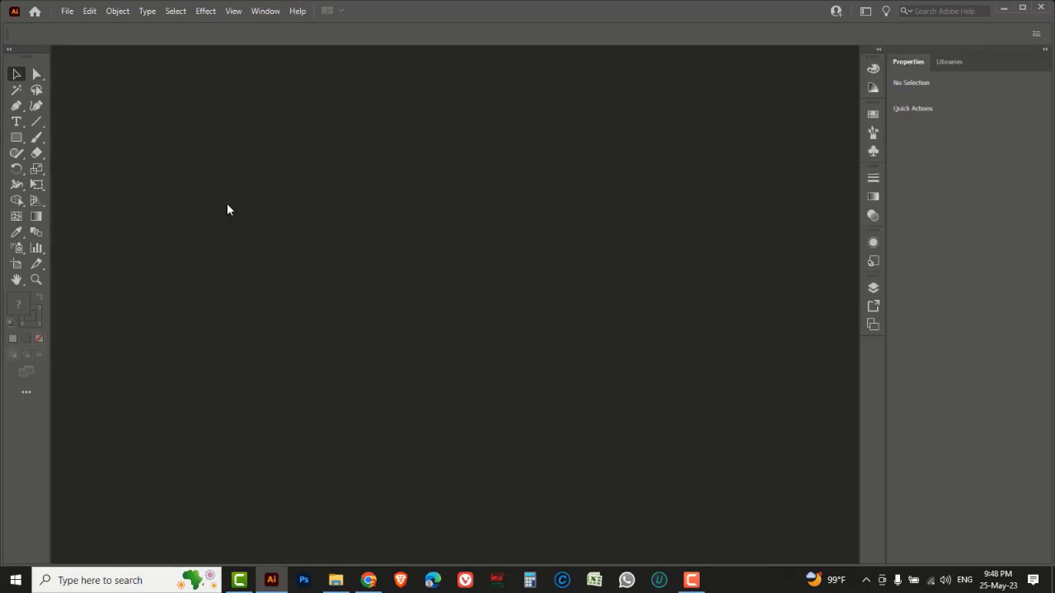
Create a new landscape A4 document in inches, 11.6929 by 8.2677 in, with CMYK color and 300 ppi raster effects
click(67, 10)
click(80, 24)
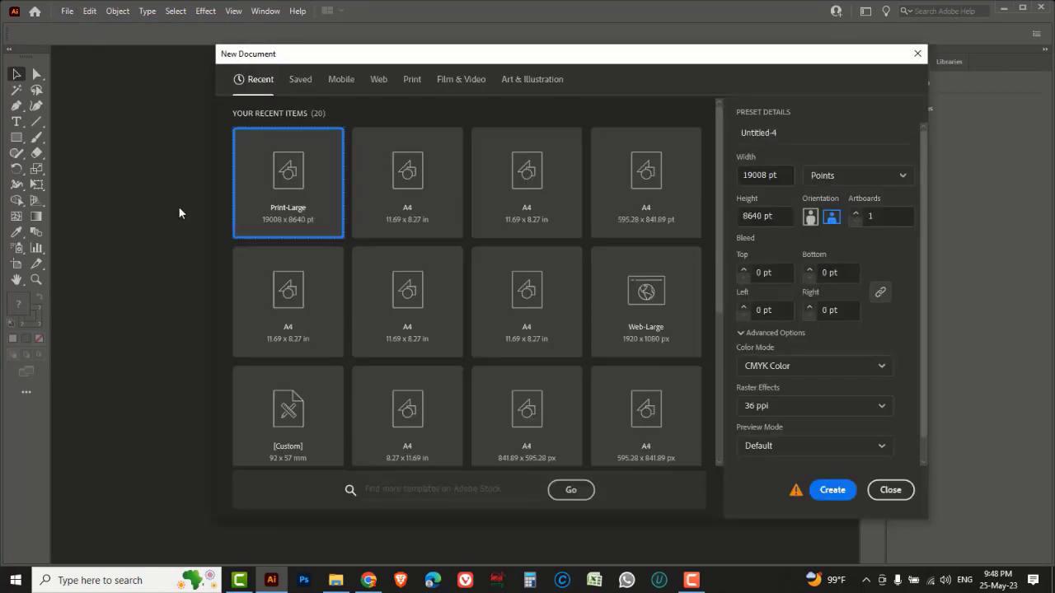
click(408, 207)
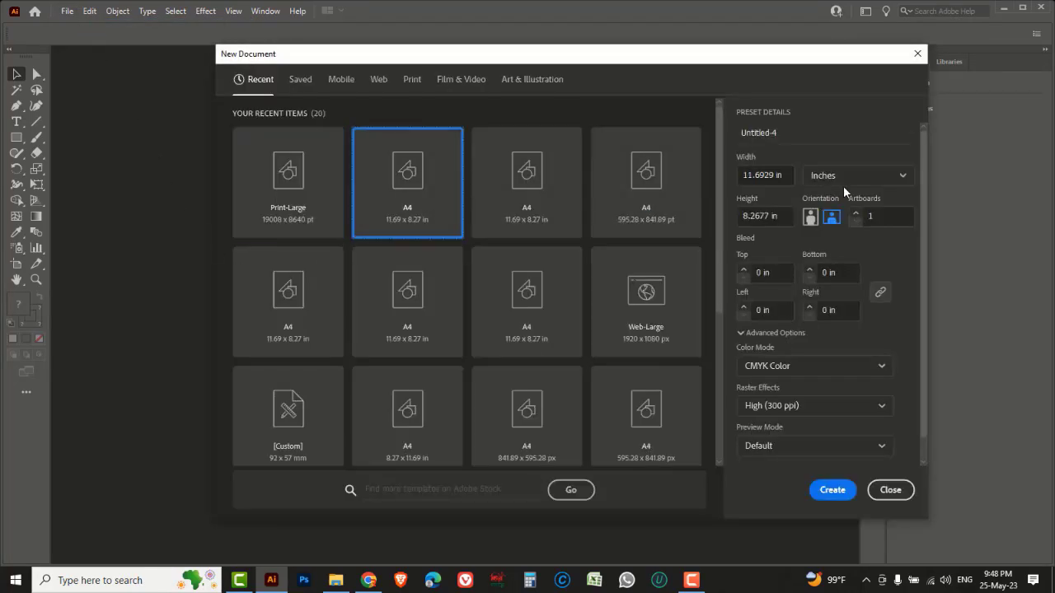
click(904, 176)
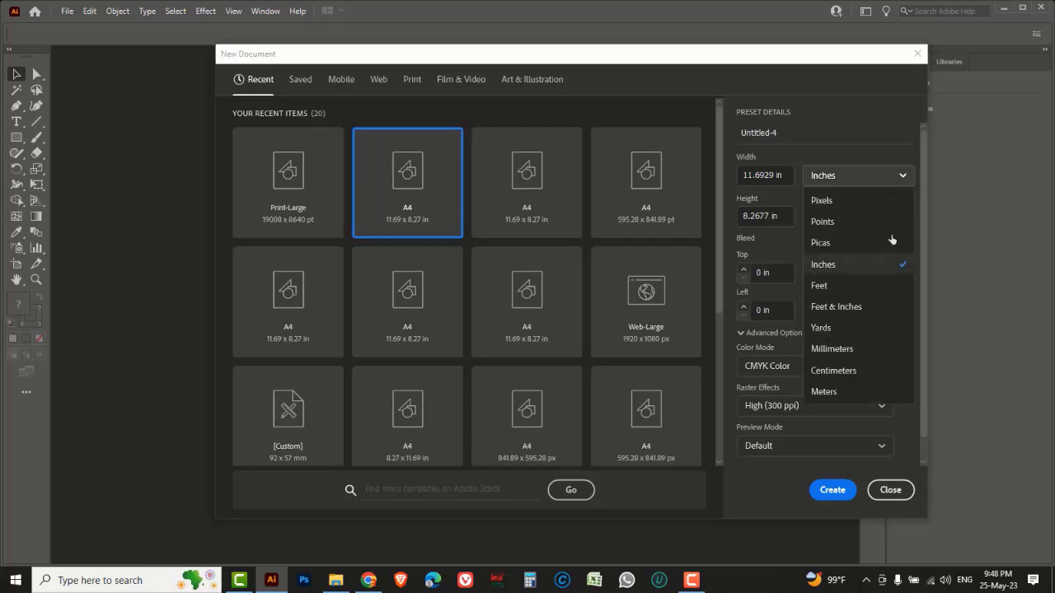
click(858, 265)
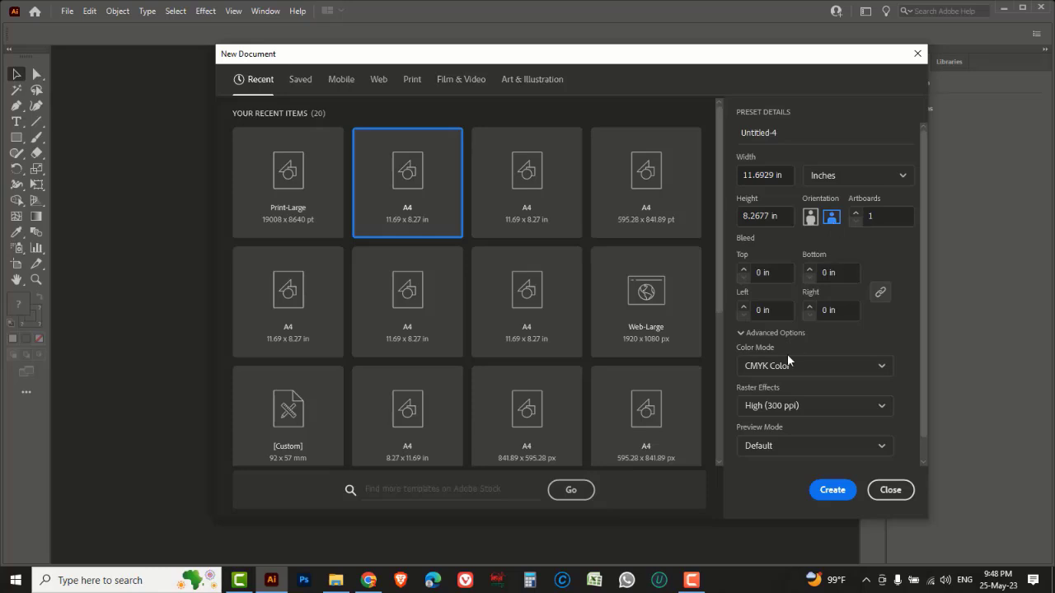
click(828, 495)
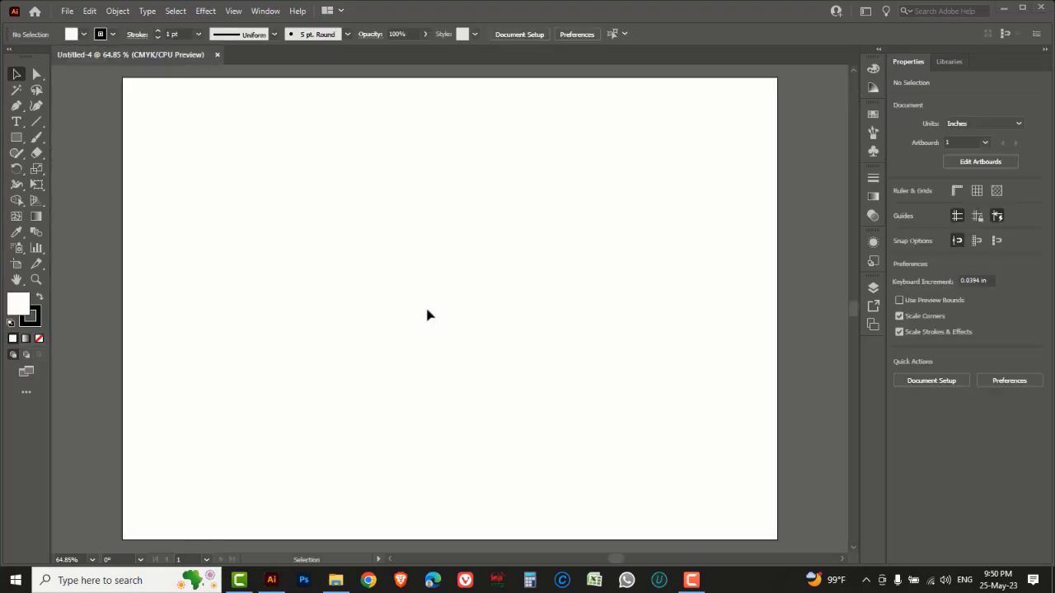
Switch to Chrome and search Google for "monogram font free download"
click(369, 580)
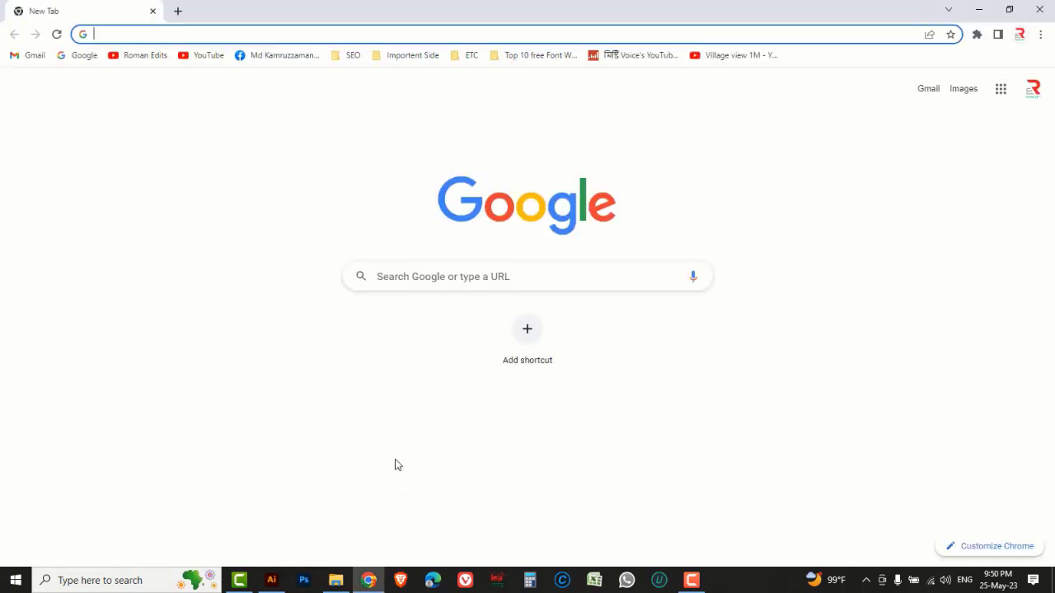
click(404, 281)
text(MONO)
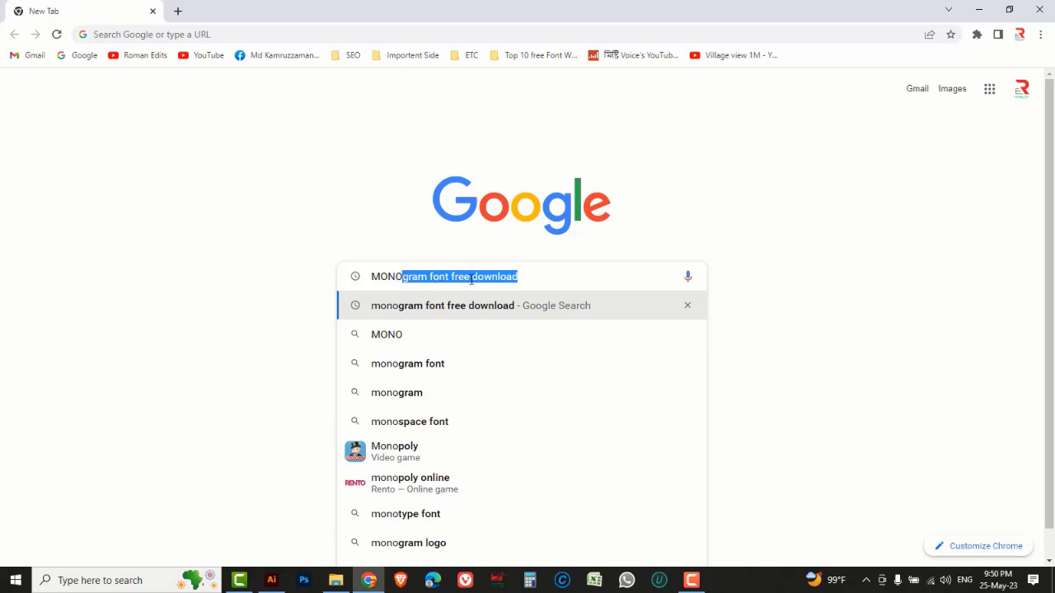
click(529, 278)
key(Return)
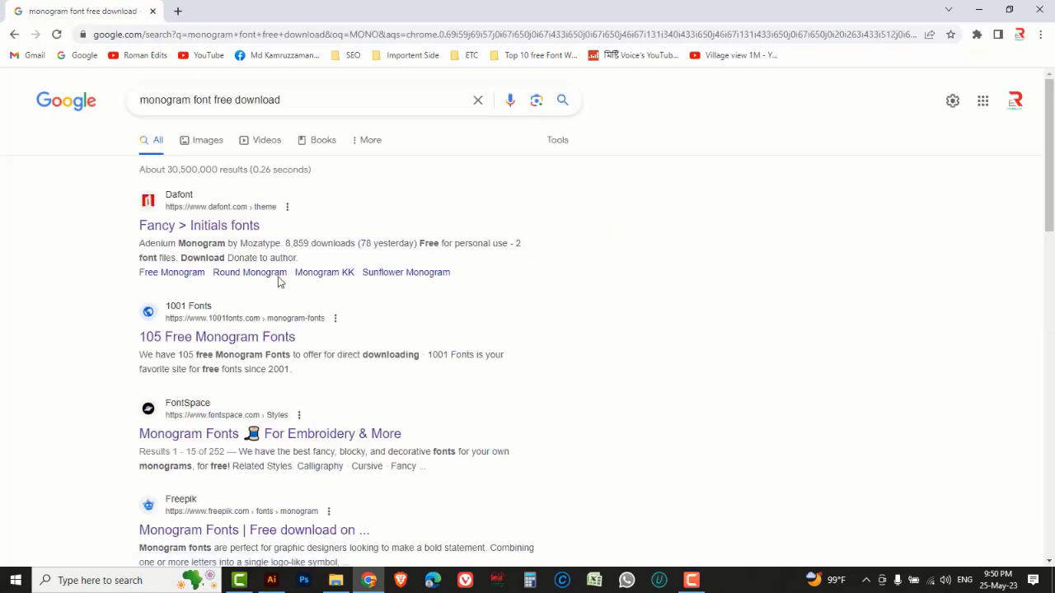
Open the Dafont Initials fonts result and download the Monogramos font
click(182, 204)
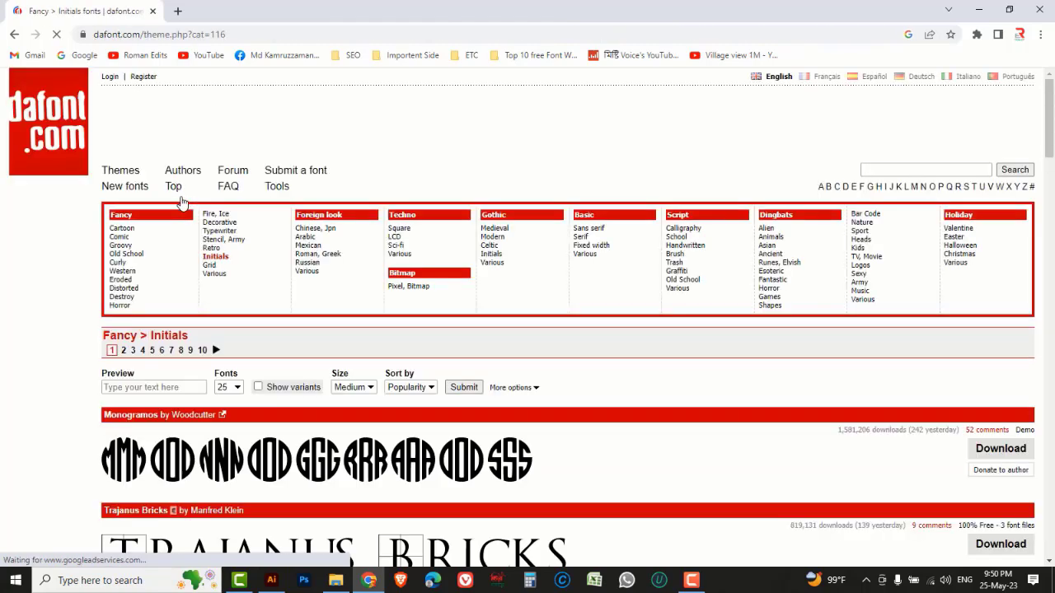
scroll(644, 374, down, 2)
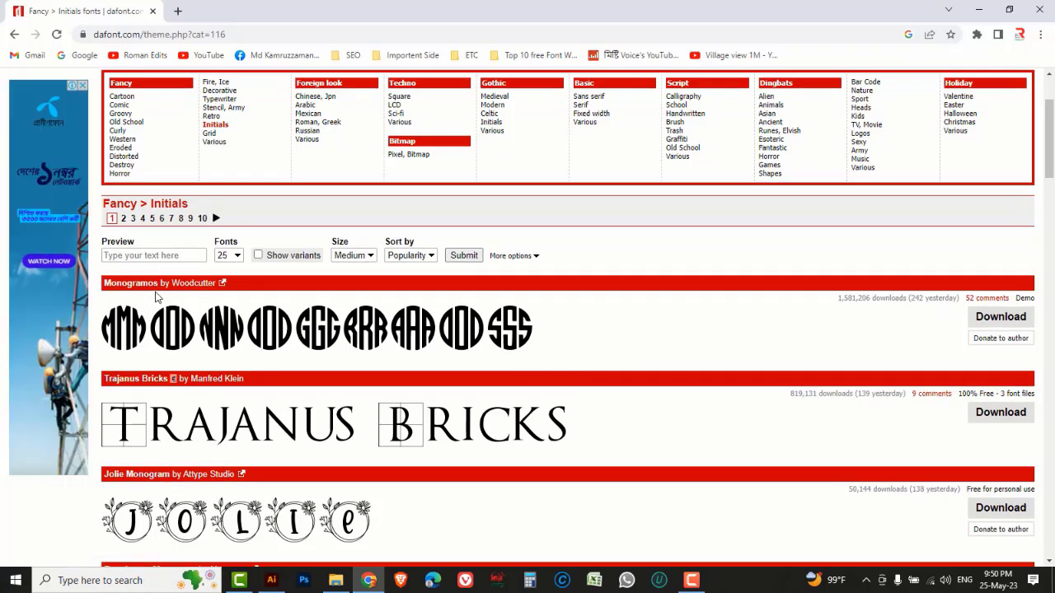
click(987, 320)
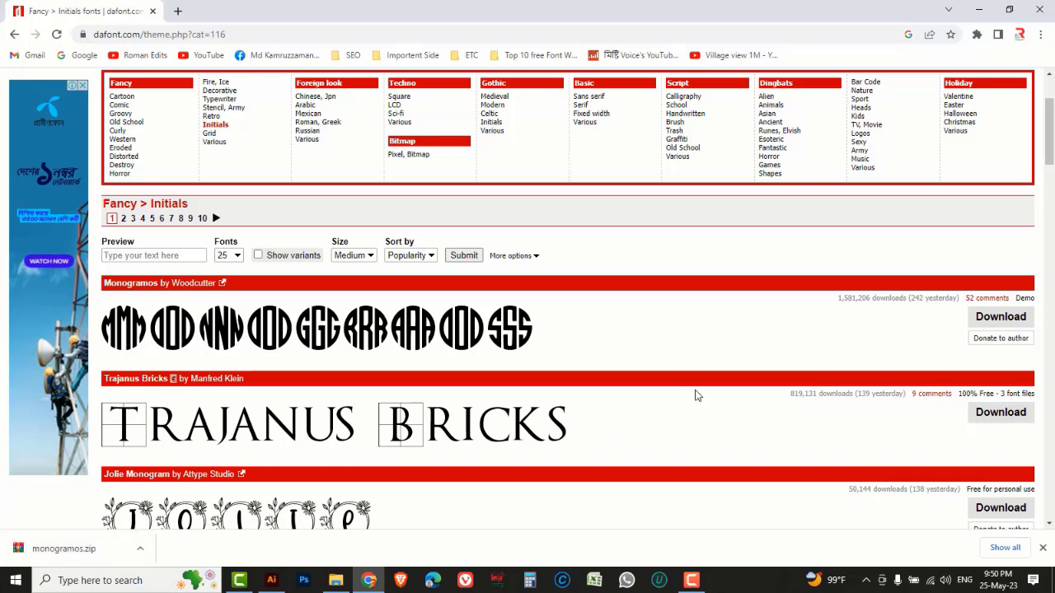
Browse the Fancy > Initials fonts through to page 3 and download the Diamond Monogram font
scroll(695, 396, down, 5)
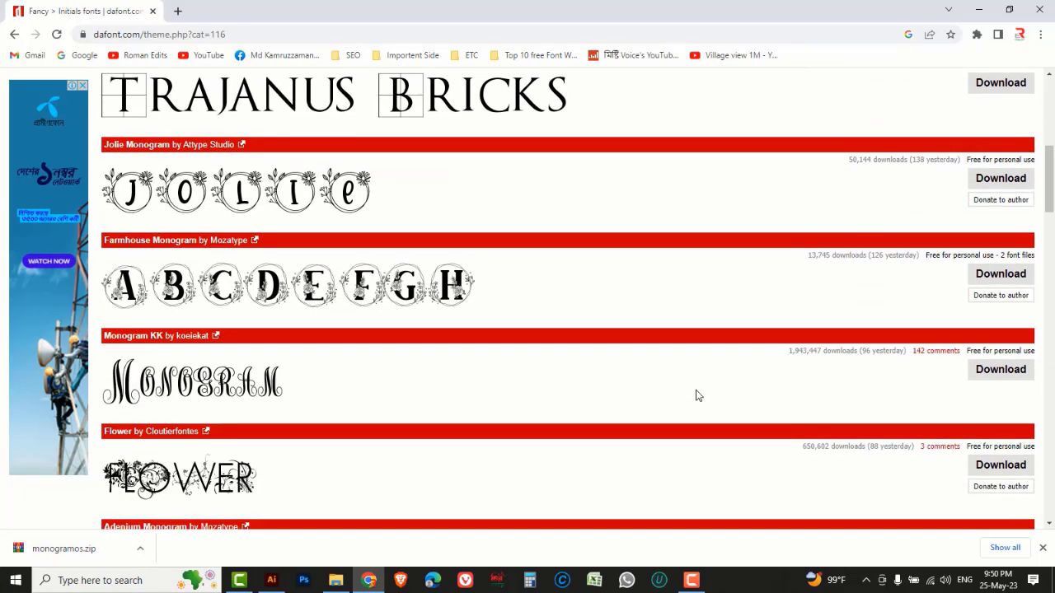
scroll(697, 396, down, 7)
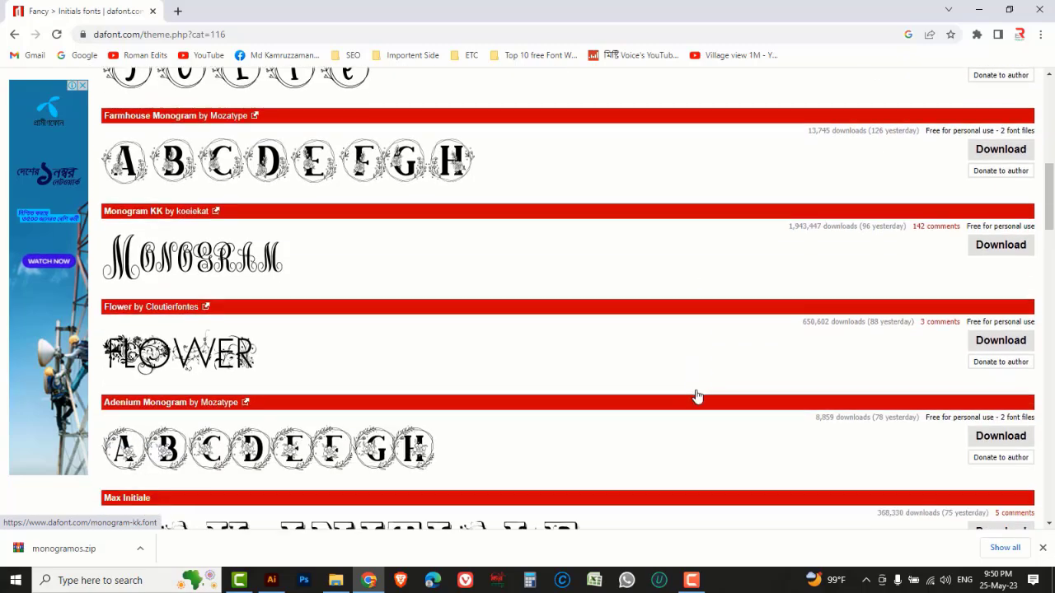
scroll(696, 395, down, 5)
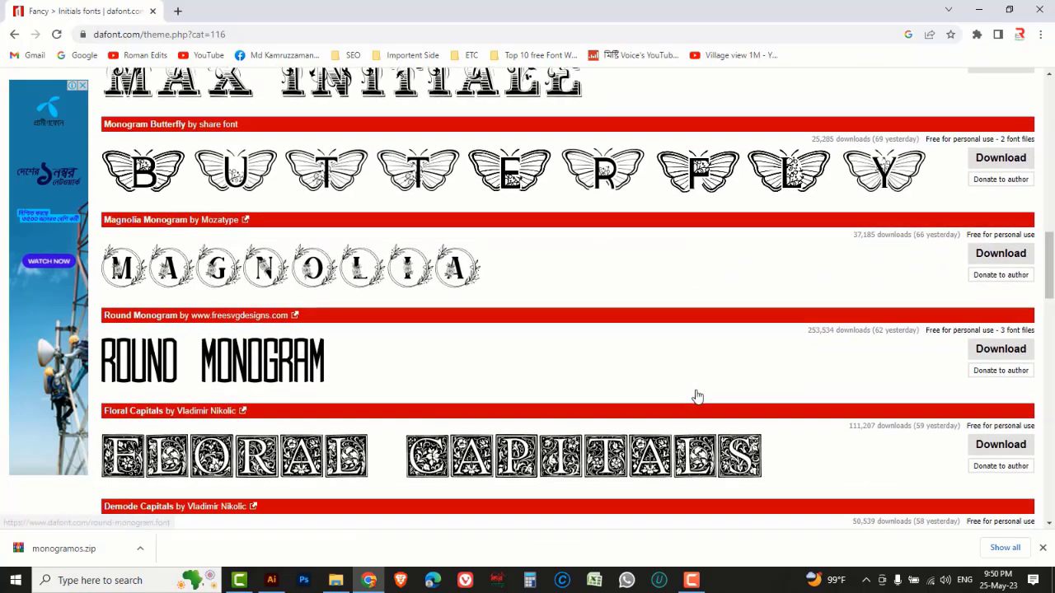
scroll(696, 396, down, 8)
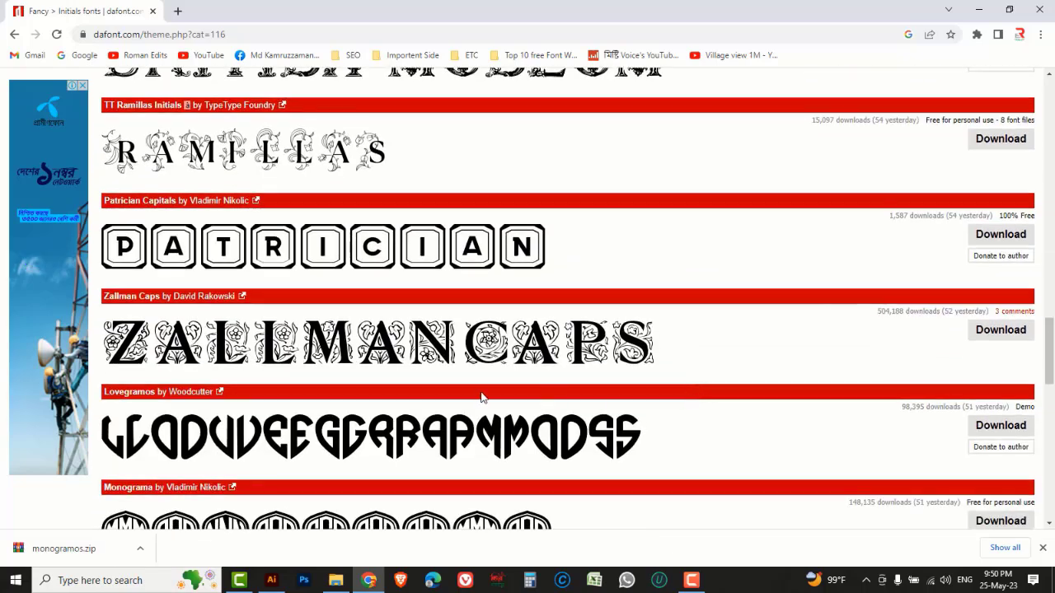
scroll(481, 397, down, 4)
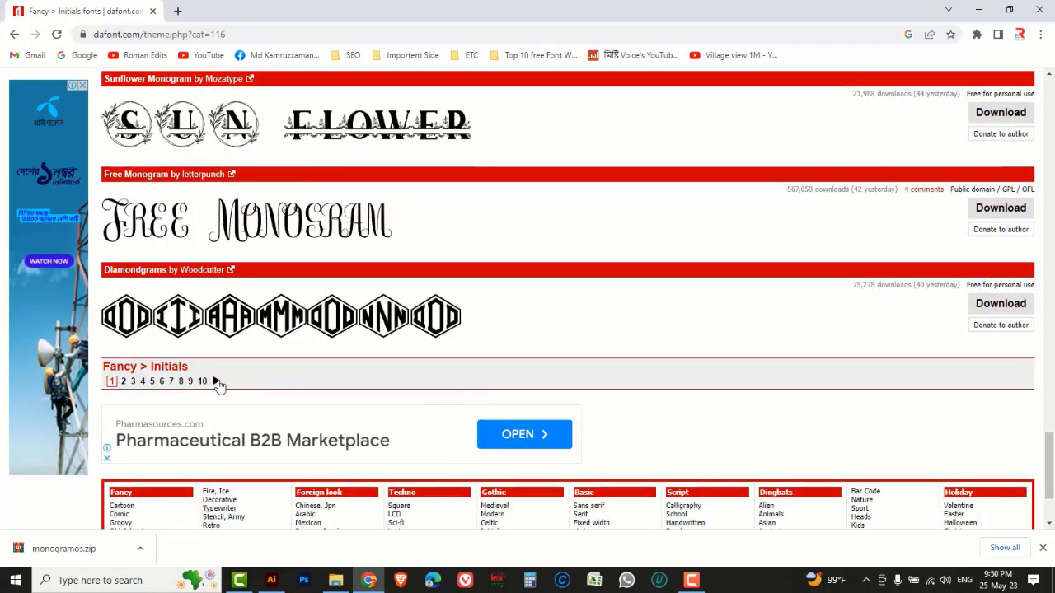
click(219, 386)
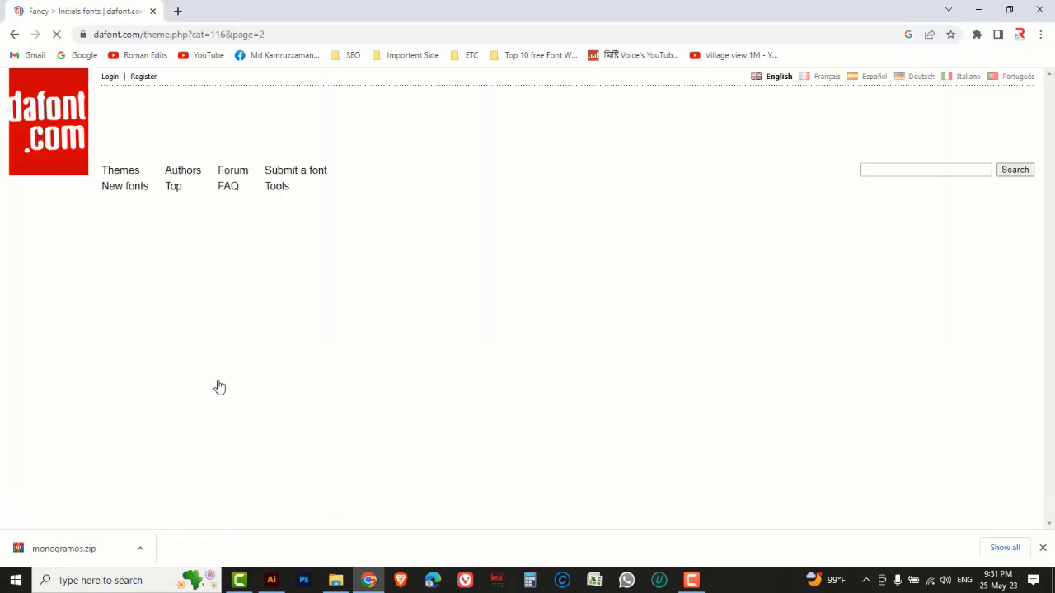
scroll(445, 374, down, 7)
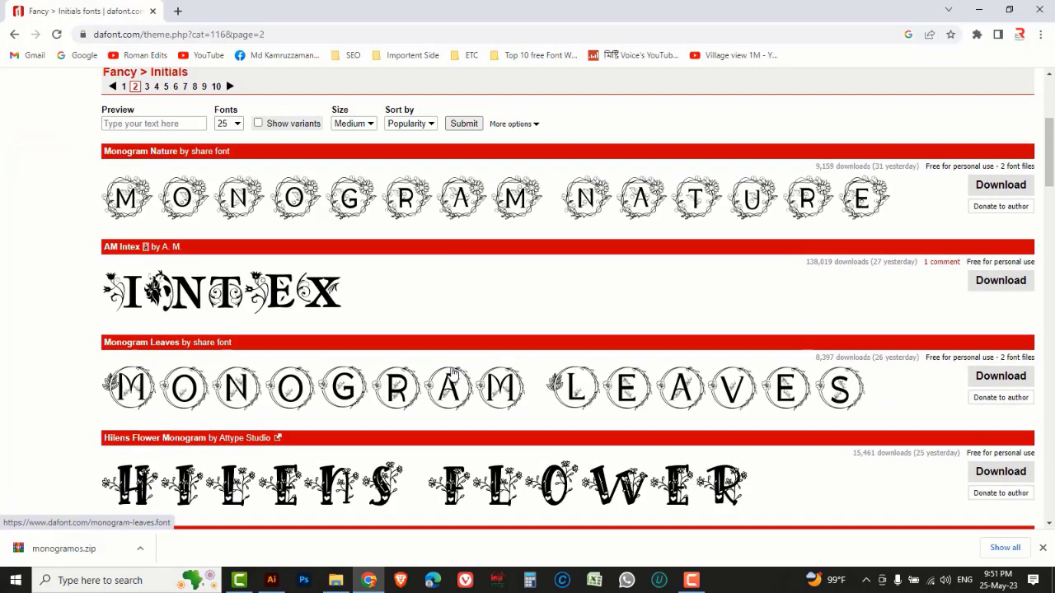
scroll(452, 374, down, 8)
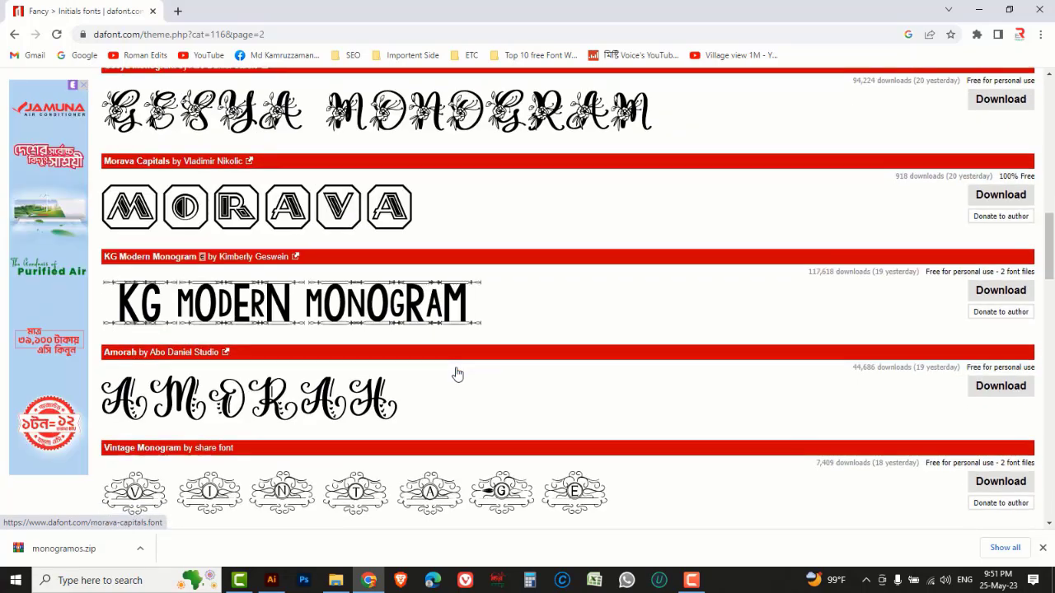
scroll(458, 373, down, 7)
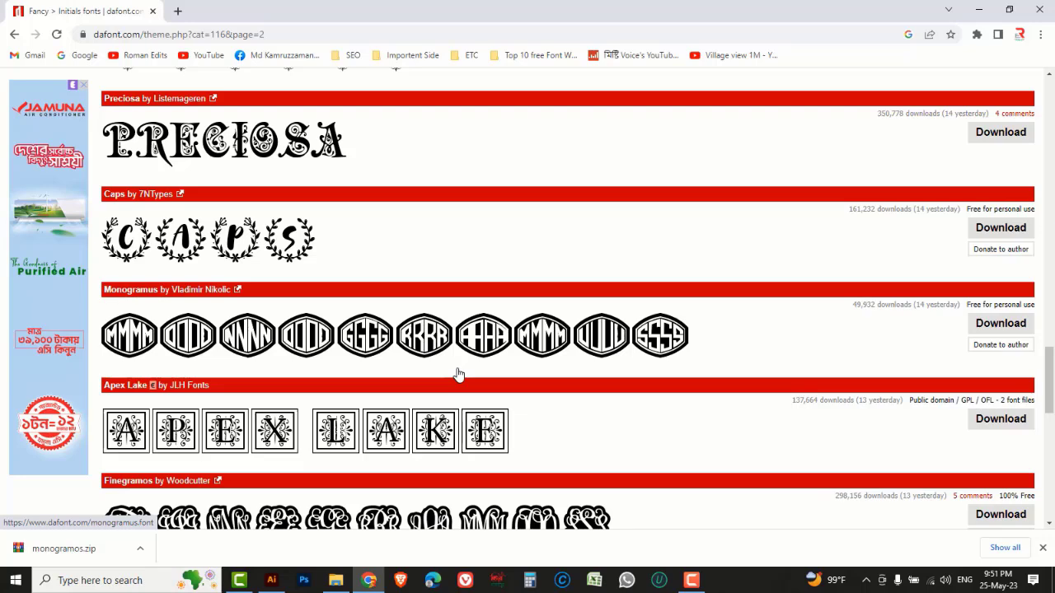
scroll(459, 375, down, 9)
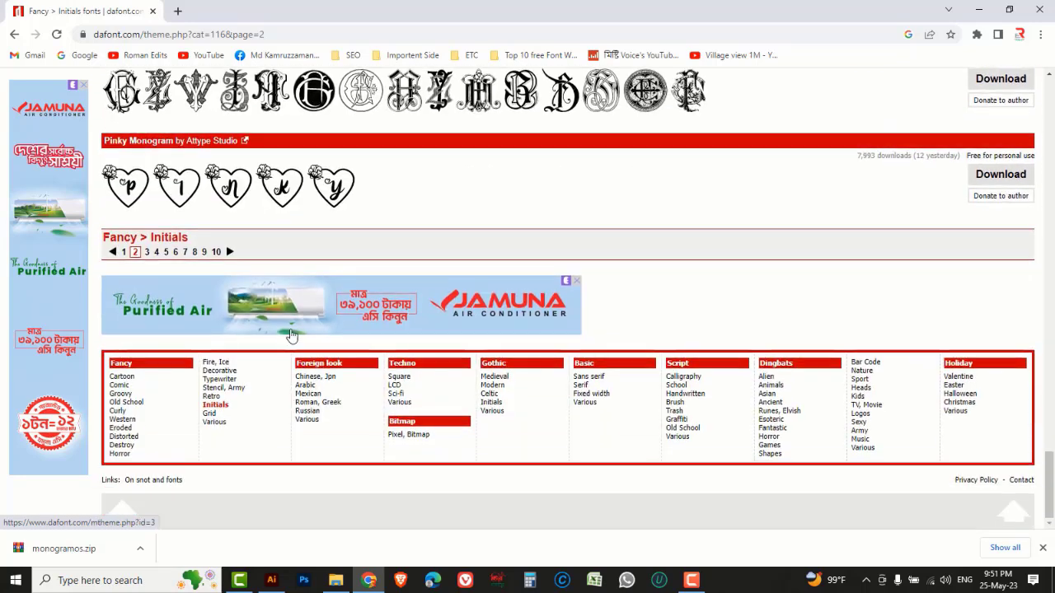
click(231, 253)
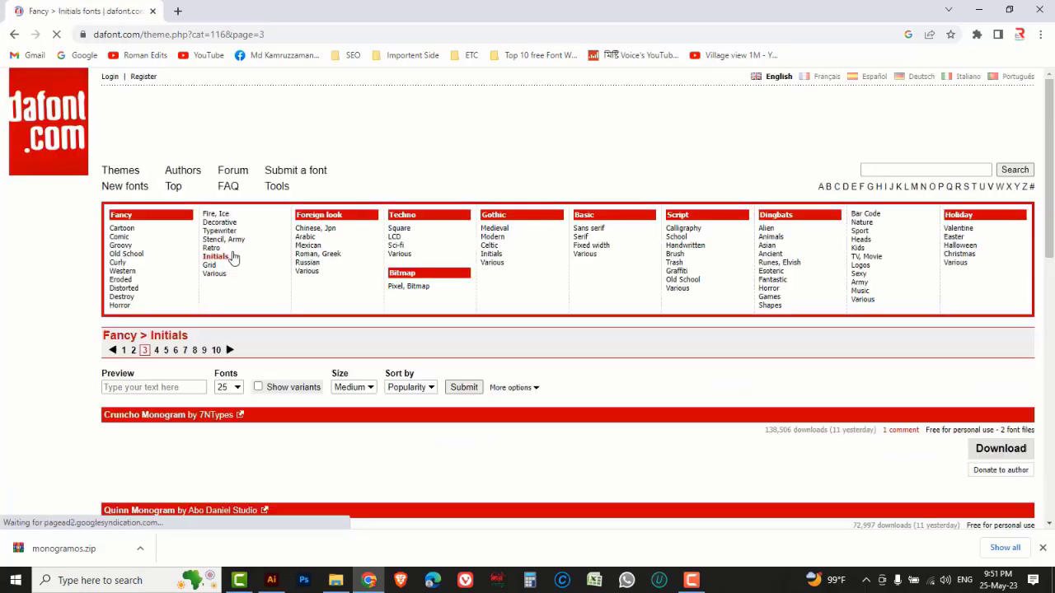
scroll(350, 363, down, 7)
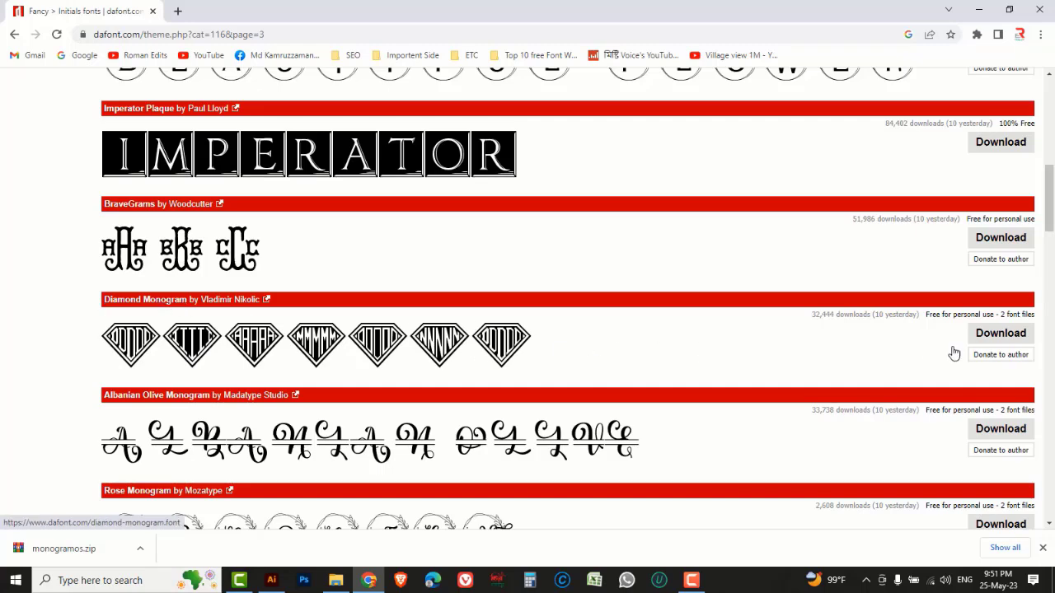
click(990, 339)
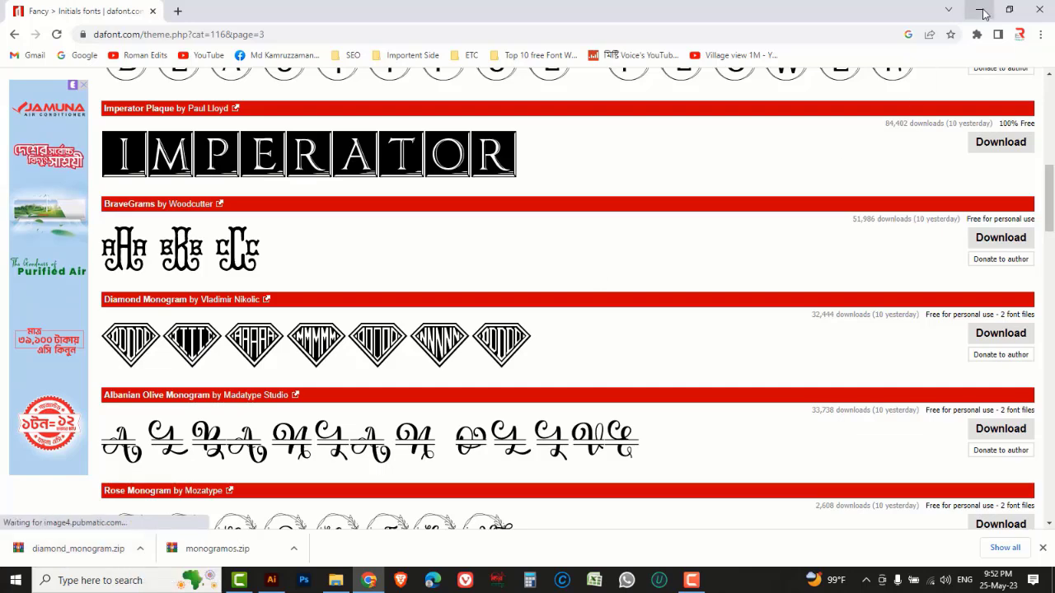
Minimize the browser and Illustrator, then open the Downloads folder in File Explorer
click(980, 11)
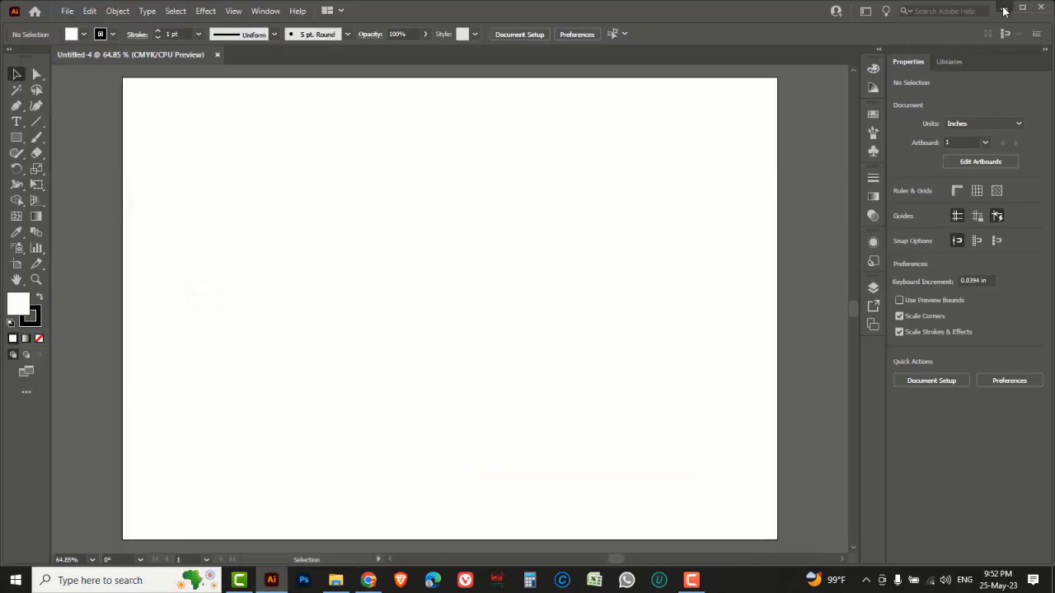
click(1002, 8)
double_click(37, 33)
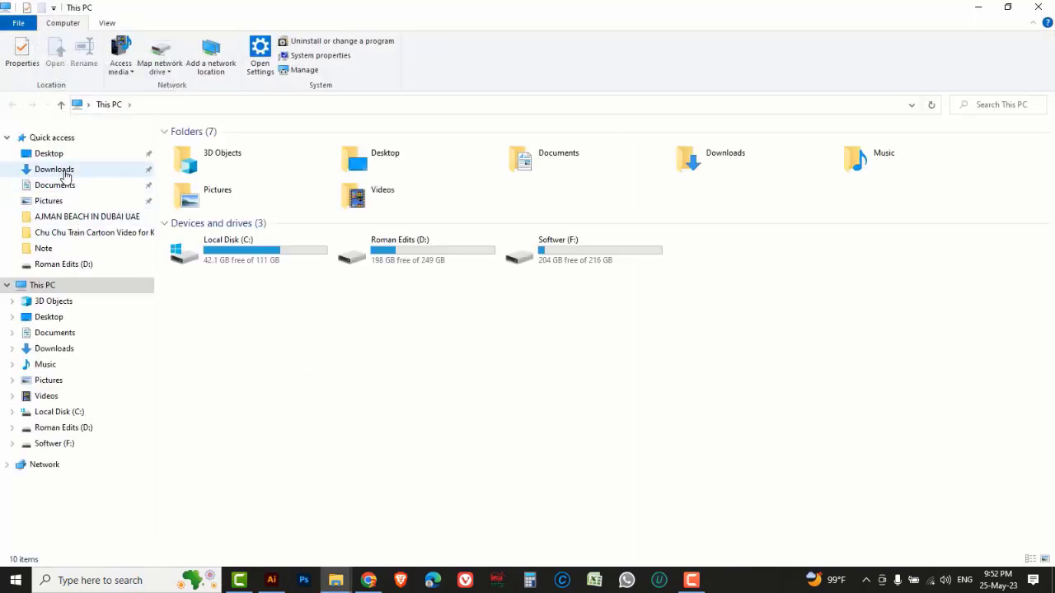
click(90, 169)
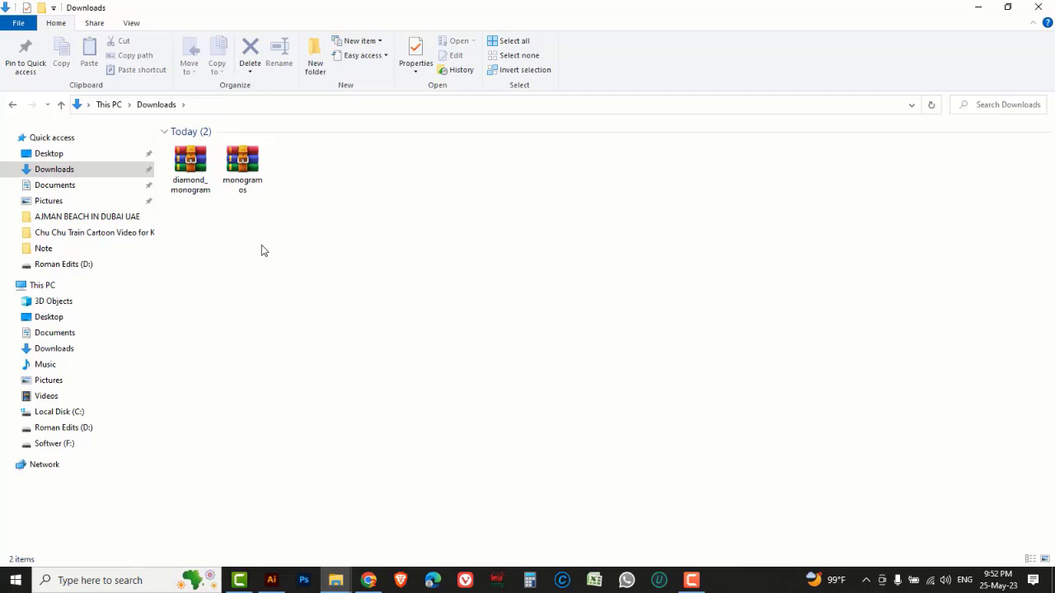
Extract the diamond_monogram archive into its own folder in Downloads
click(183, 161)
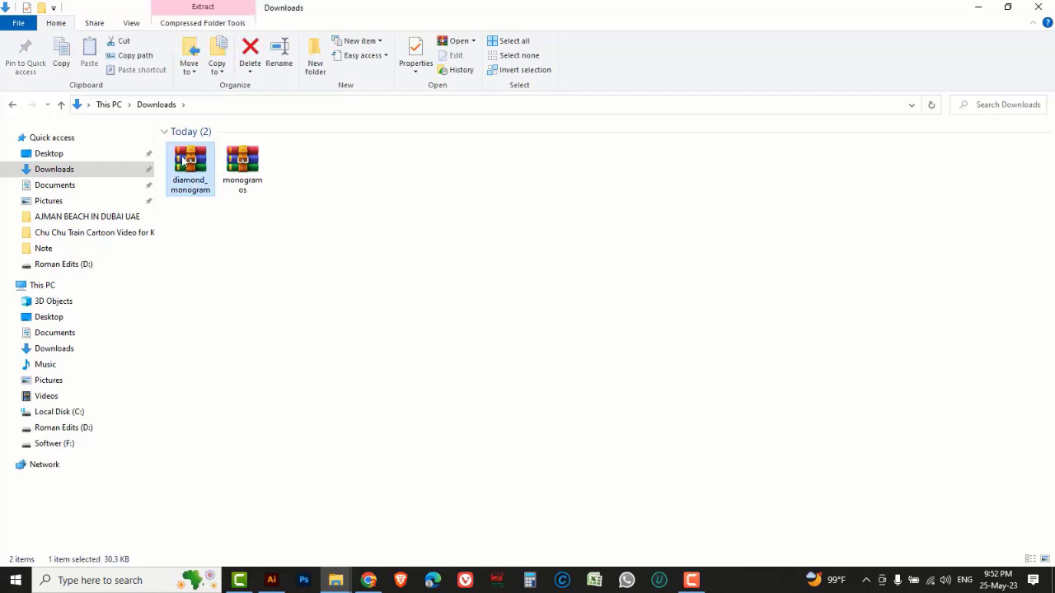
right_click(183, 161)
click(228, 213)
click(547, 437)
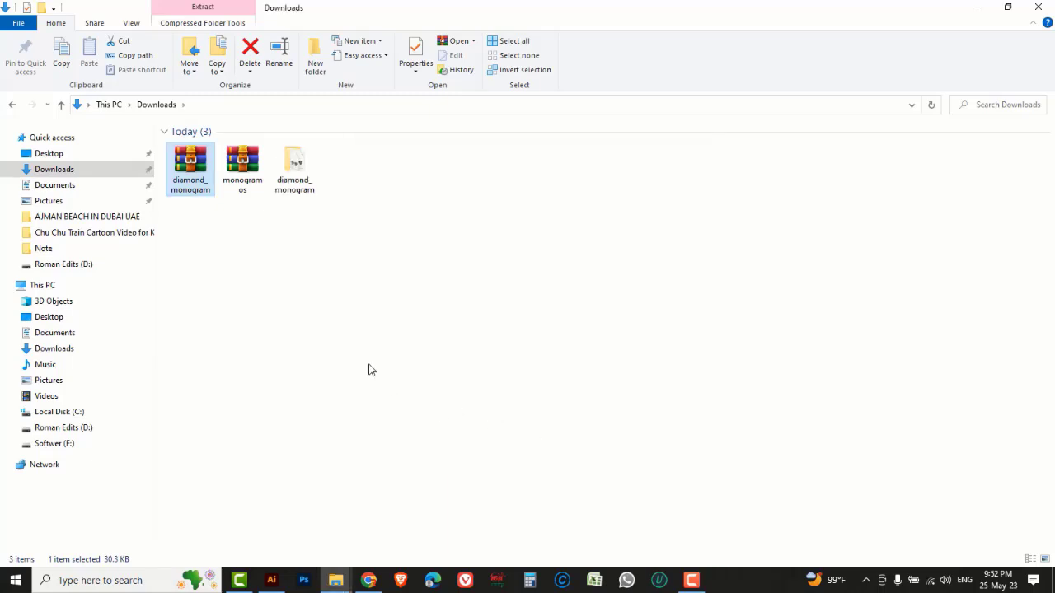
Extract the monogramos archive into its own folder in Downloads
click(242, 163)
right_click(241, 162)
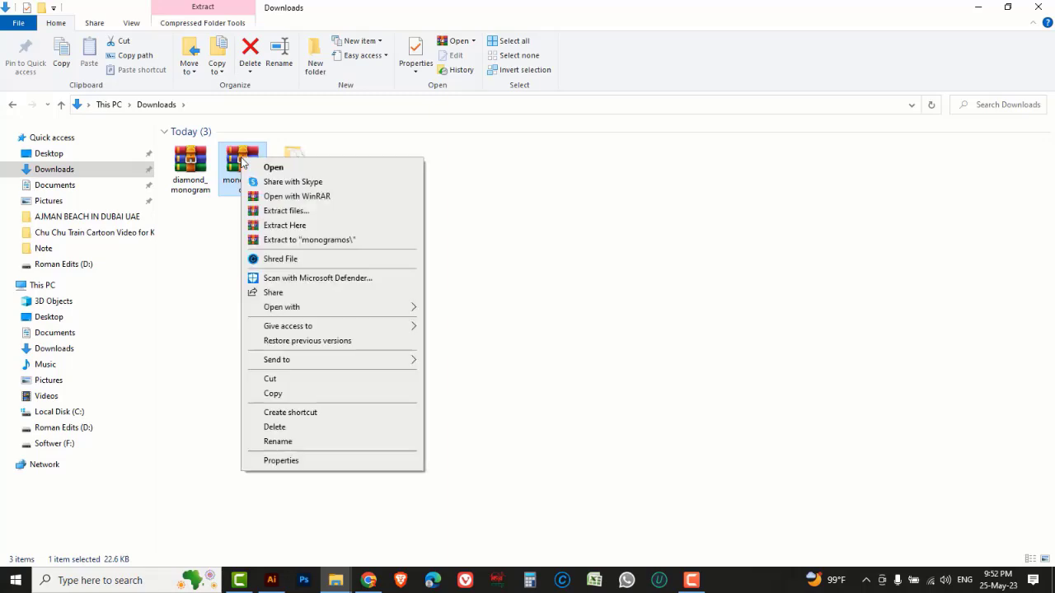
click(284, 211)
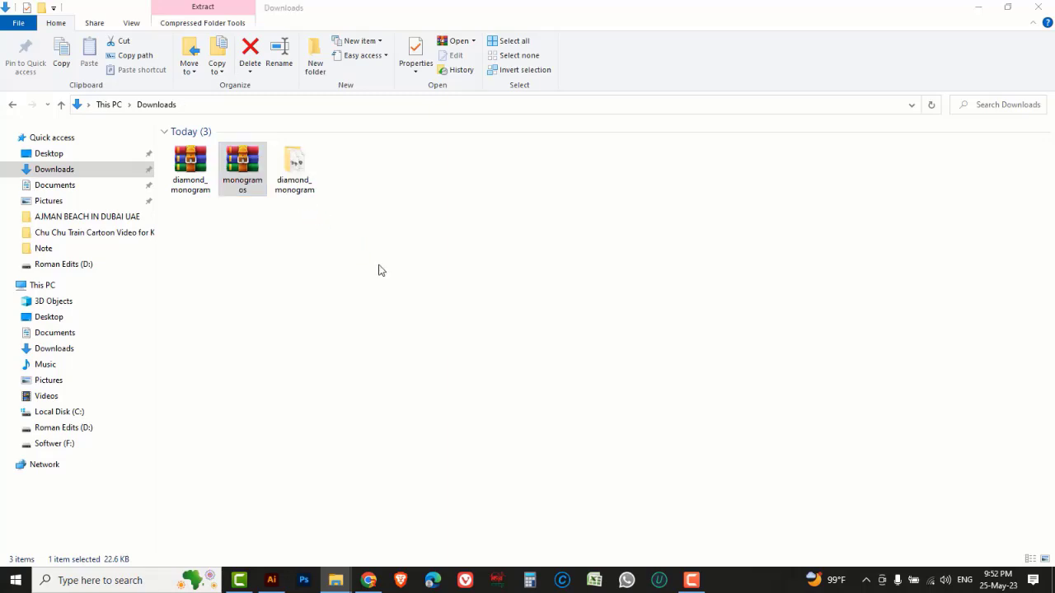
click(554, 439)
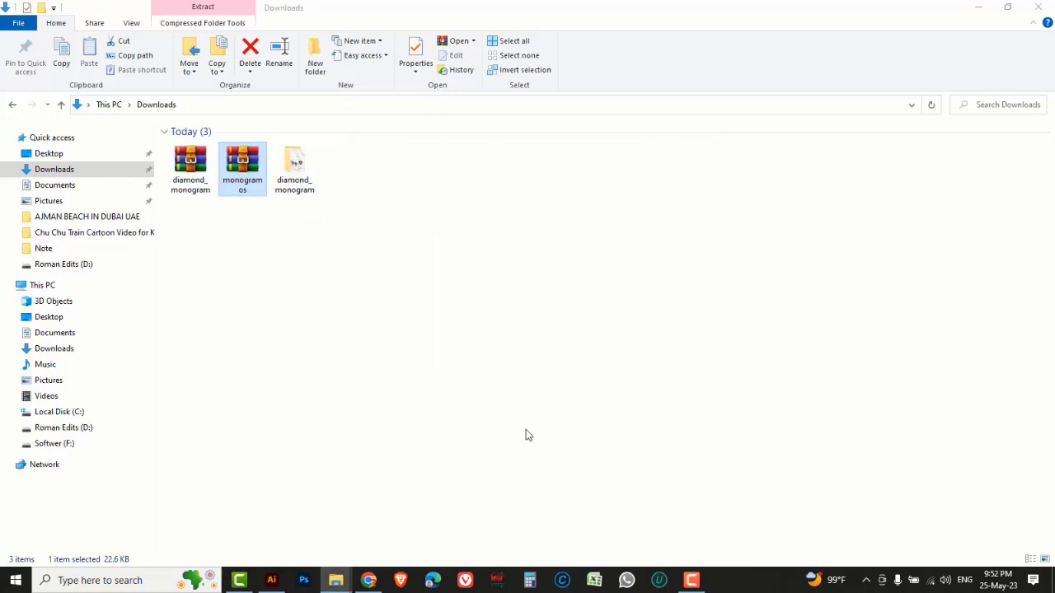
click(384, 334)
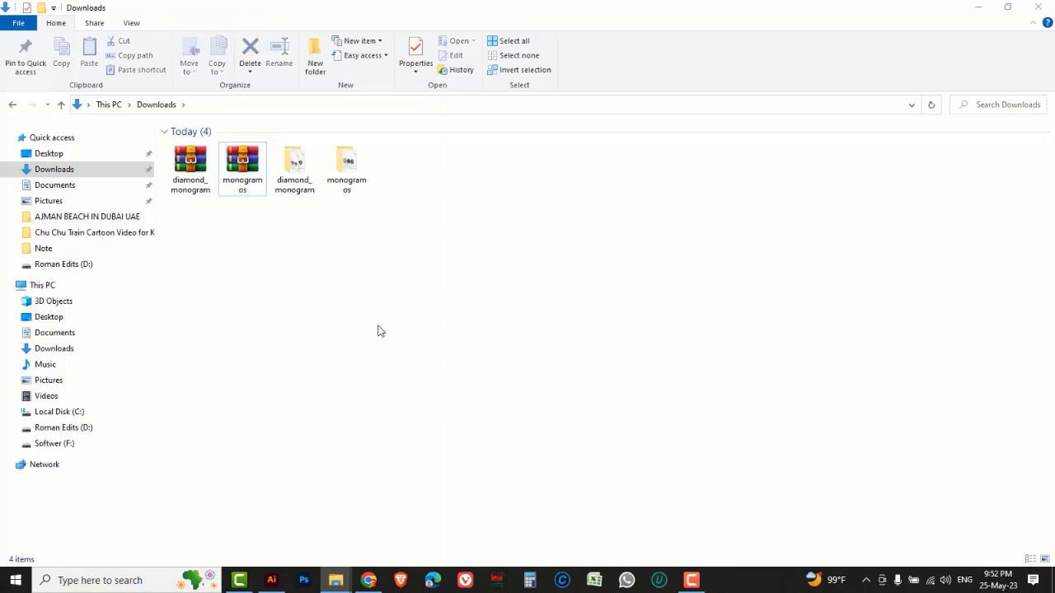
Install both font files from the extracted diamond_monogram folder, DiamondMonogram and DiamondMonogramBook
click(301, 175)
double_click(302, 174)
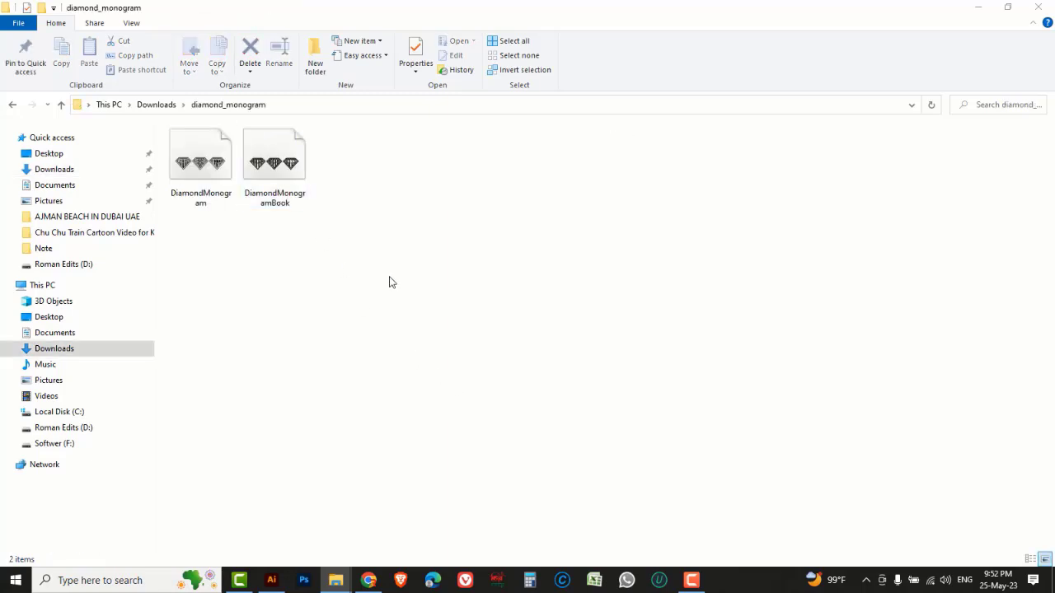
drag(372, 241, 194, 159)
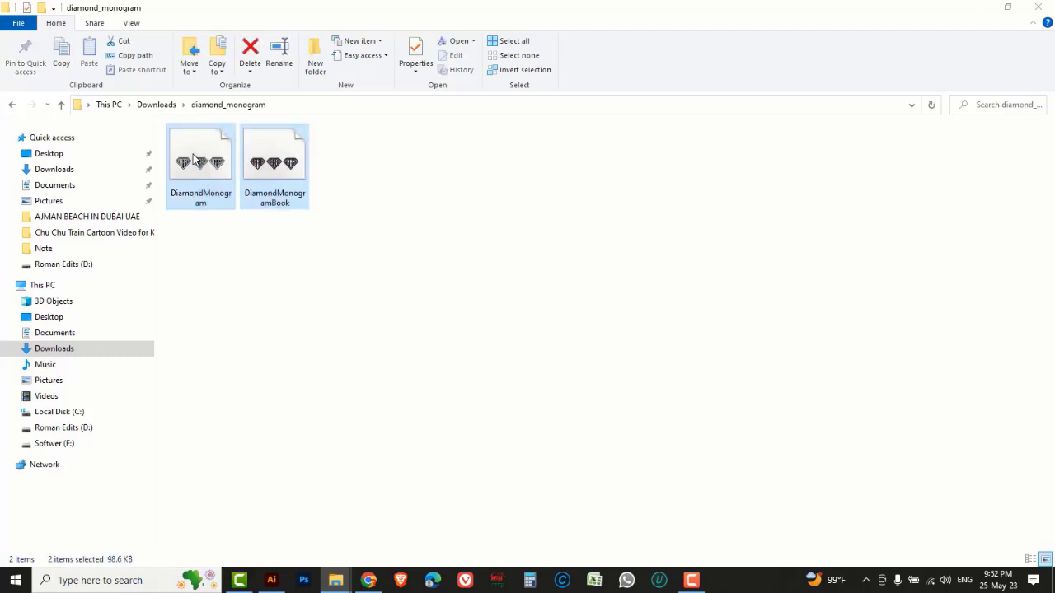
right_click(192, 155)
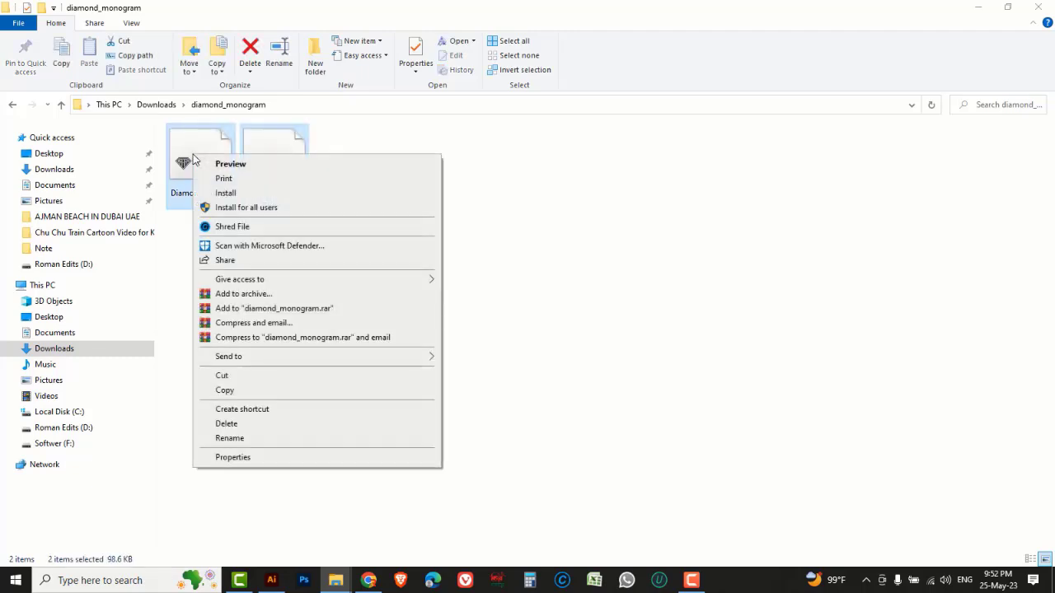
click(242, 195)
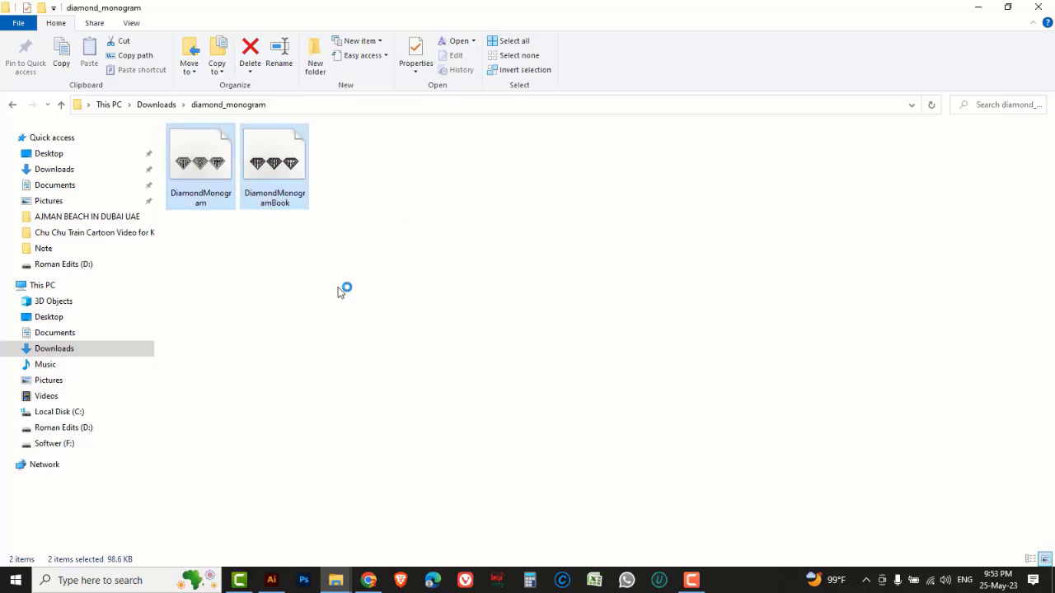
Install the MONOGRAMOS font from the extracted monogramos folder, and close File Explorer
click(12, 105)
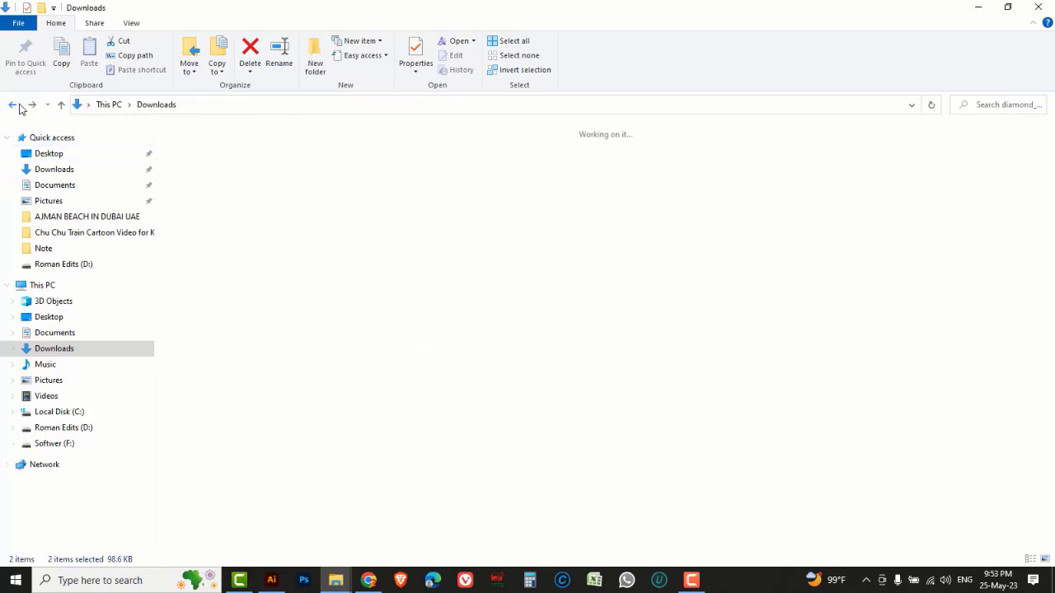
double_click(296, 177)
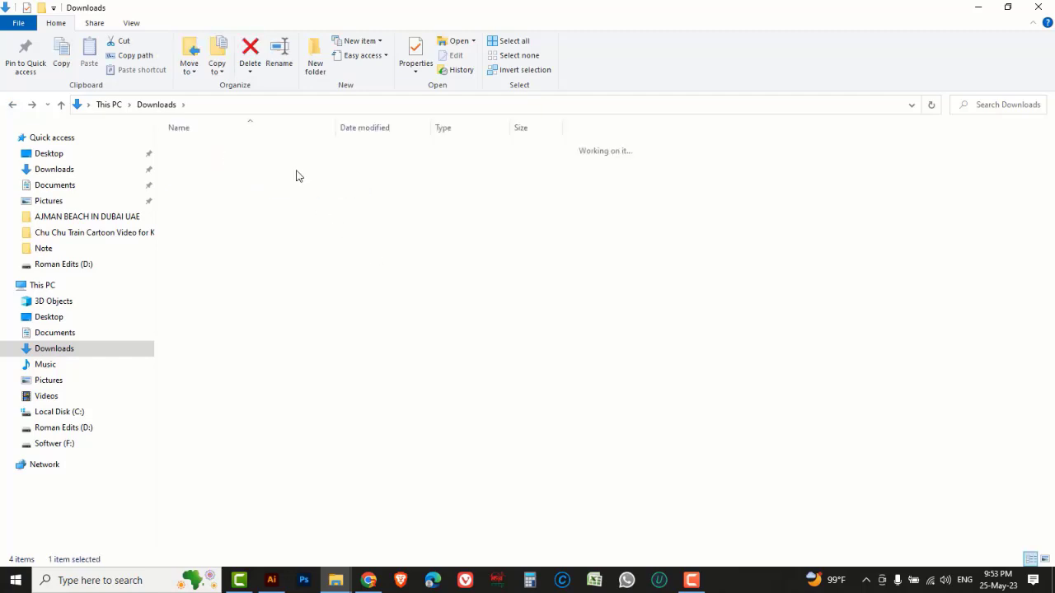
click(220, 155)
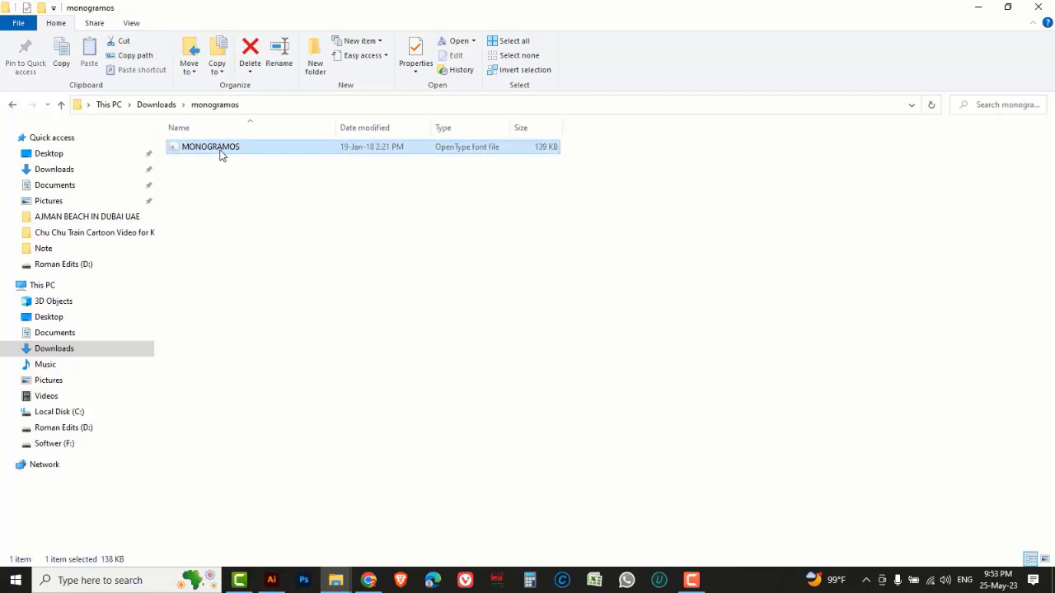
right_click(220, 155)
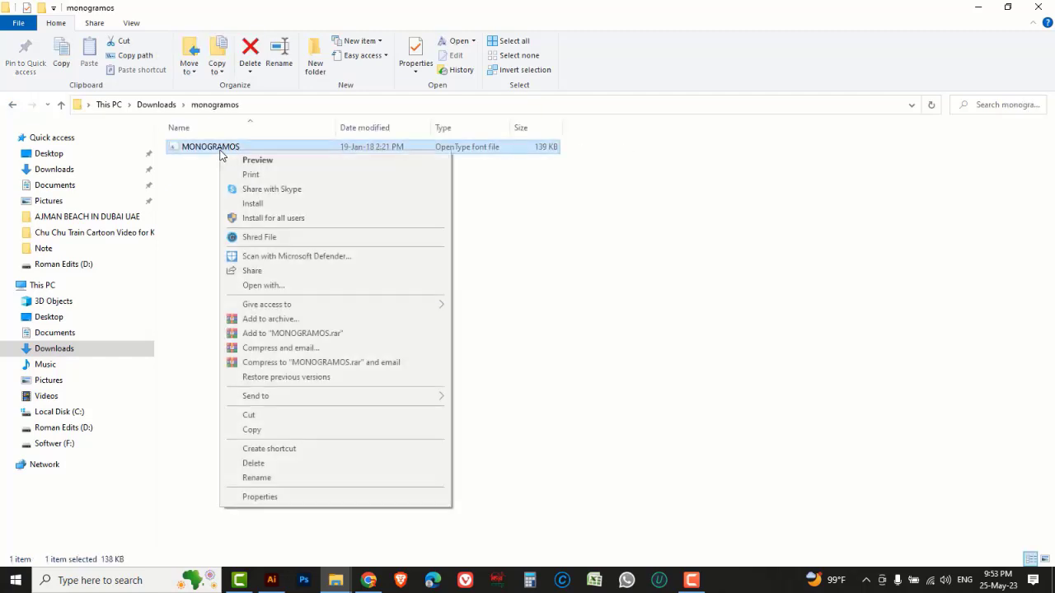
click(253, 204)
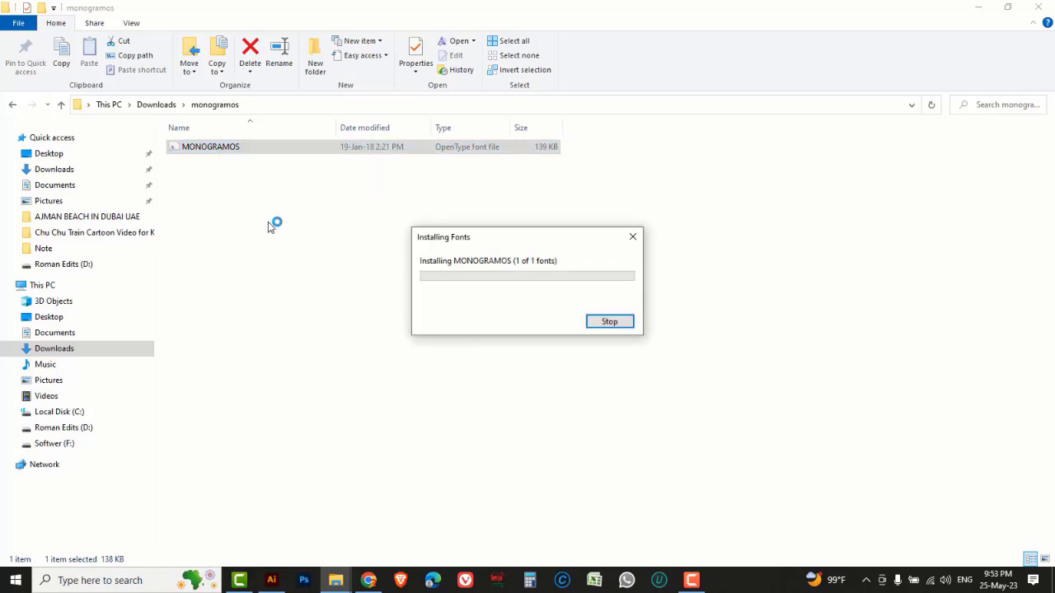
click(1038, 8)
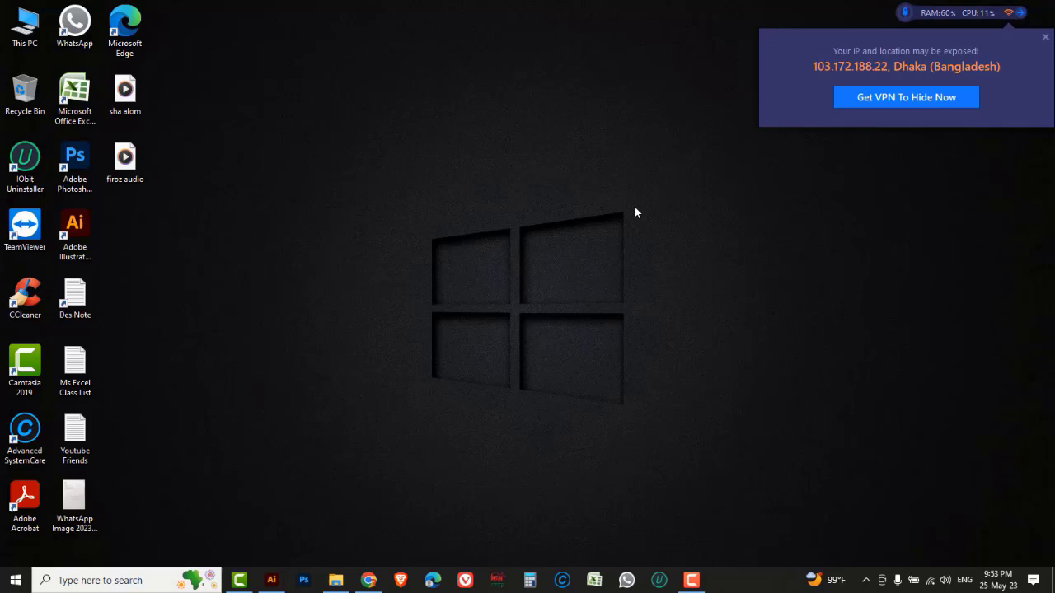
Switch to Illustrator and add the point text "SMS" at 72 pt near the middle of the artboard
click(271, 580)
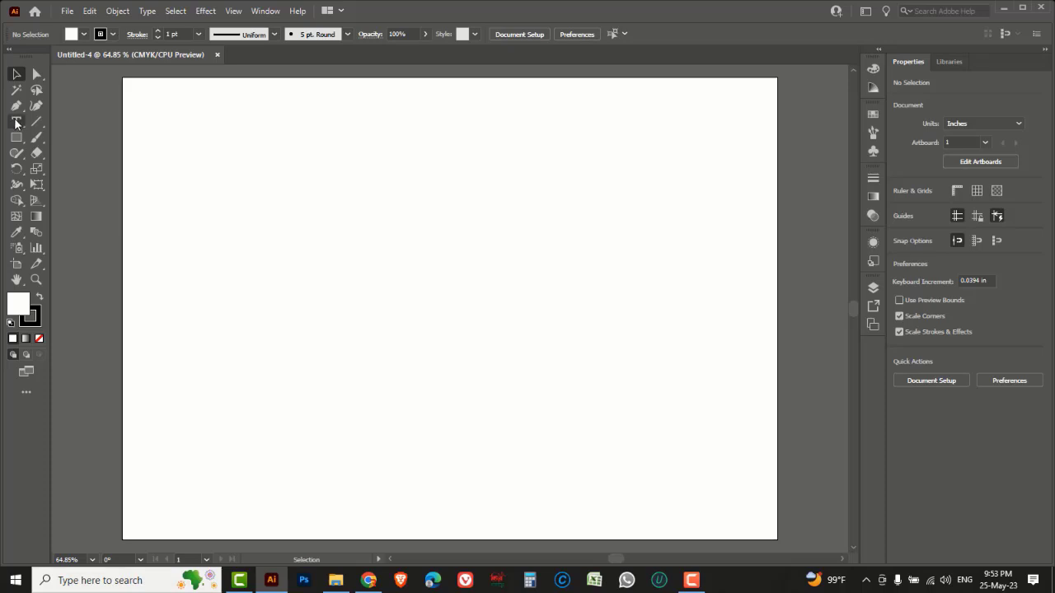
drag(17, 121, 87, 126)
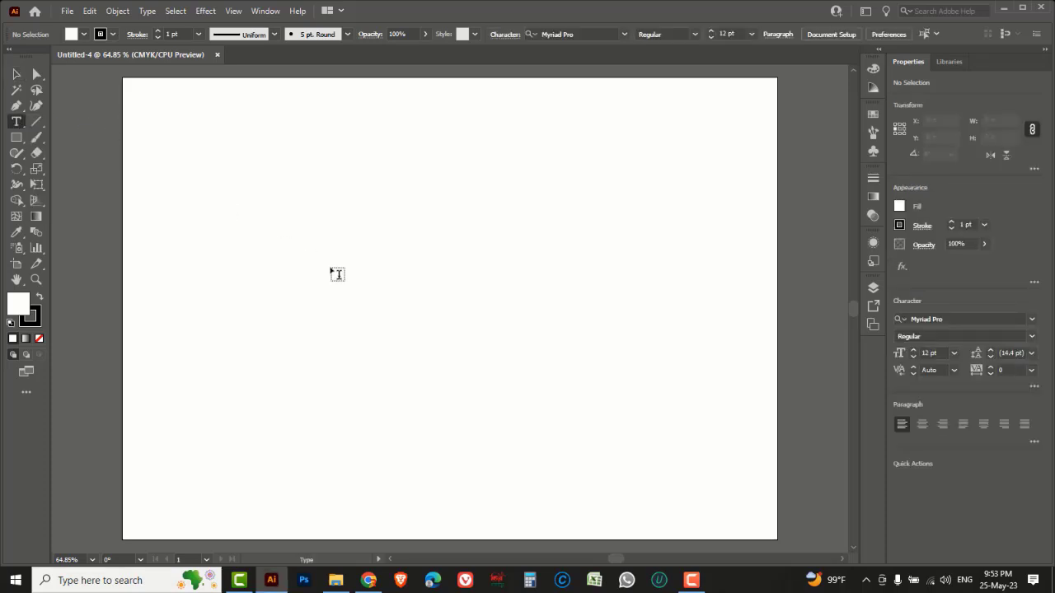
click(752, 33)
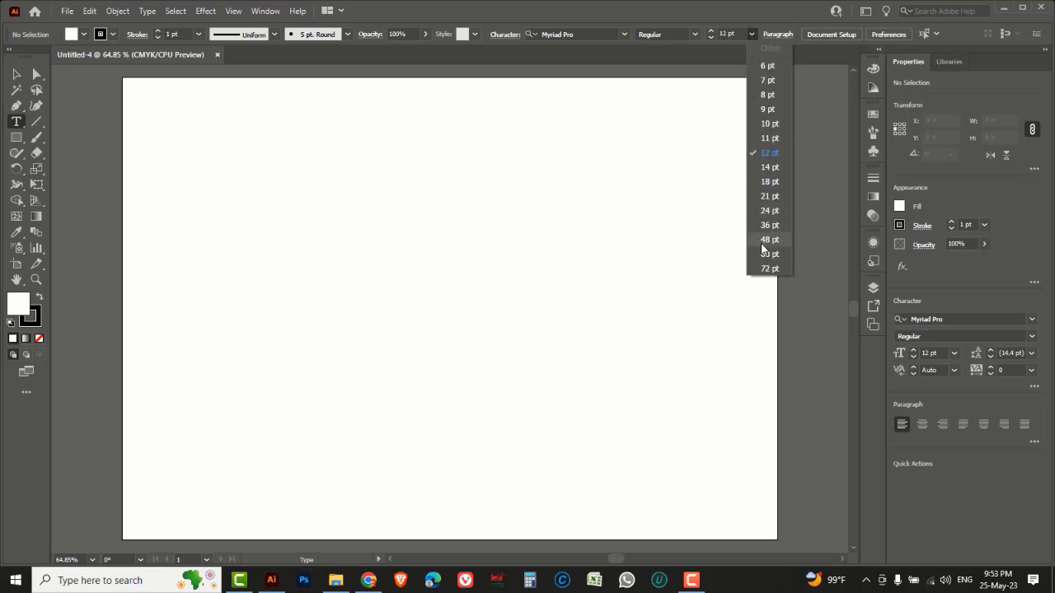
click(768, 270)
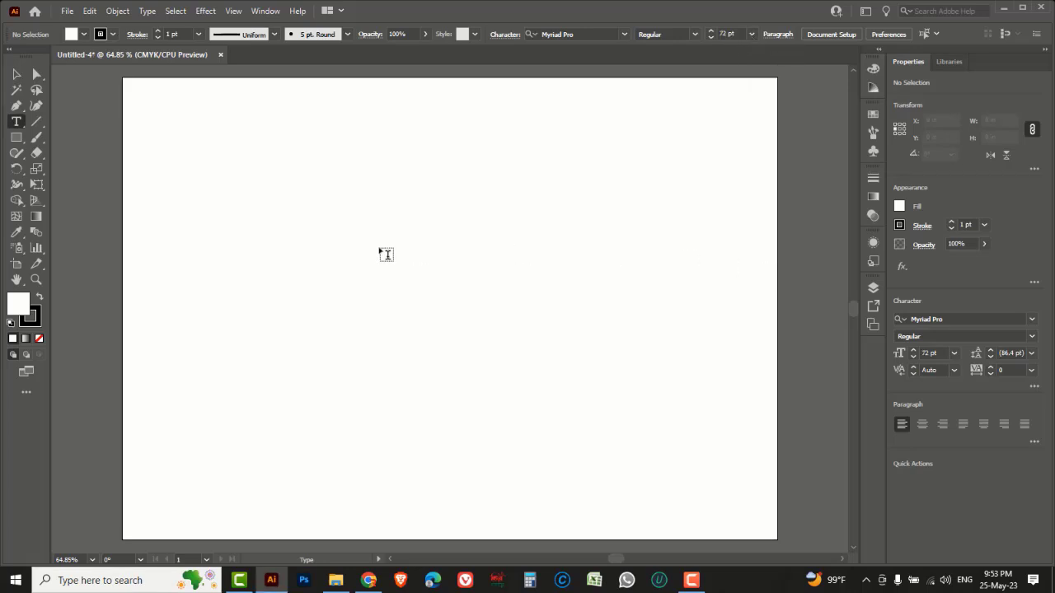
click(347, 299)
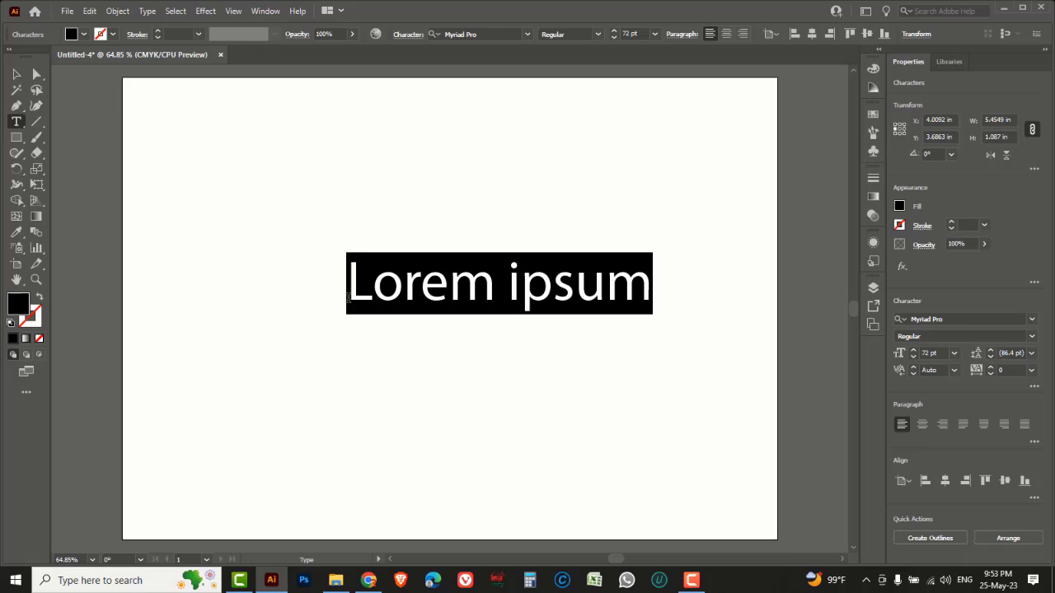
key(BackSpace)
text(SMS)
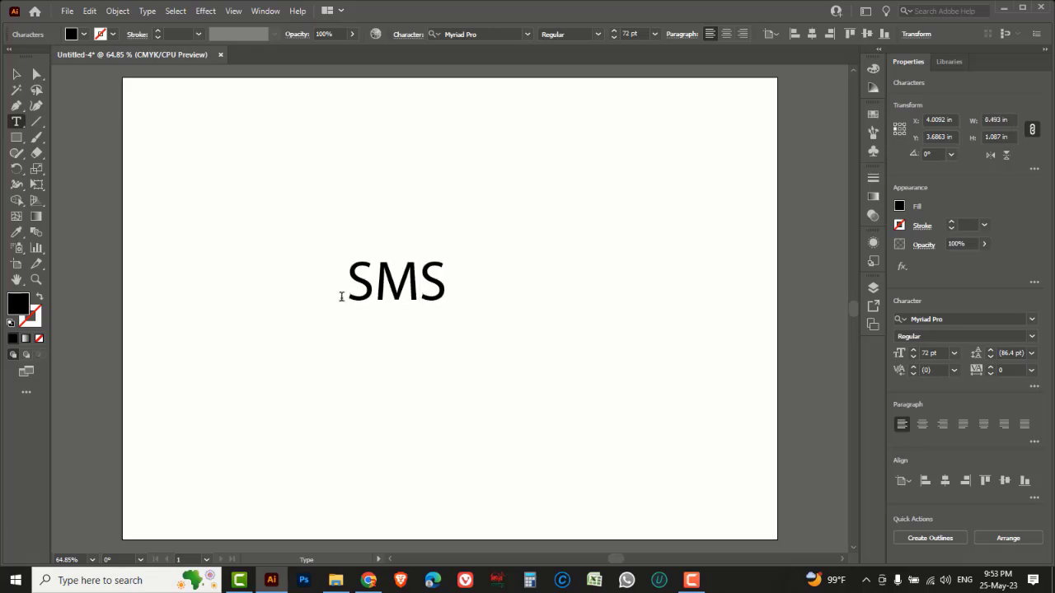
Enlarge the SMS text to about 240 pt and move it closer to the artboard's center
click(15, 74)
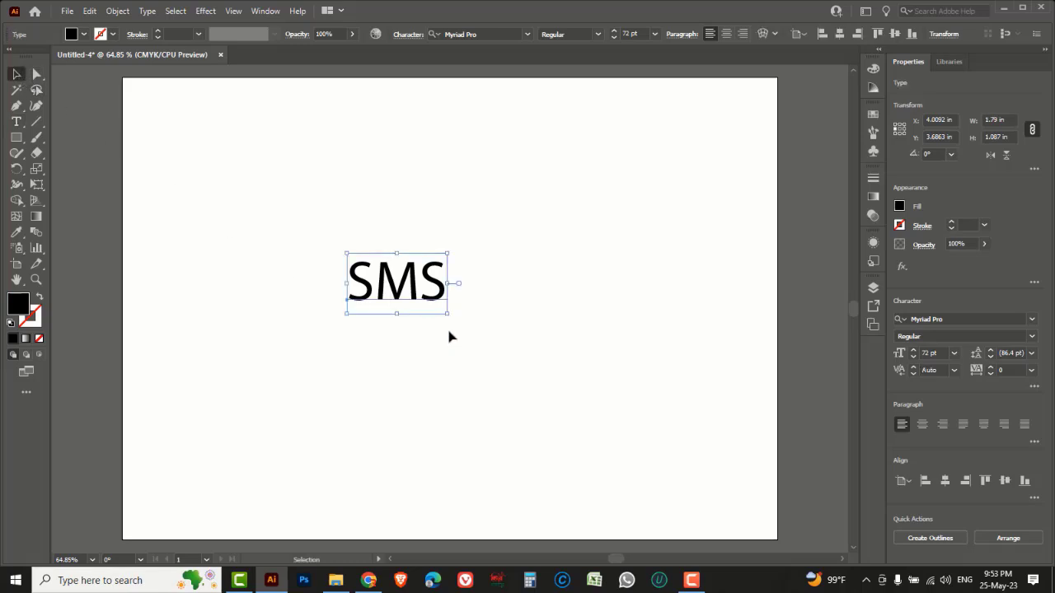
drag(447, 313, 565, 385)
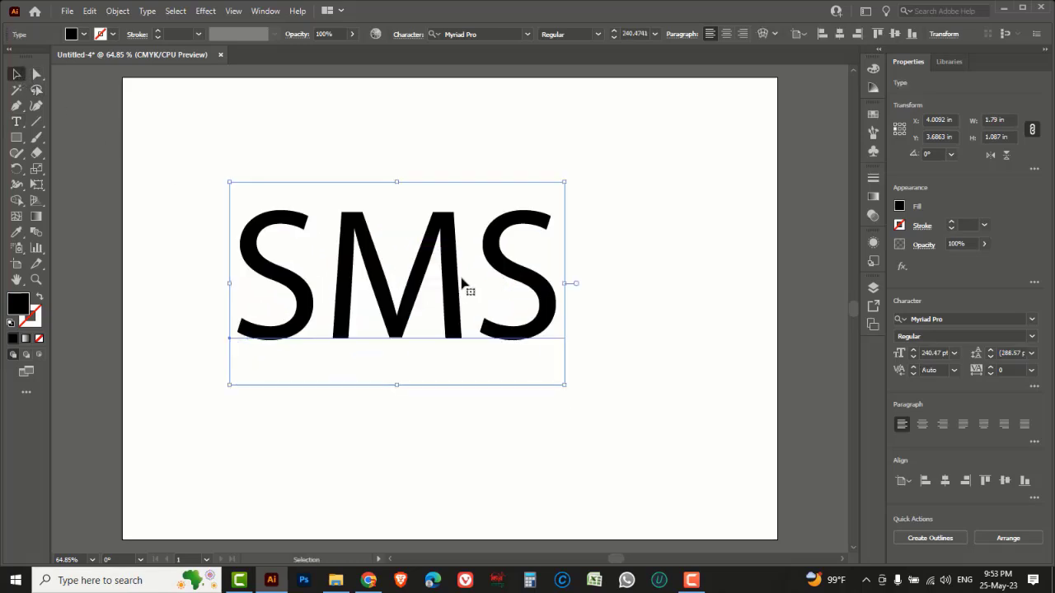
drag(442, 225, 472, 250)
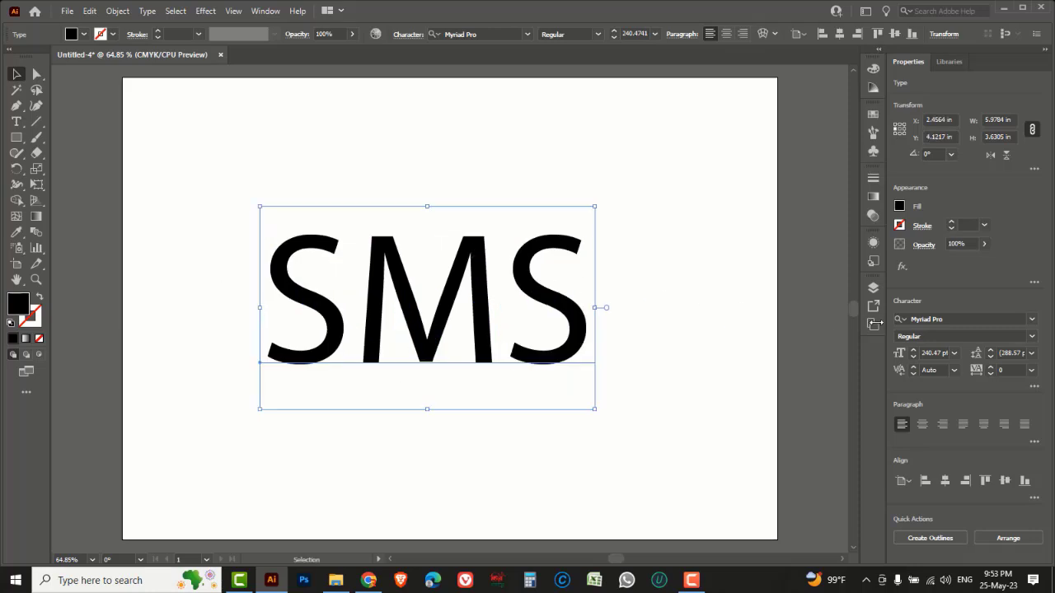
Change the SMS text's font to MONOGRAMOS and move it into the upper half of the artboard
click(970, 319)
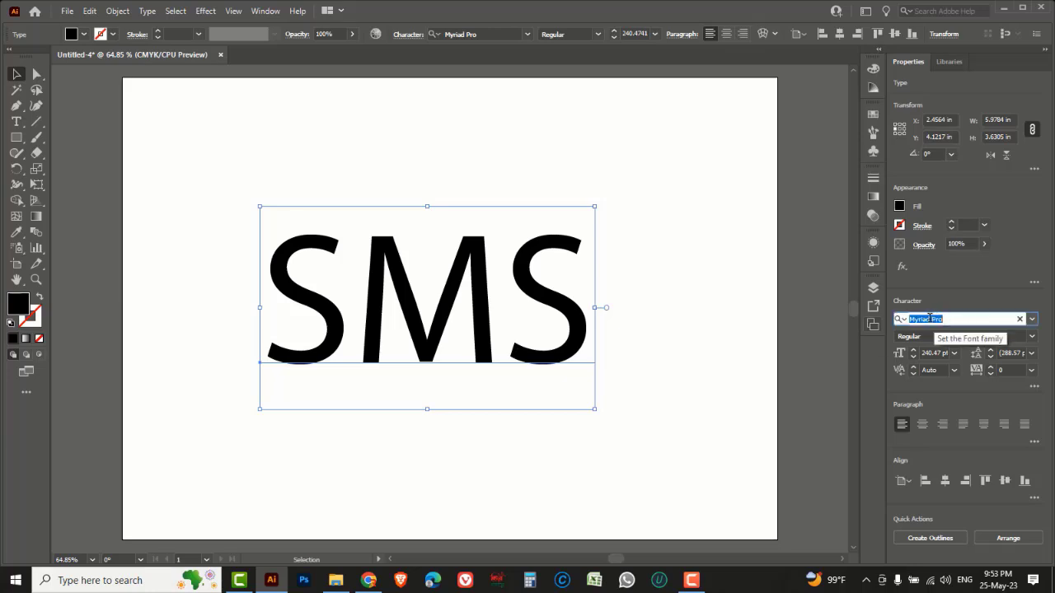
text(MONO)
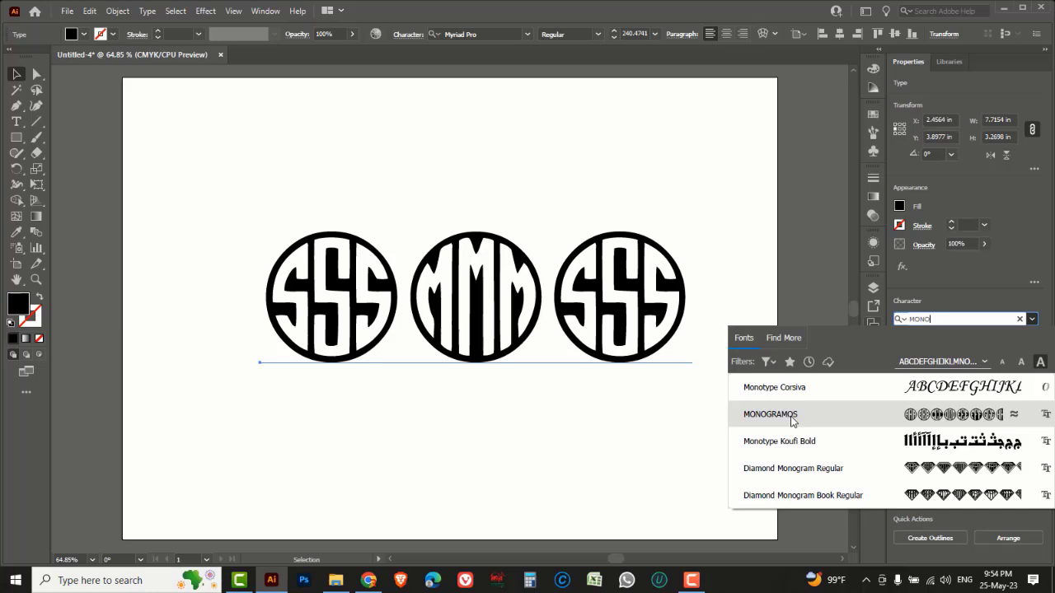
click(770, 414)
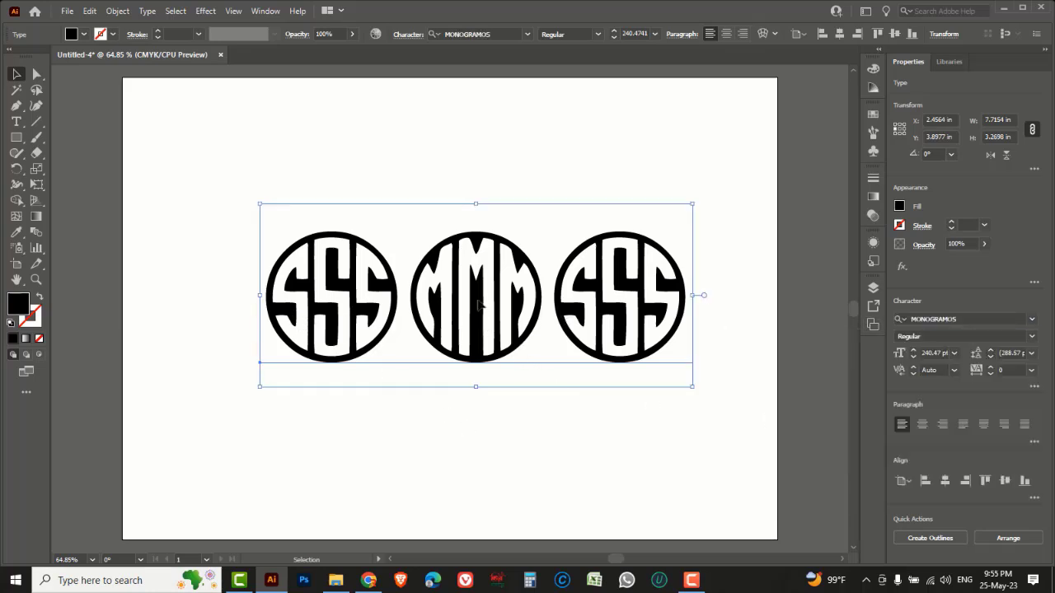
drag(476, 305, 457, 253)
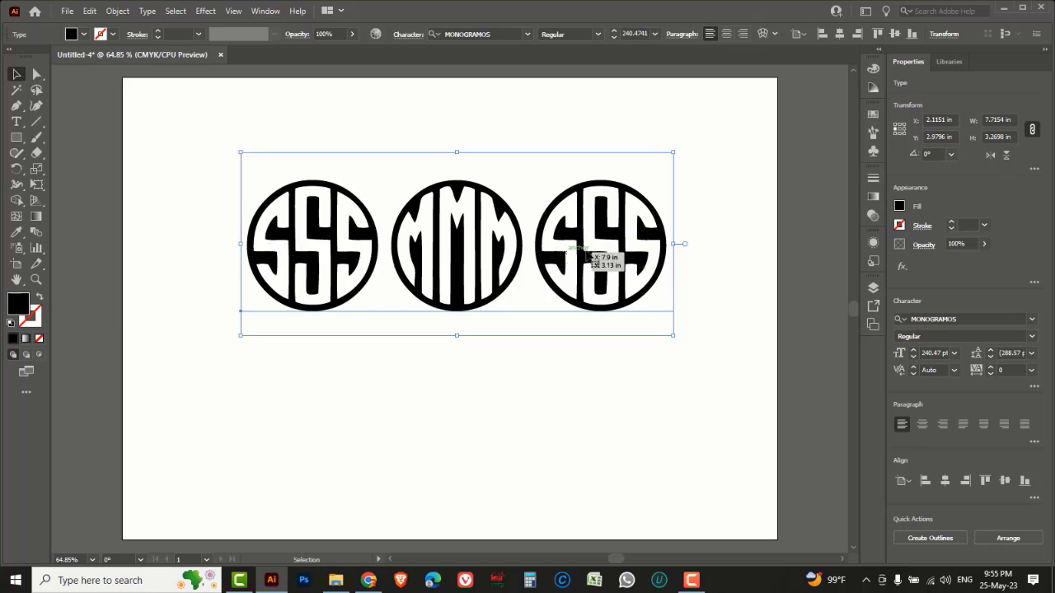
Convert the monogram text to outlines, ungroup the three circles and deselect them
right_click(411, 234)
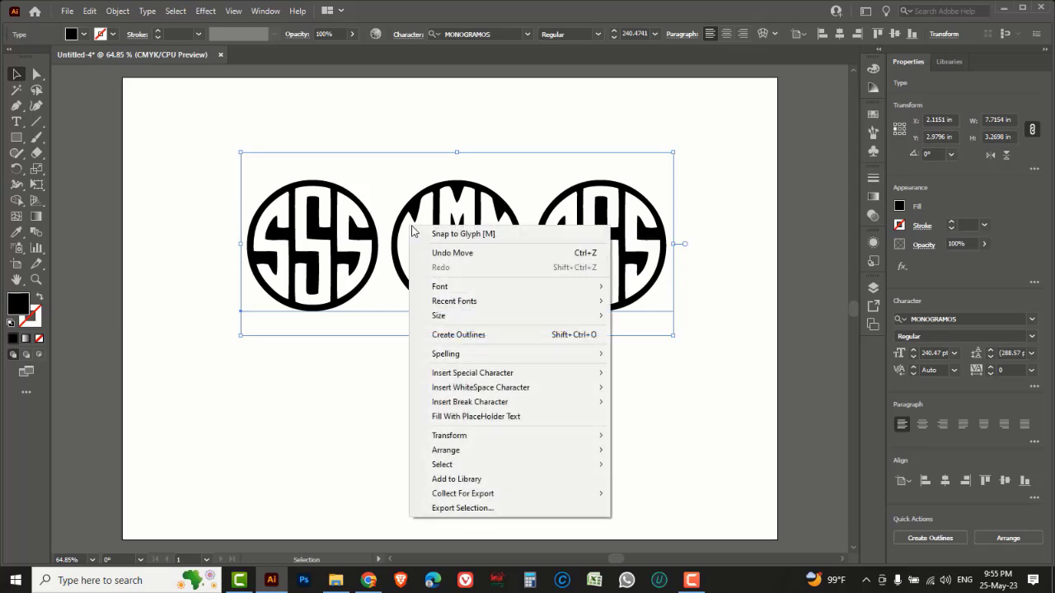
click(558, 339)
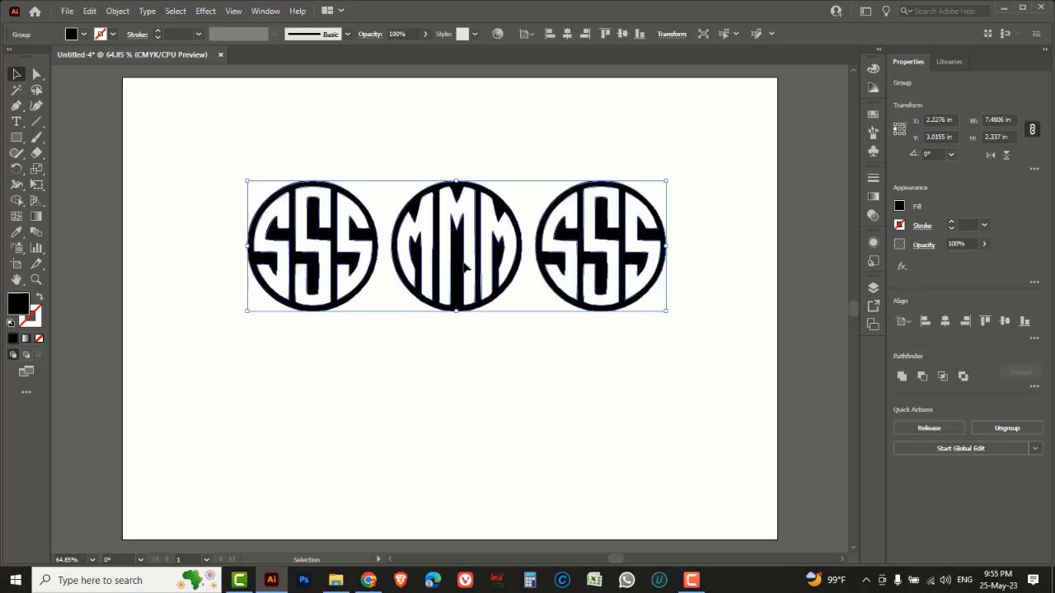
right_click(465, 371)
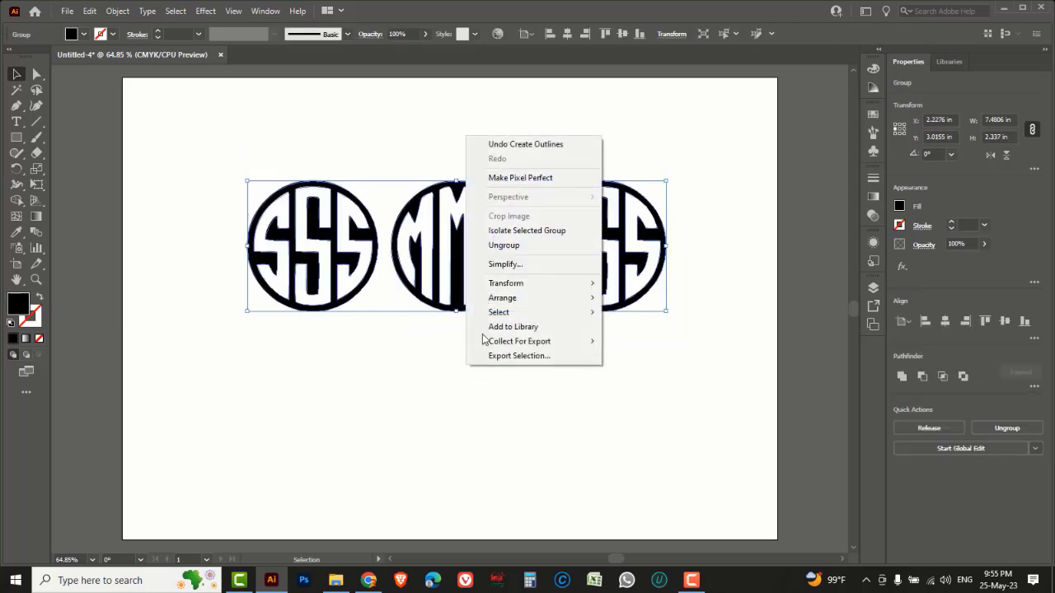
click(503, 248)
click(486, 355)
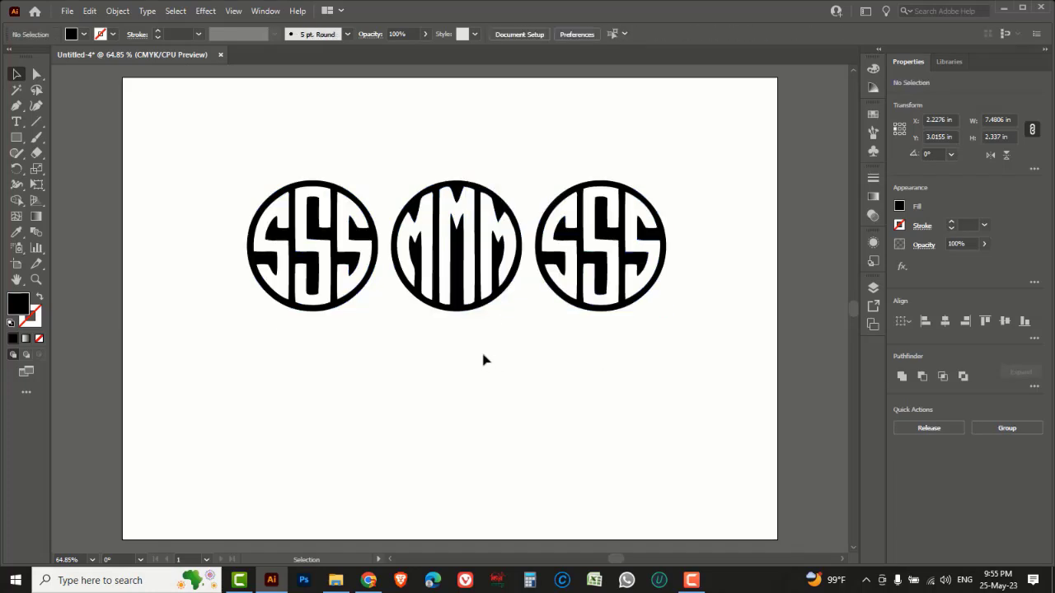
Hide the panels and release the compound path of the first SSS circle
key(ctrl+1)
key(Tab)
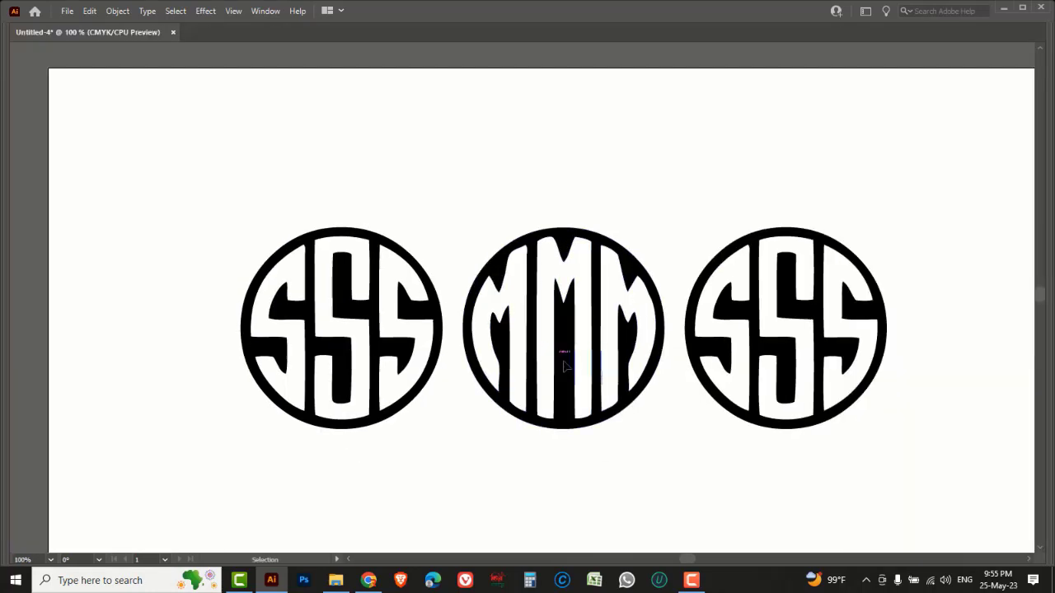
ctrl+click(558, 346)
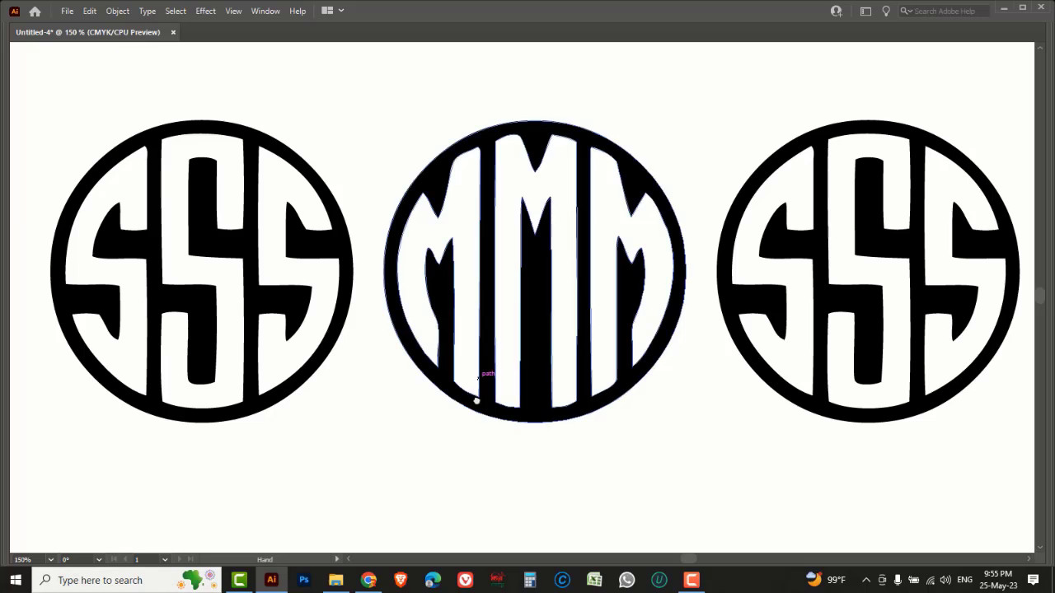
drag(476, 401, 490, 384)
click(272, 346)
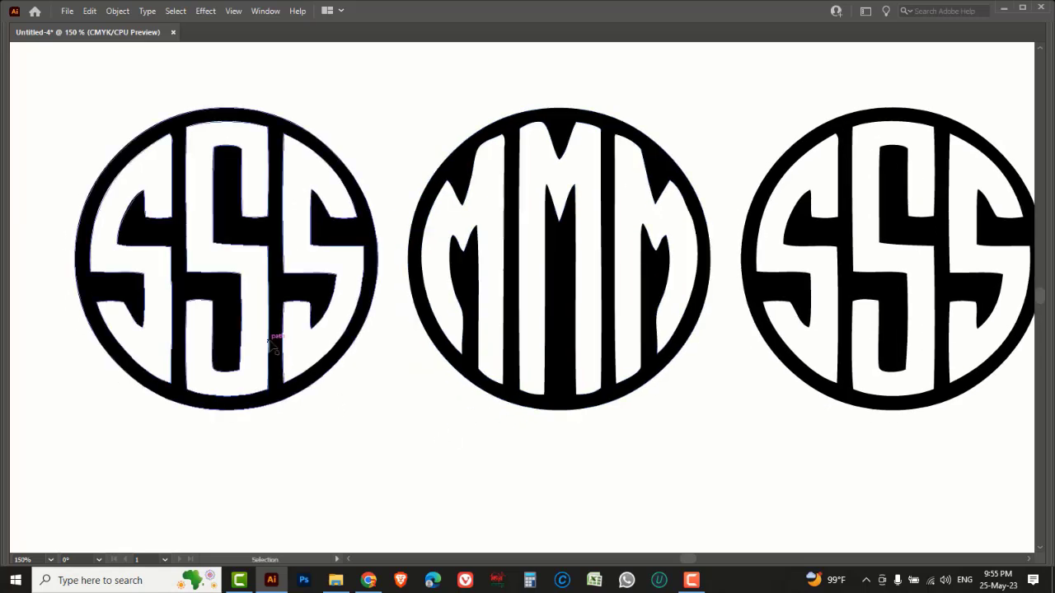
right_click(317, 295)
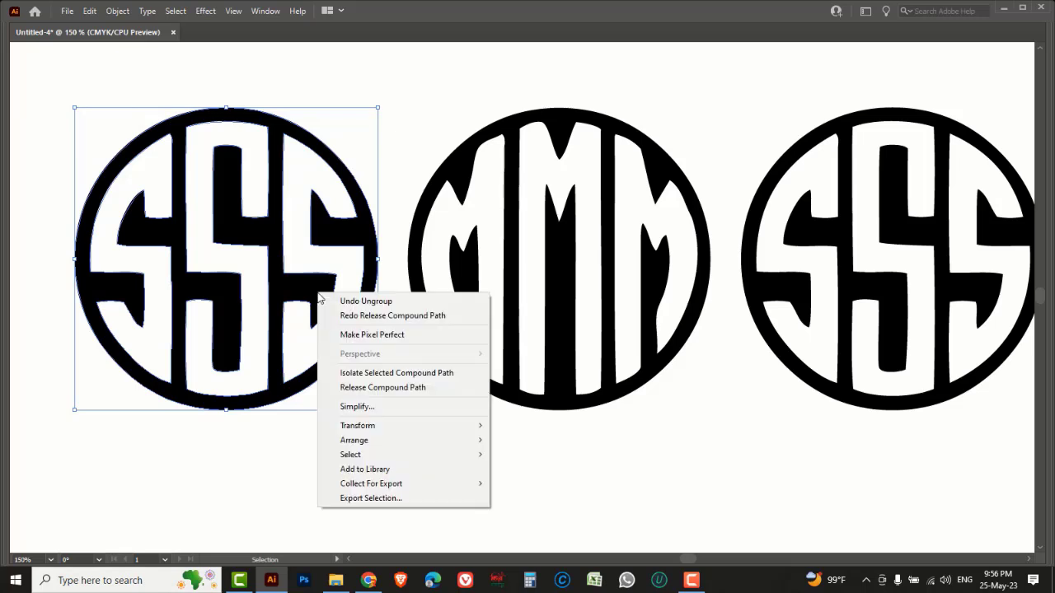
click(369, 389)
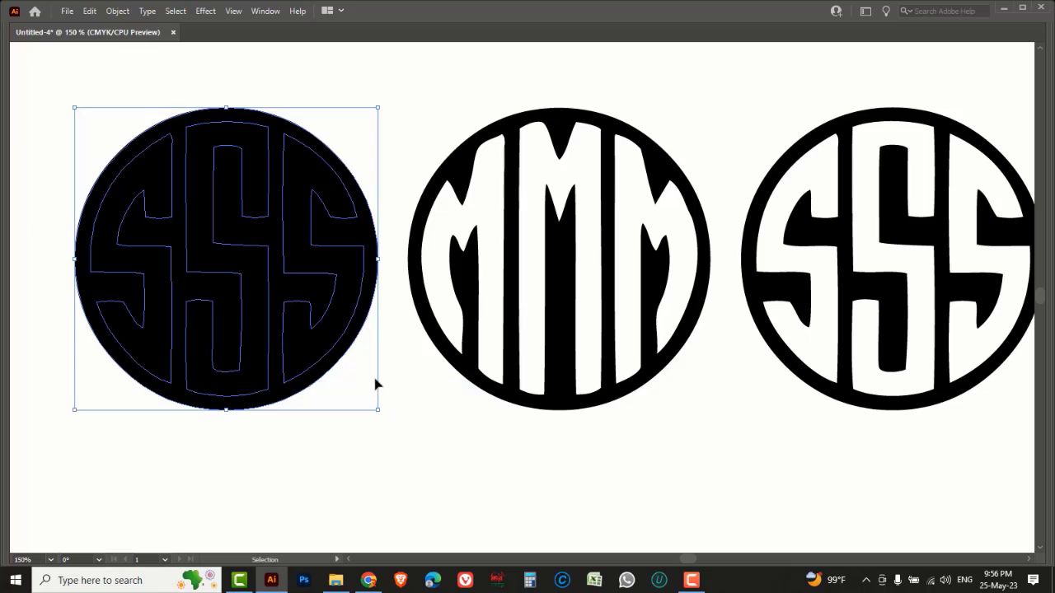
Switch to outline view and delete the middle S from the first circle
key(a)
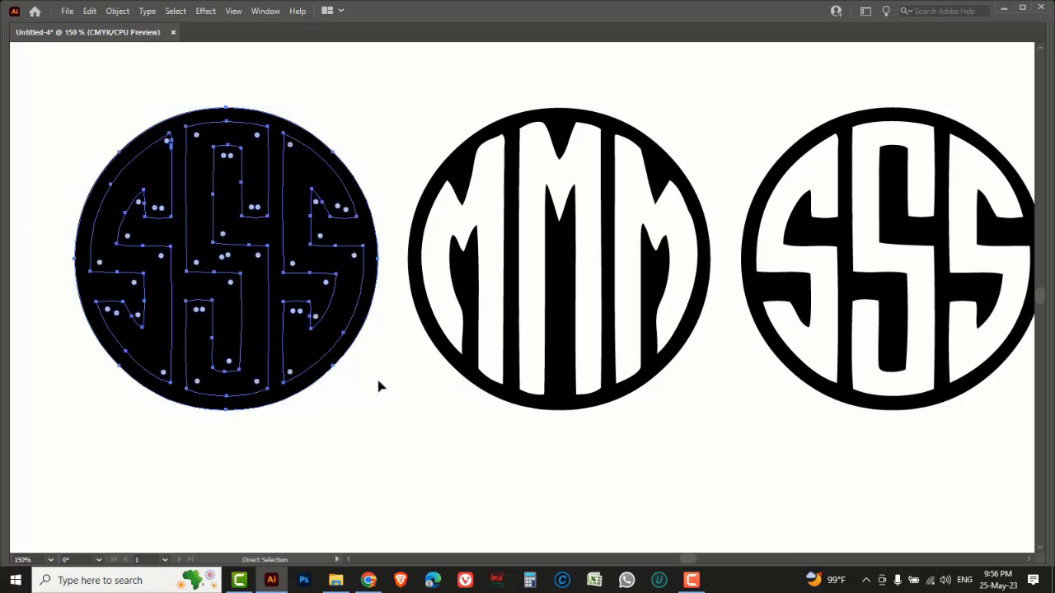
key(ctrl+y)
key(v)
click(426, 428)
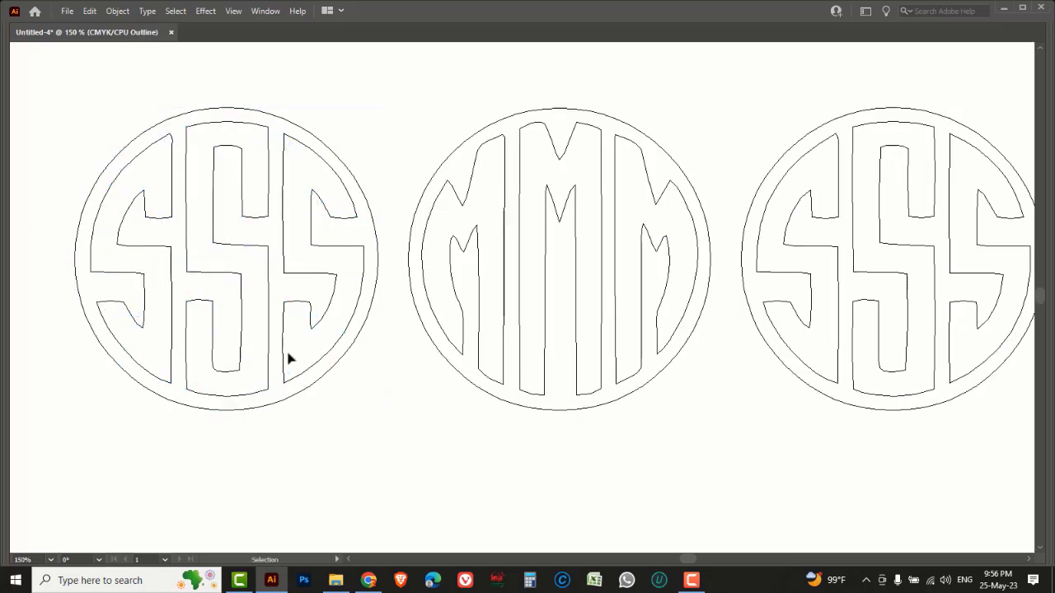
click(204, 276)
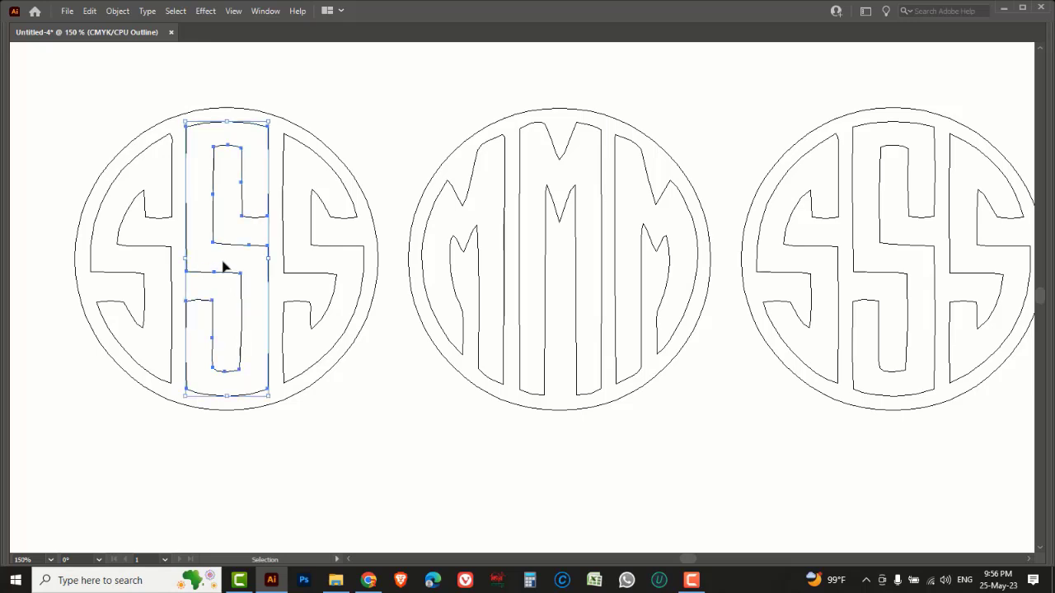
key(Delete)
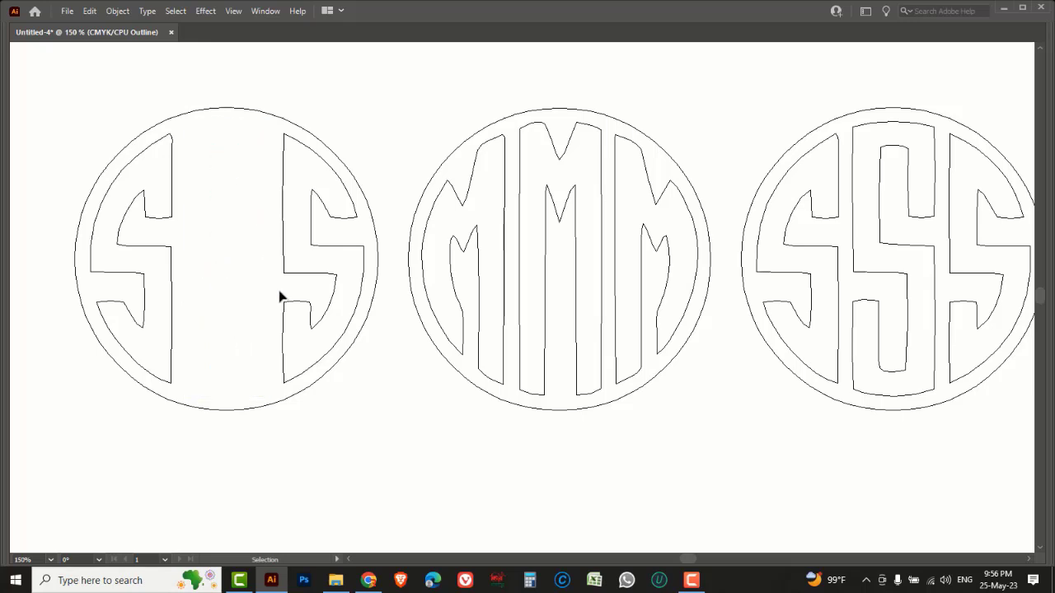
Release the compound path of the MMM circle and deselect its parts
click(523, 242)
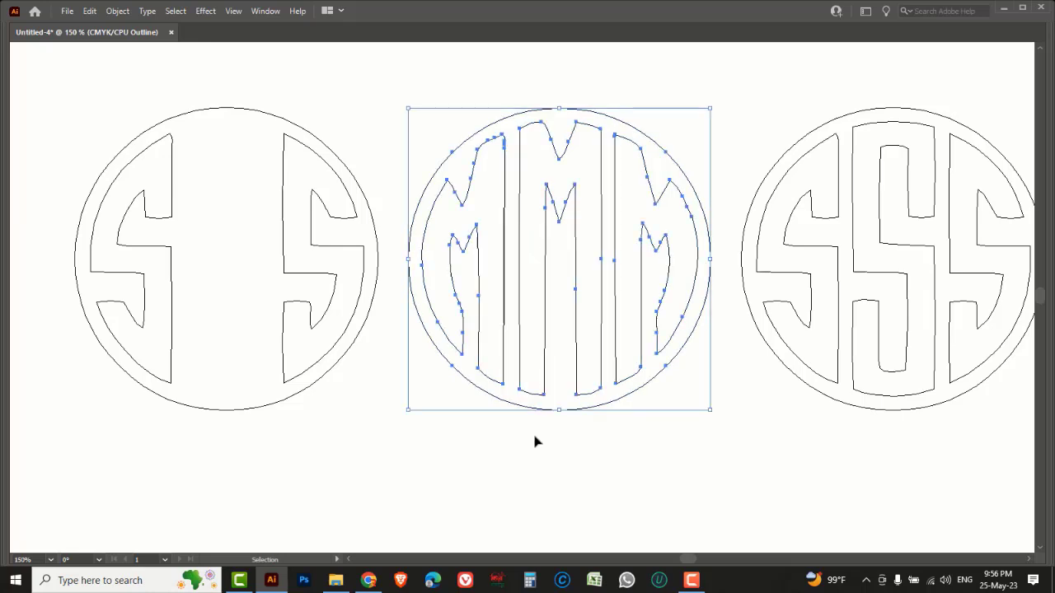
click(628, 459)
click(582, 389)
right_click(540, 299)
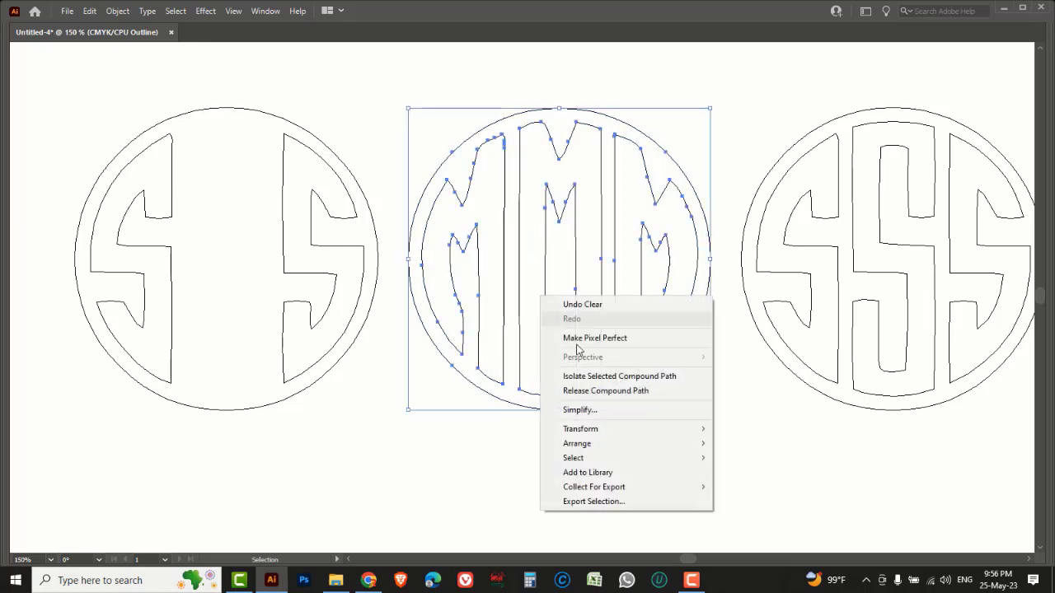
click(599, 394)
click(624, 454)
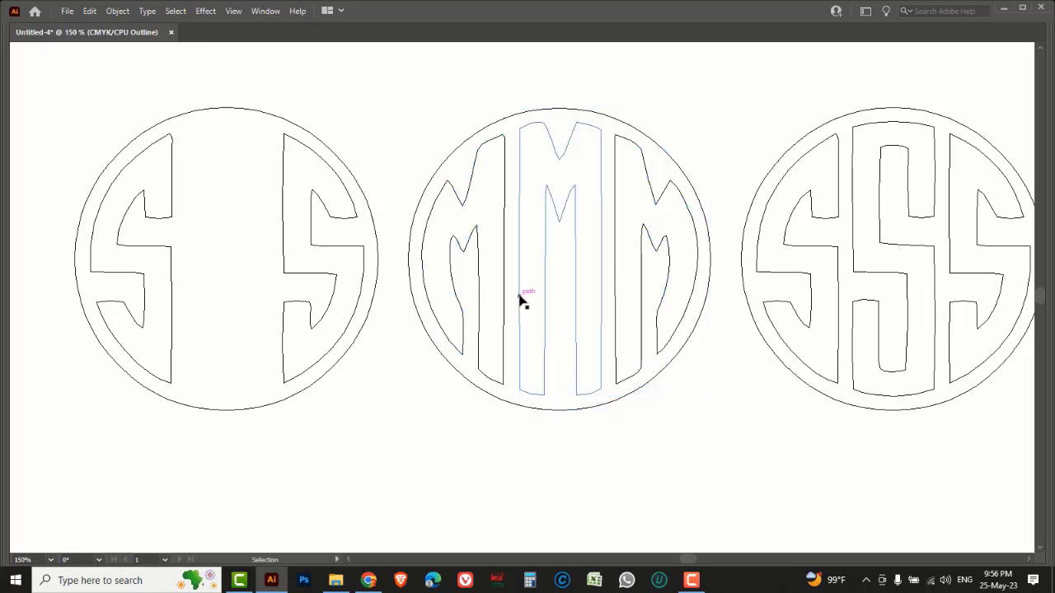
Move the middle M into the gap between the first circle's S letters, and restore the preview view and hidden panels
click(521, 301)
drag(520, 299, 189, 298)
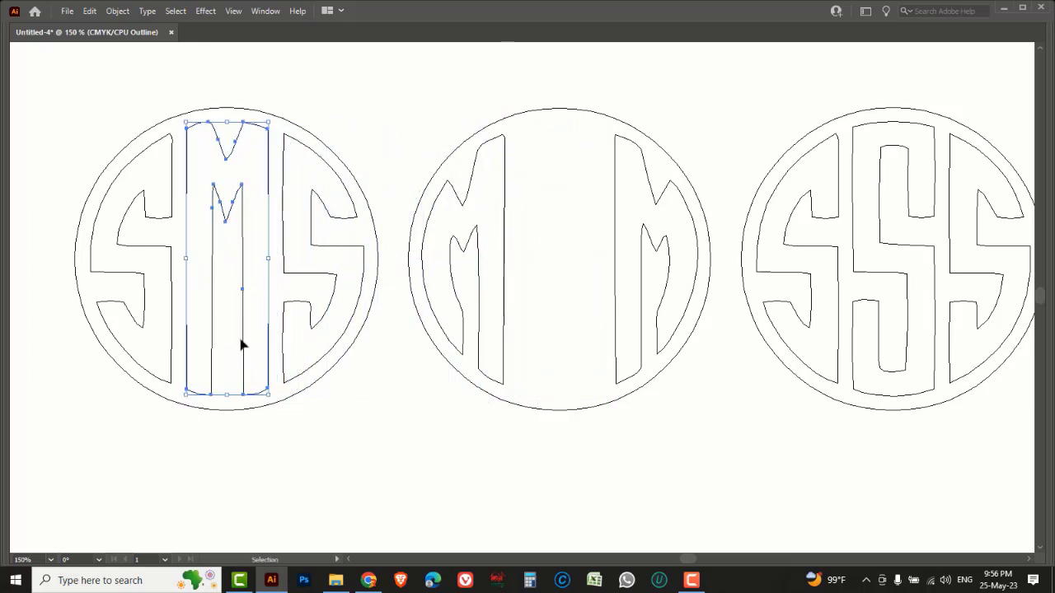
click(384, 412)
key(ctrl+y)
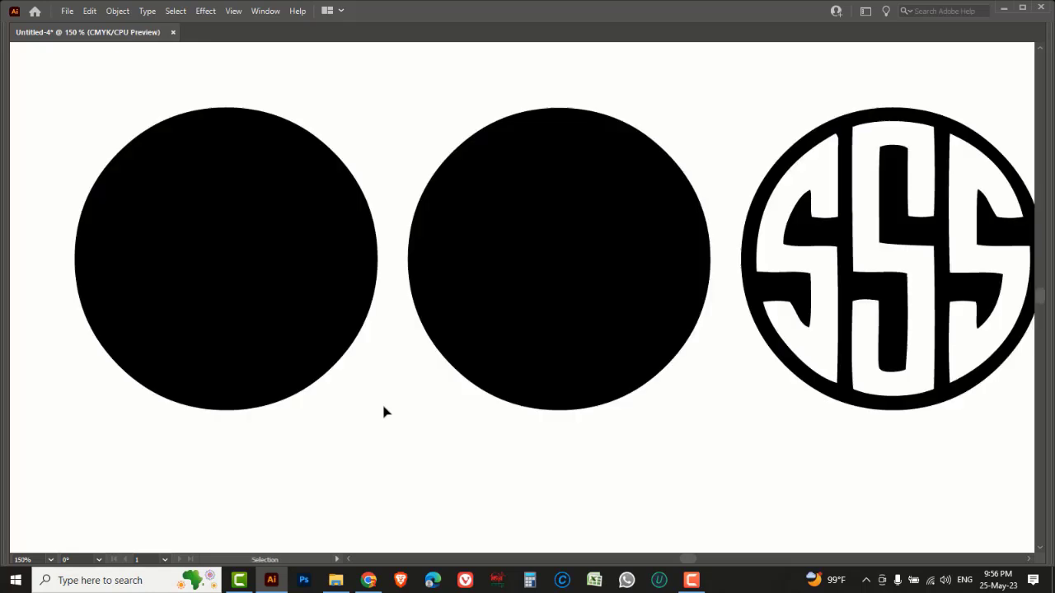
drag(78, 100, 371, 428)
key(Tab)
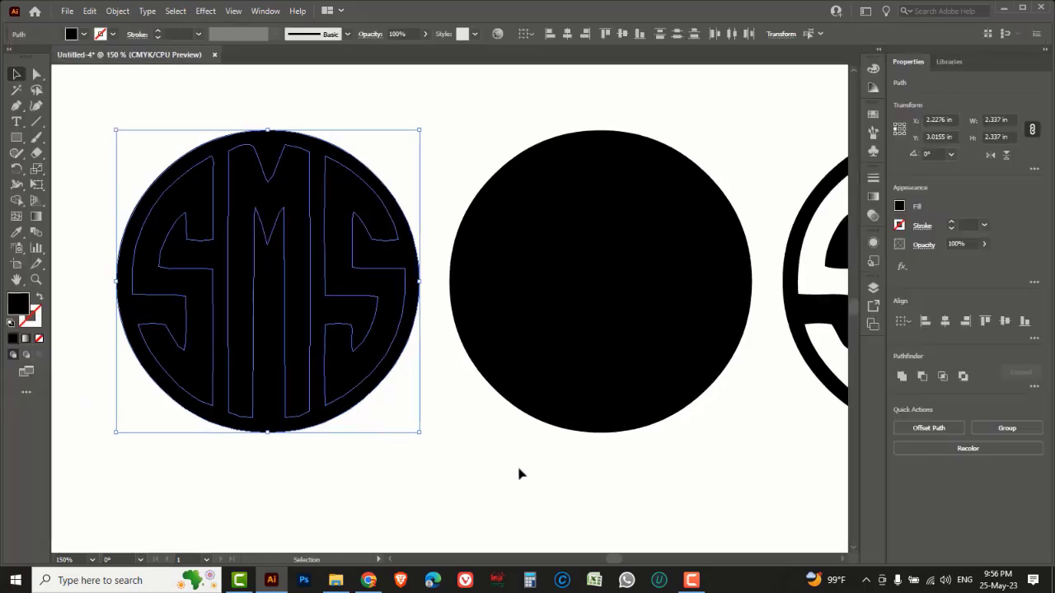
Fill the first monogram's background circle with red, using CMYK 0, 100, 100, 0
click(392, 433)
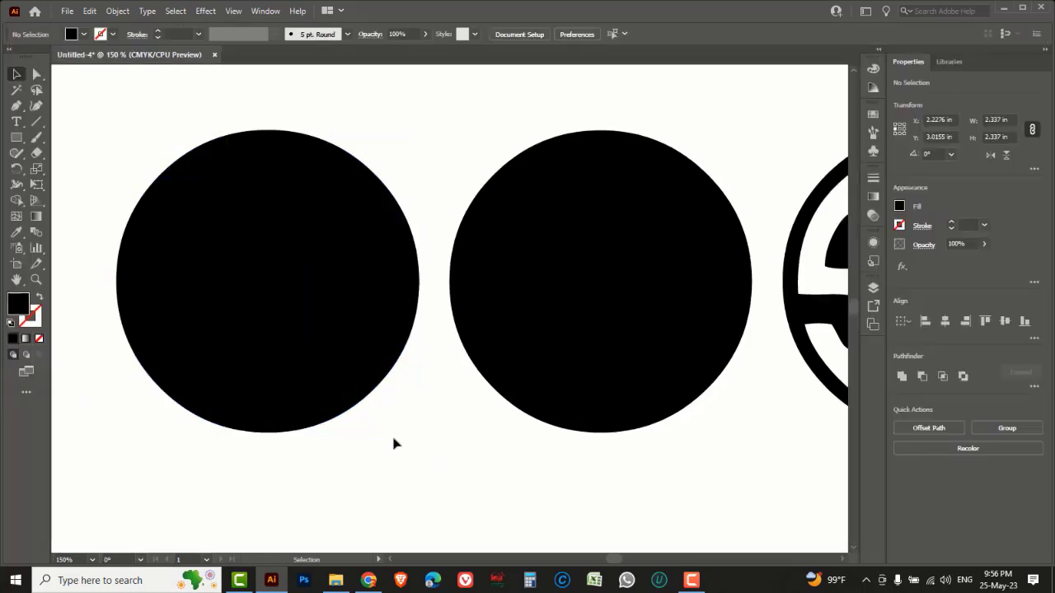
click(377, 389)
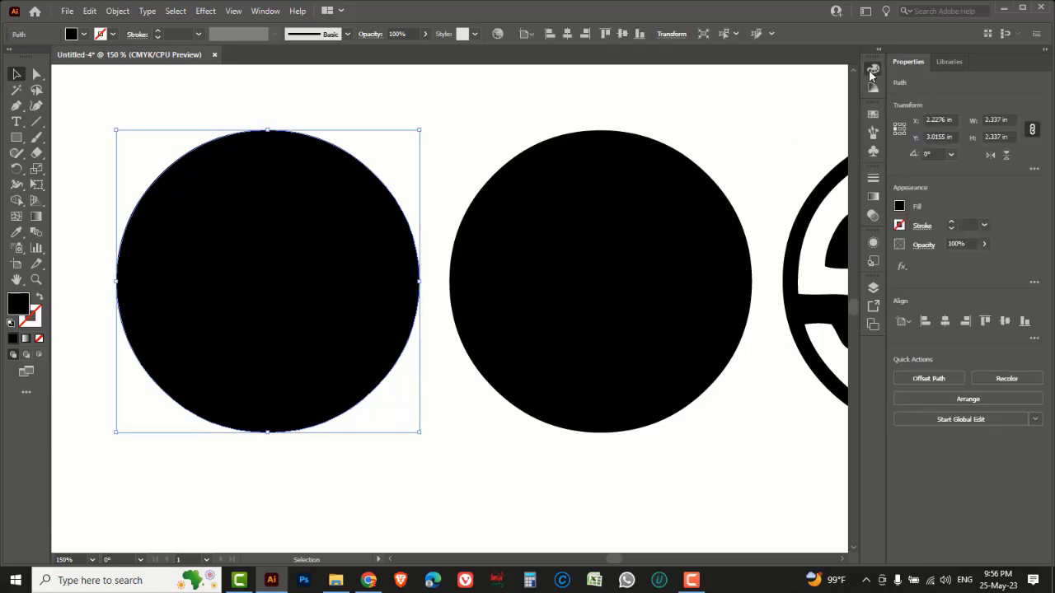
click(872, 69)
click(853, 62)
click(889, 66)
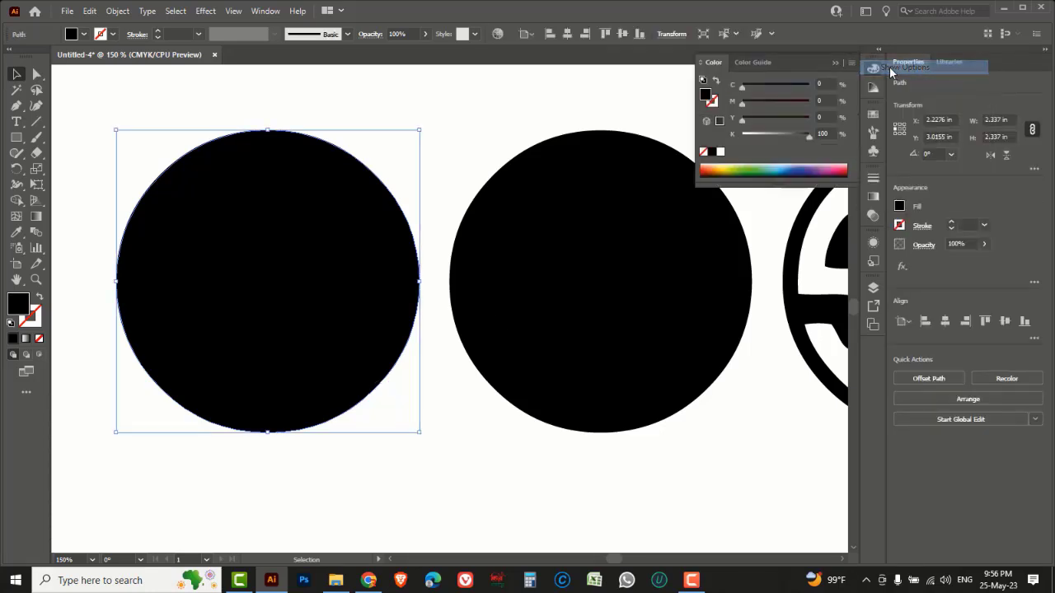
click(780, 164)
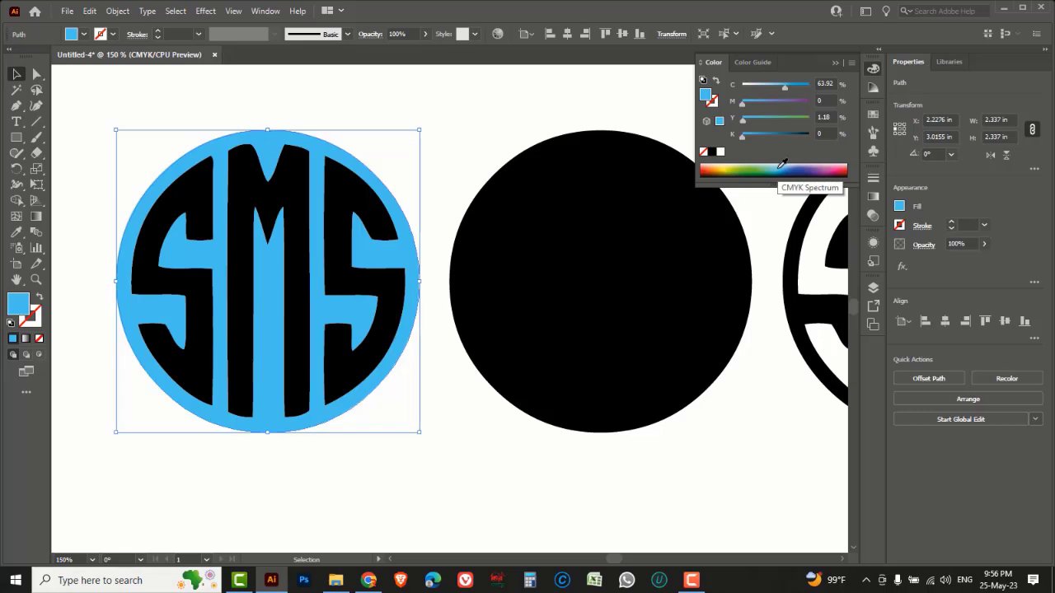
drag(742, 137, 809, 120)
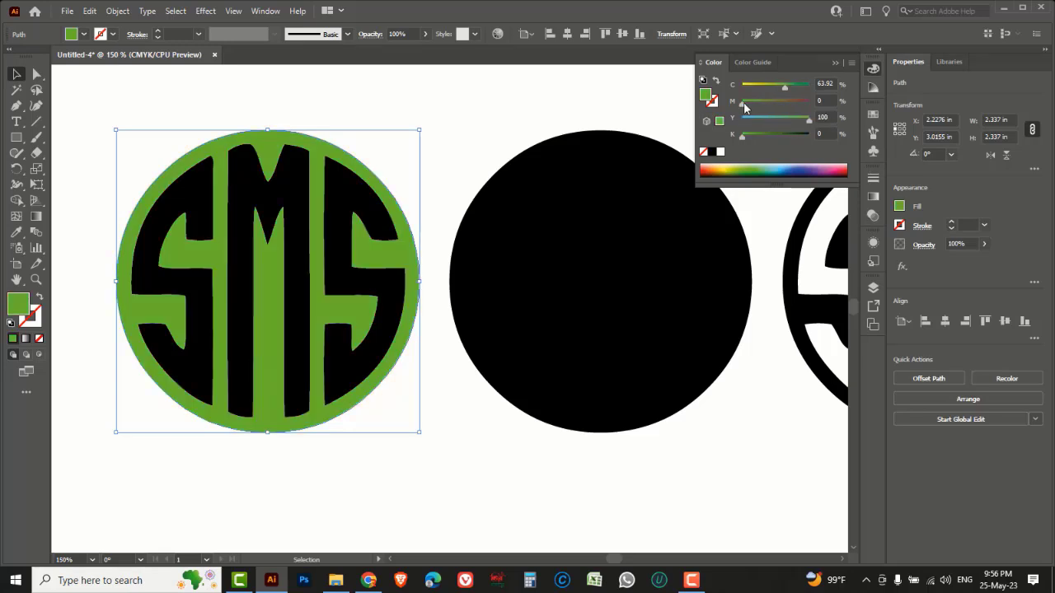
drag(744, 104, 698, 95)
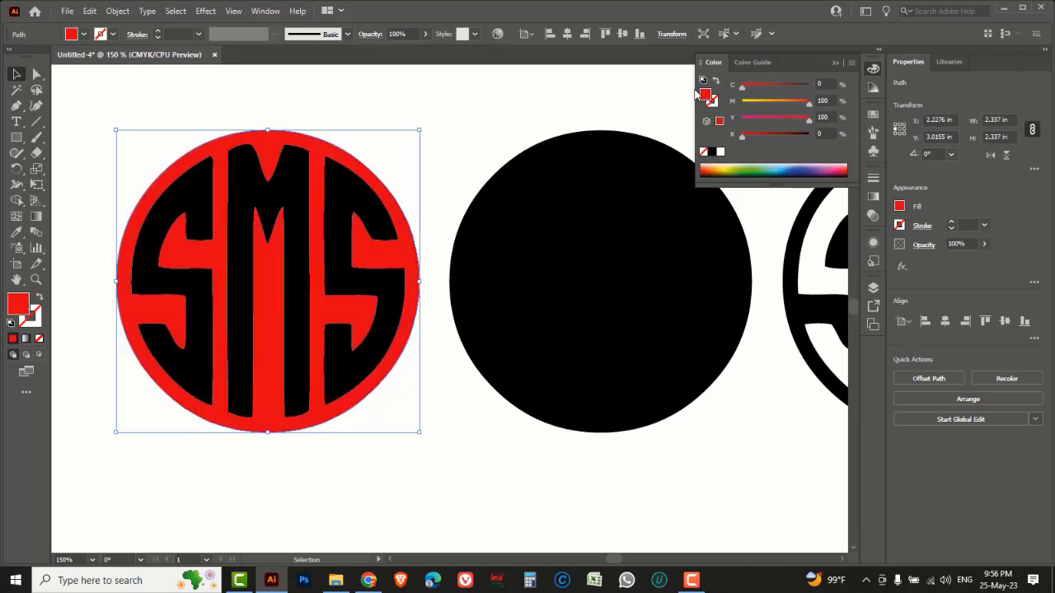
click(379, 470)
Fill the S, M and S letters inside the first circle with white
click(212, 353)
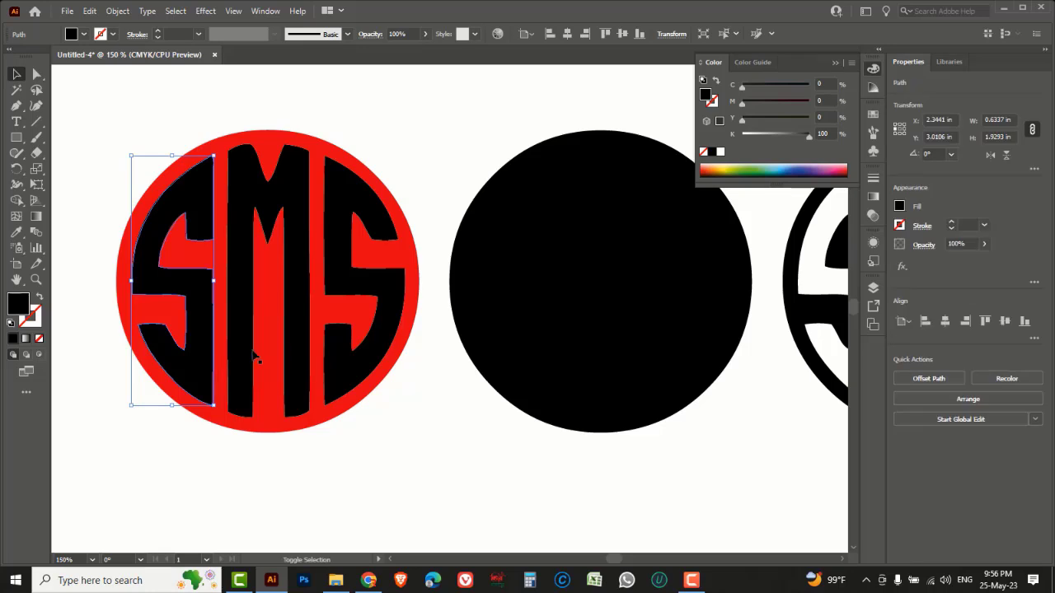
shift+click(256, 356)
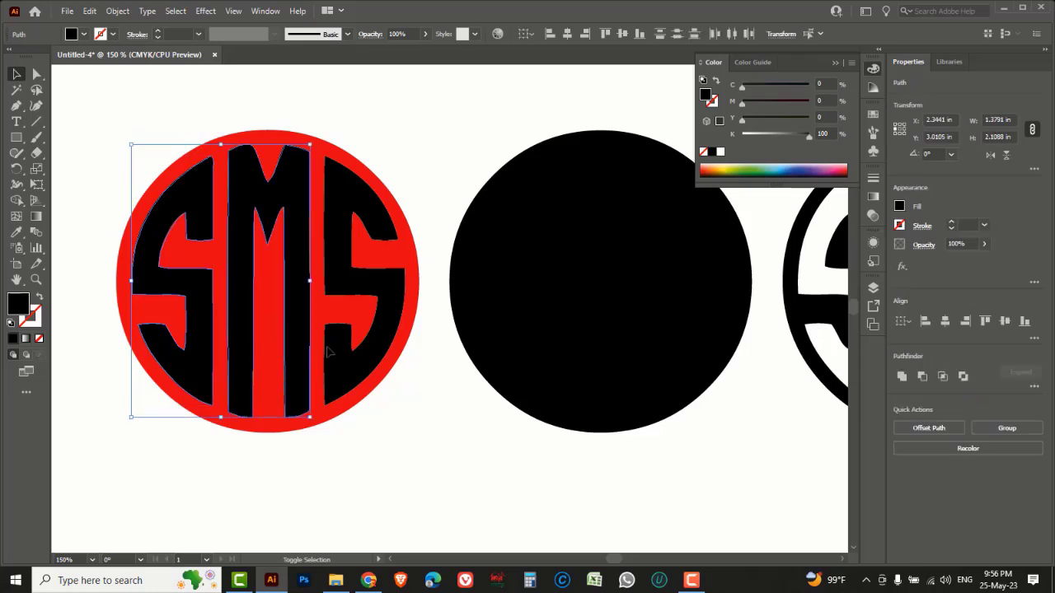
shift+click(394, 309)
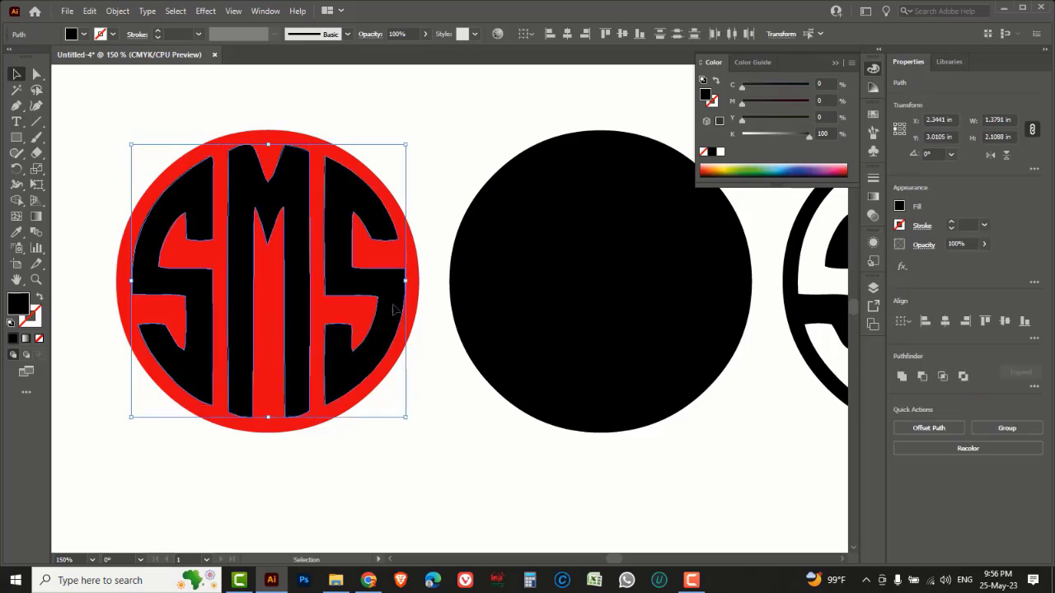
click(721, 152)
click(445, 466)
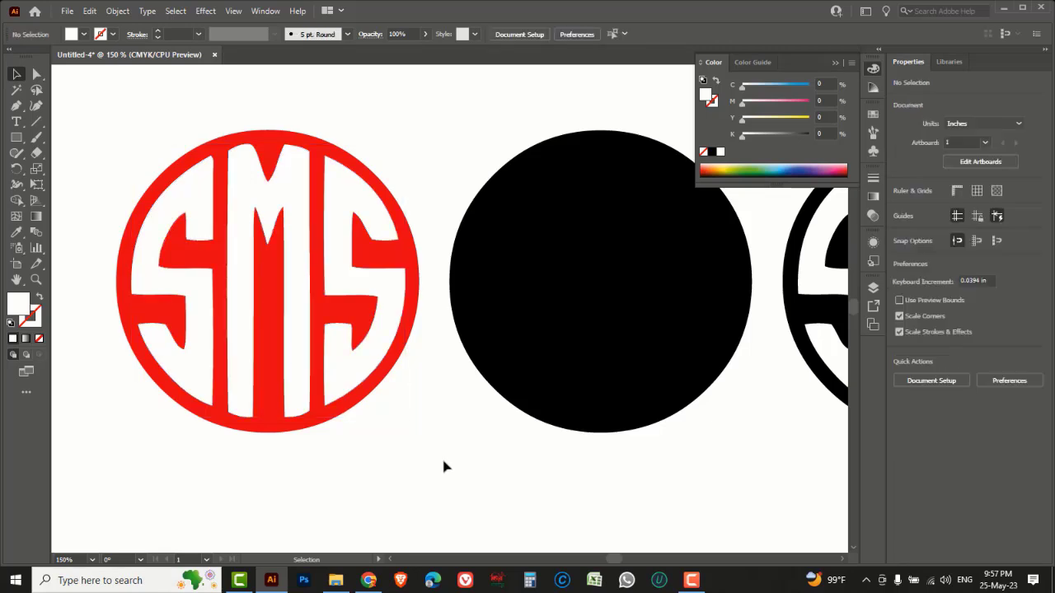
Undo the white letter fills and the color changes made to the first background circle
key(a)
key(ctrl+z)
key(ctrl+z)
key(ctrl+z)
key(ctrl+z)
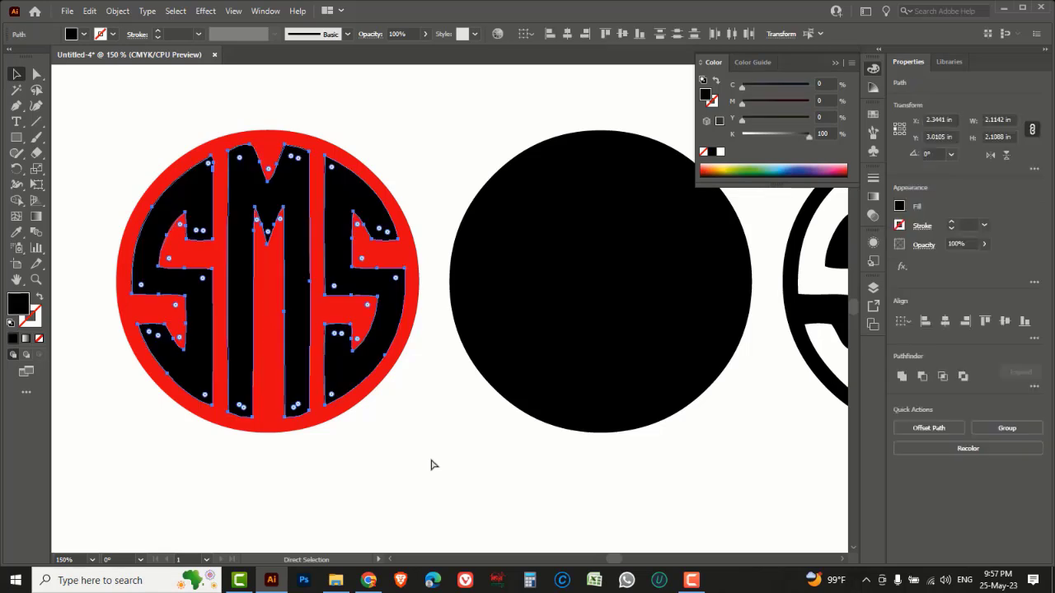
key(ctrl+z)
key(ctrl+z)
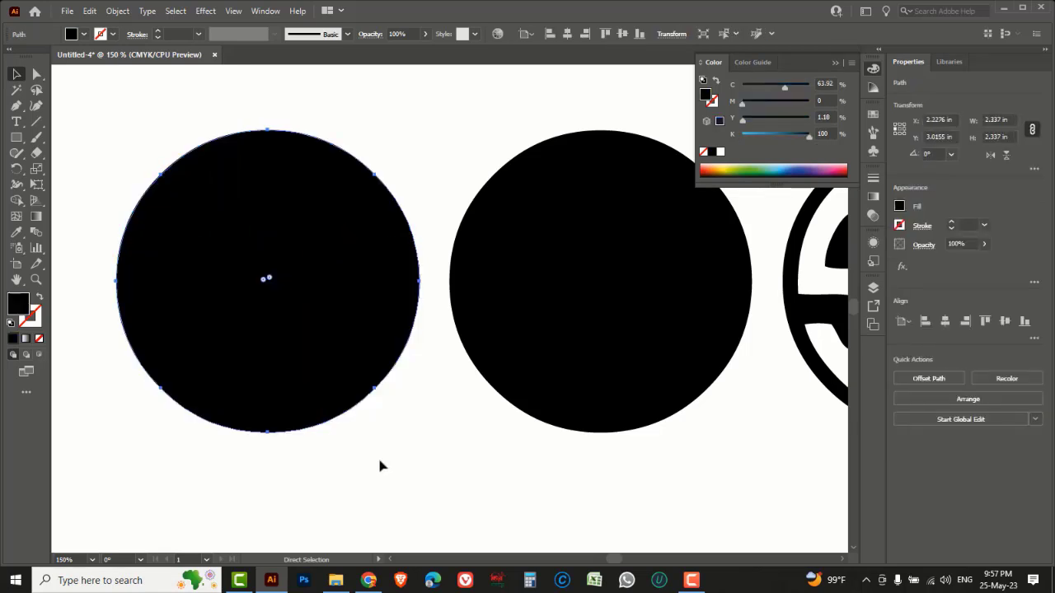
Cut the SMS letters out of the first circle with the Pathfinder Exclude operation and deselect the result
key(v)
click(387, 477)
drag(387, 476, 120, 132)
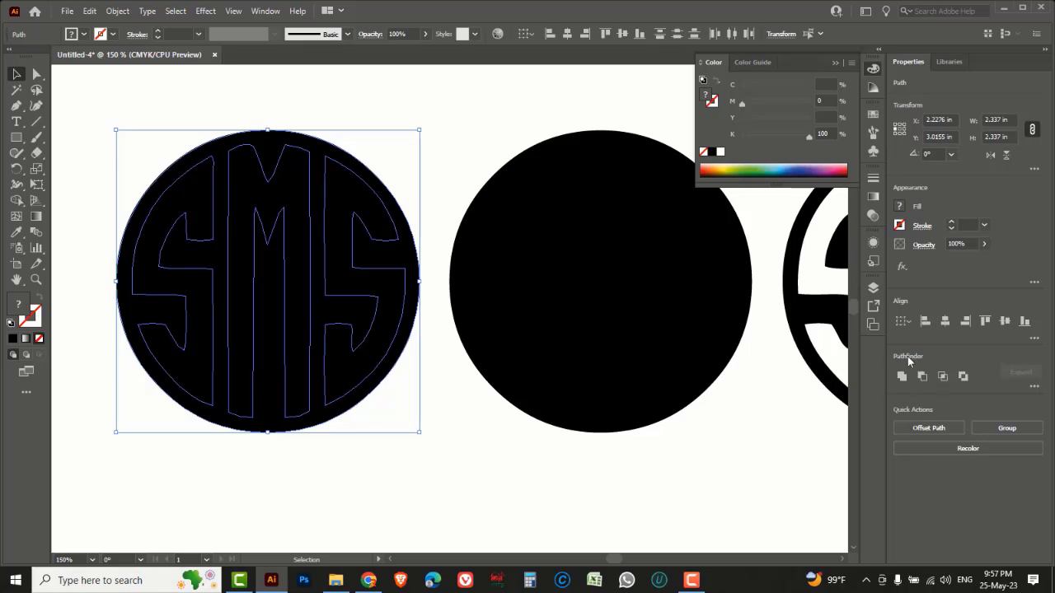
click(964, 376)
click(445, 450)
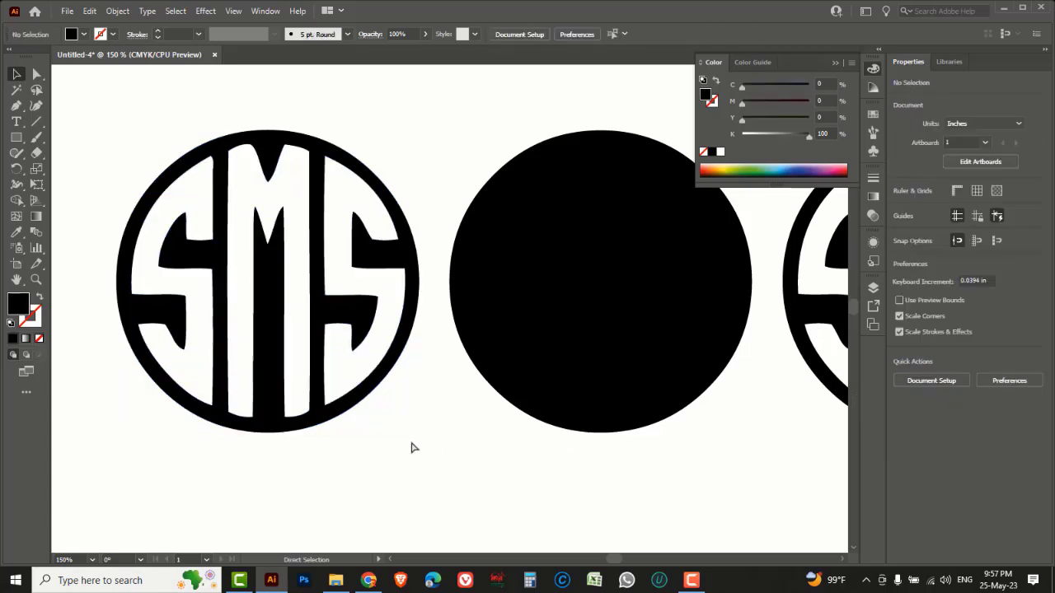
Delete the leftover solid circle and SSS circle, keeping only the finished SMS monogram on the artboard
ctrl+alt+click(365, 368)
ctrl+alt+click(454, 355)
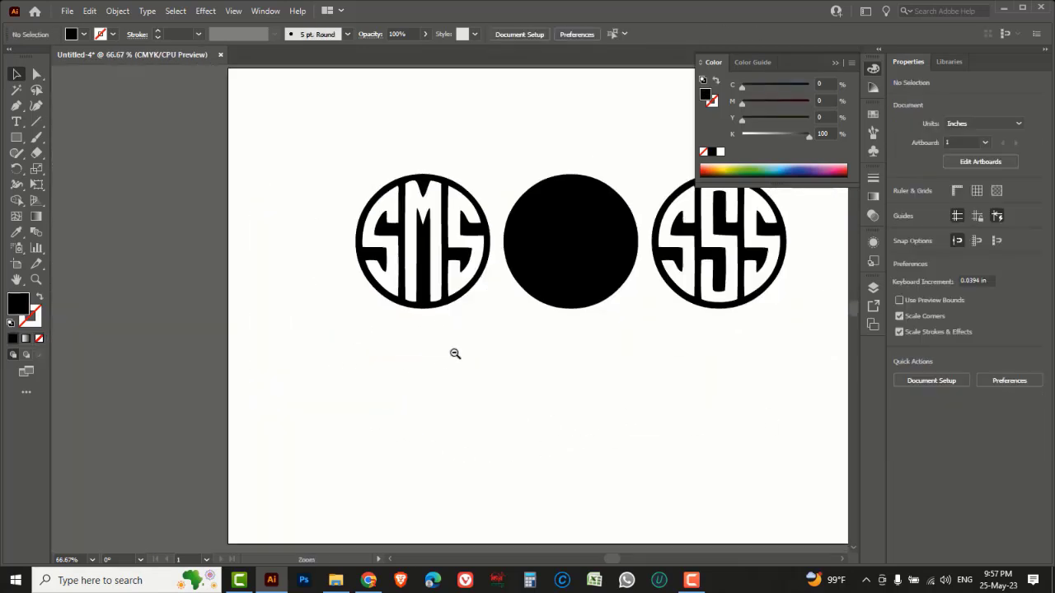
drag(635, 379, 311, 170)
key(Delete)
drag(310, 325, 380, 291)
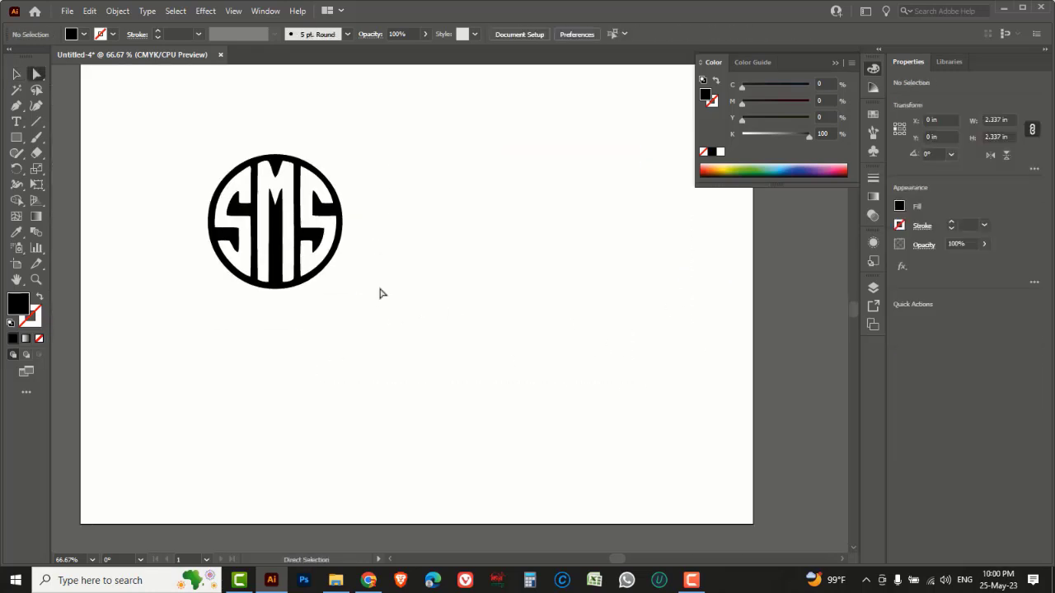
key(a)
Add a new text object reading "sms" and place it below the finished circle monogram
drag(15, 121, 68, 124)
click(433, 316)
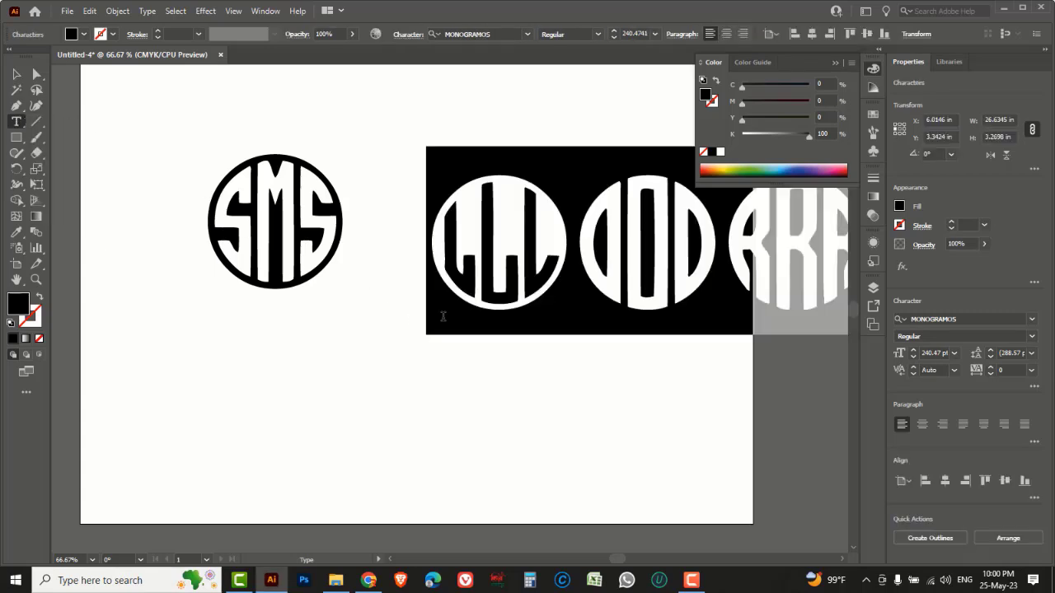
text(sms)
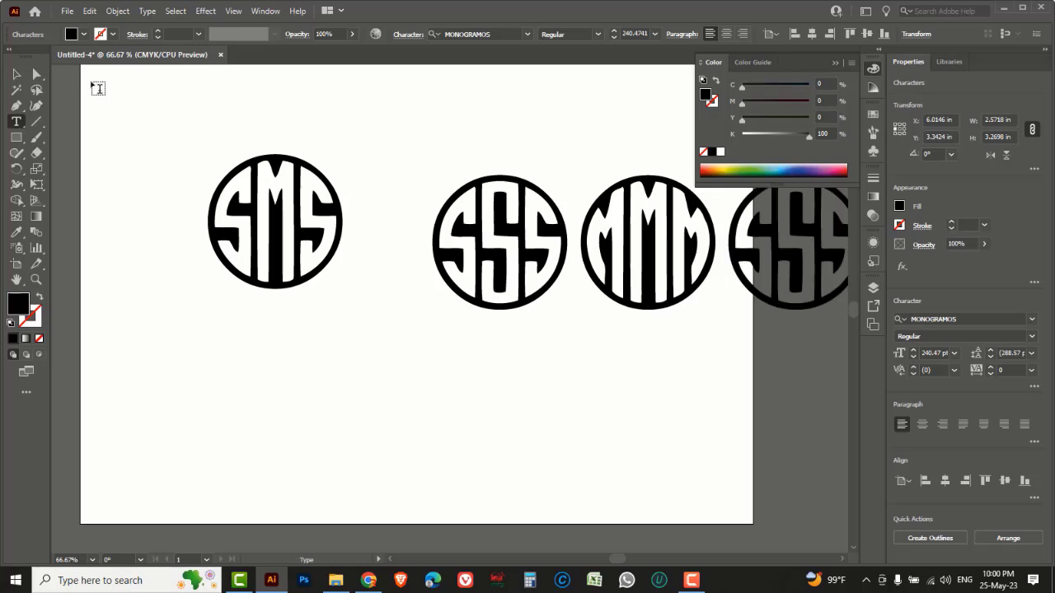
click(16, 75)
drag(674, 262, 435, 408)
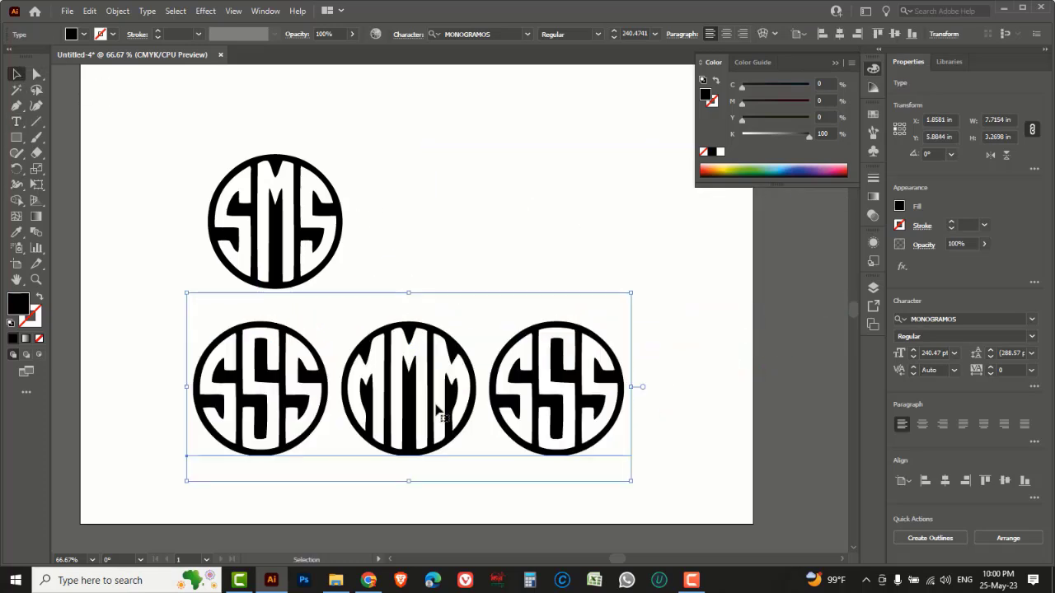
Change the new text's font to Diamond Monogram Regular
click(1031, 319)
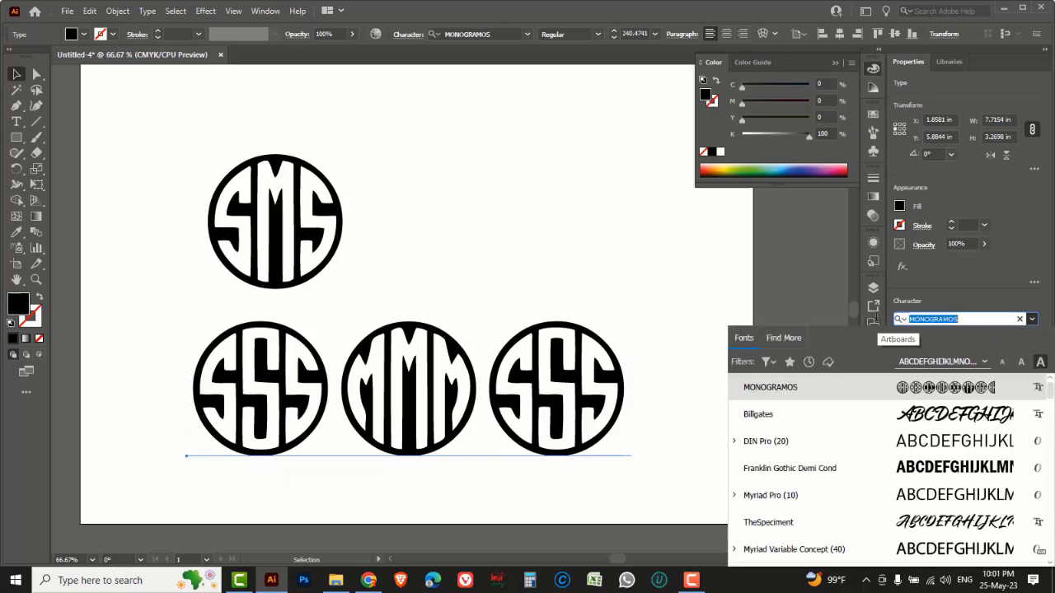
text(DIA)
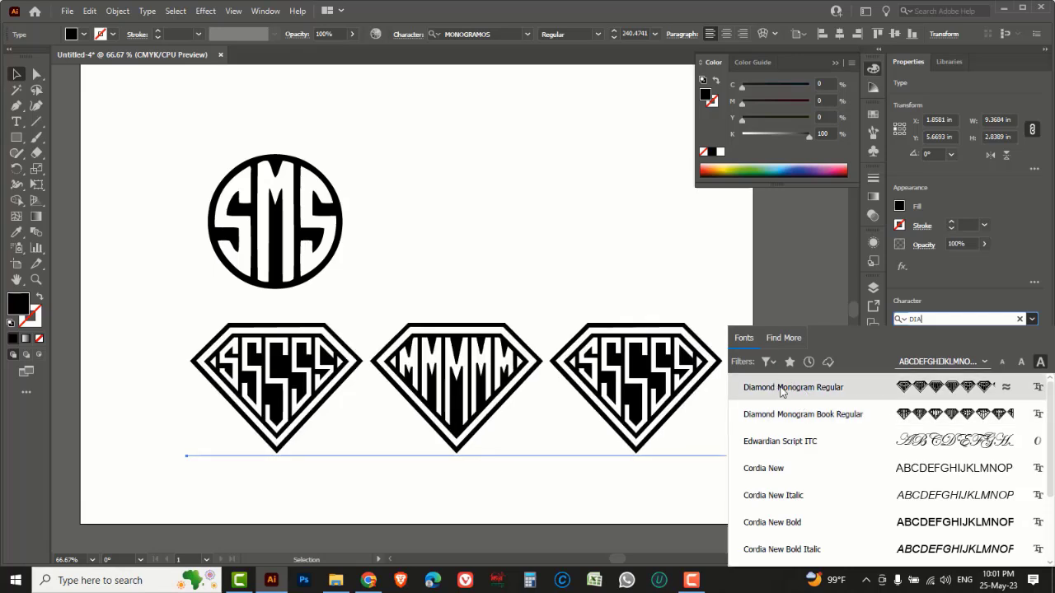
click(800, 386)
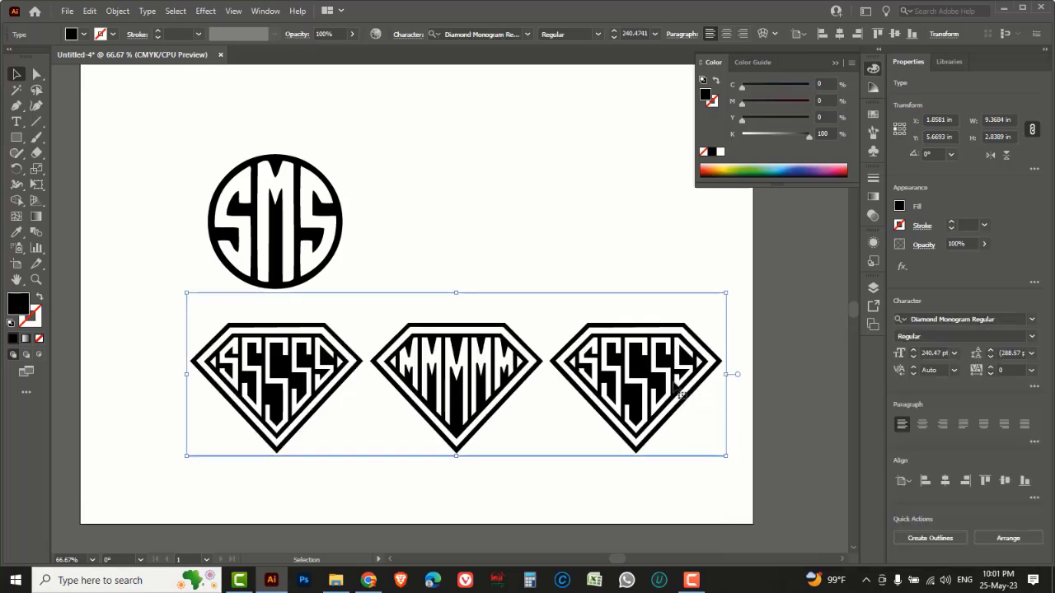
Convert the Diamond Monogram text to outlines and ungroup it into three separate diamonds, checking that each selects individually
right_click(547, 236)
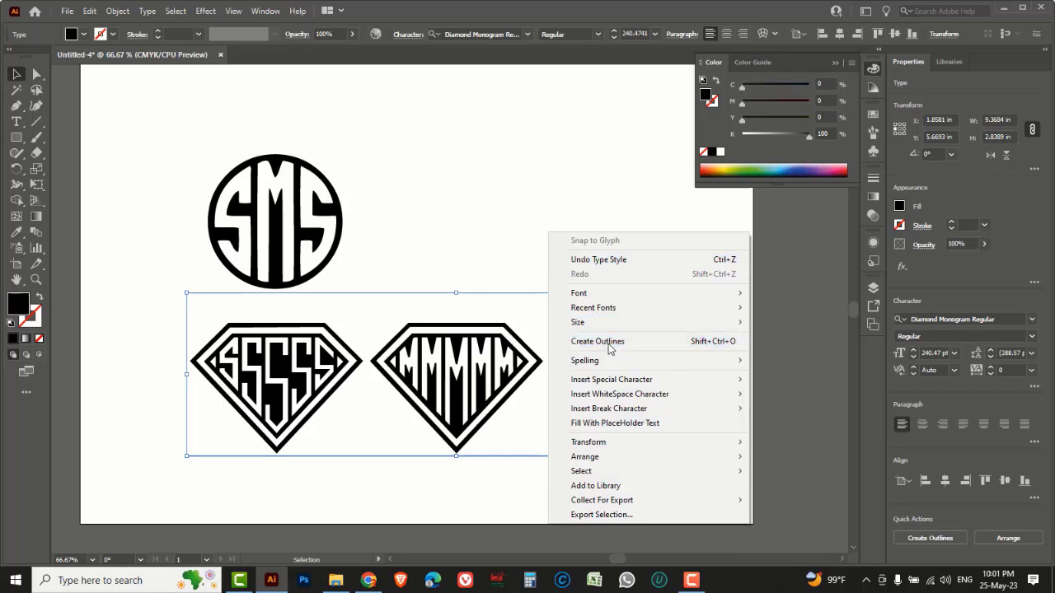
click(613, 342)
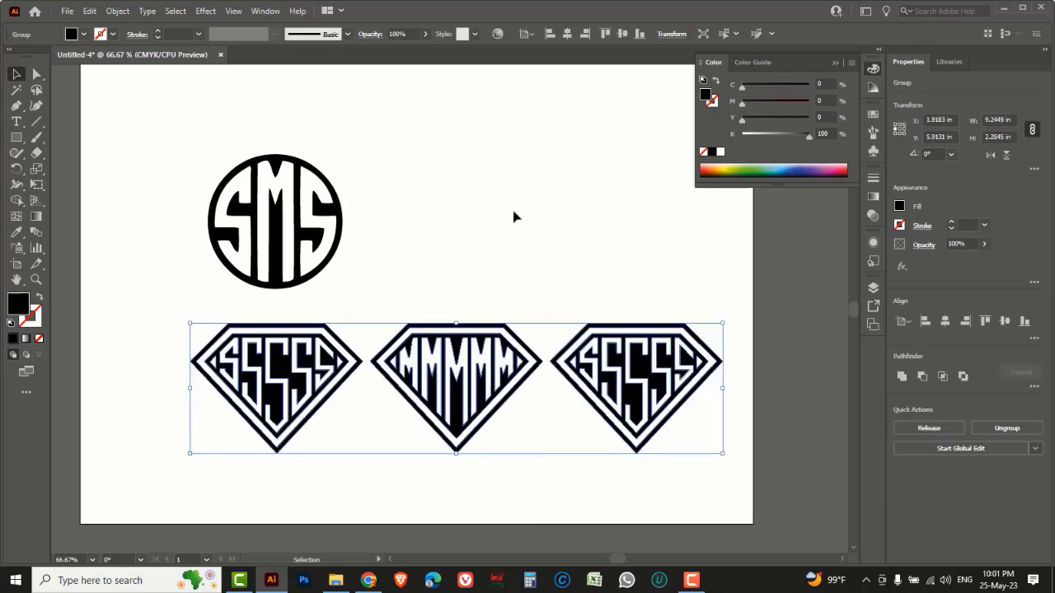
right_click(556, 207)
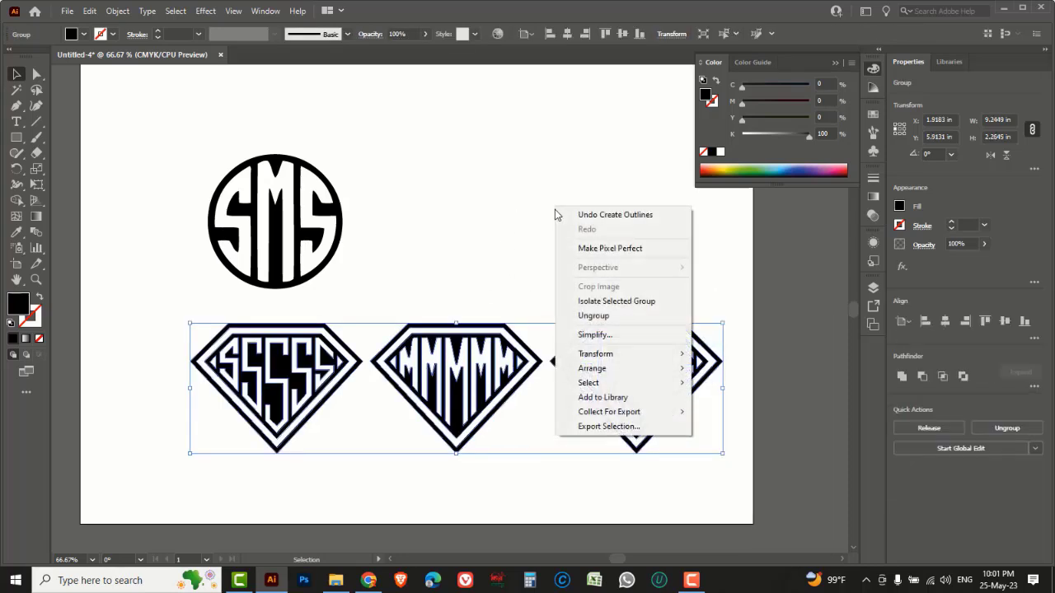
click(602, 314)
click(590, 297)
click(585, 328)
click(462, 297)
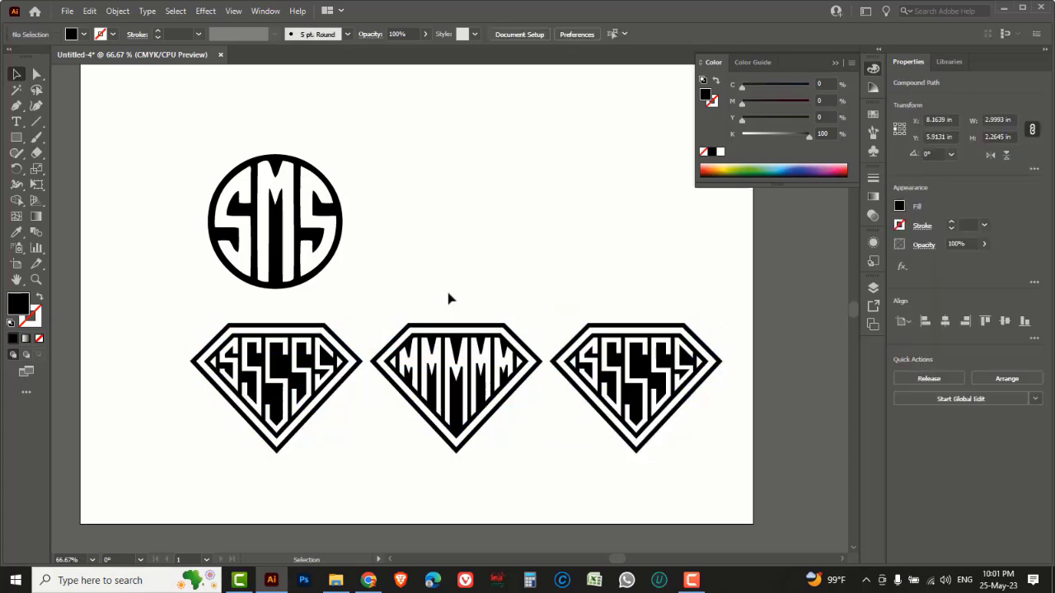
click(452, 328)
click(298, 386)
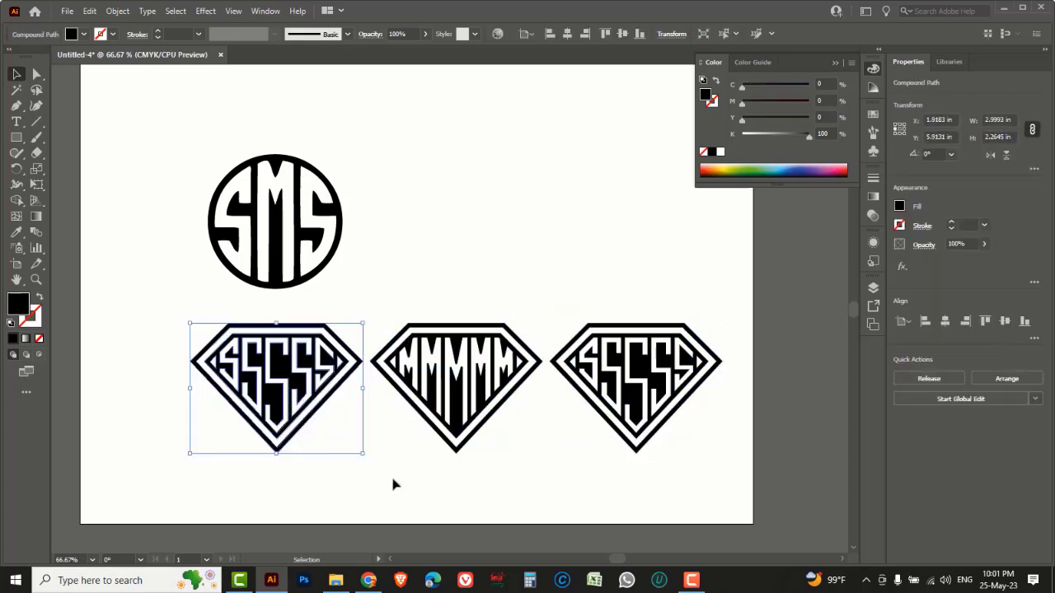
click(397, 484)
In Outline view, delete the large centre S from the first diamond using the Direct Selection tool
key(ctrl+y)
ctrl+click(374, 415)
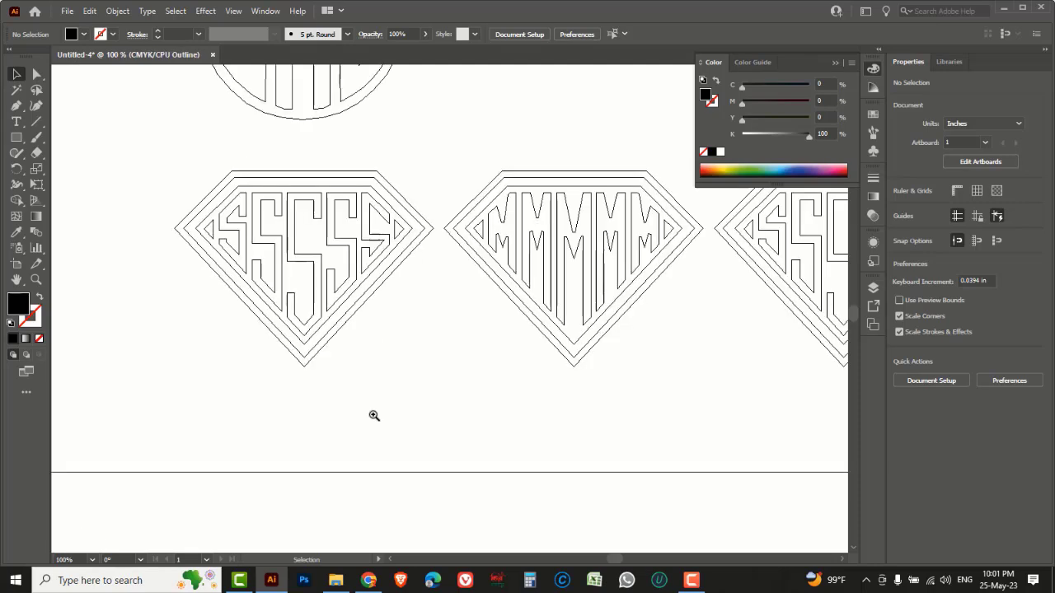
key(Tab)
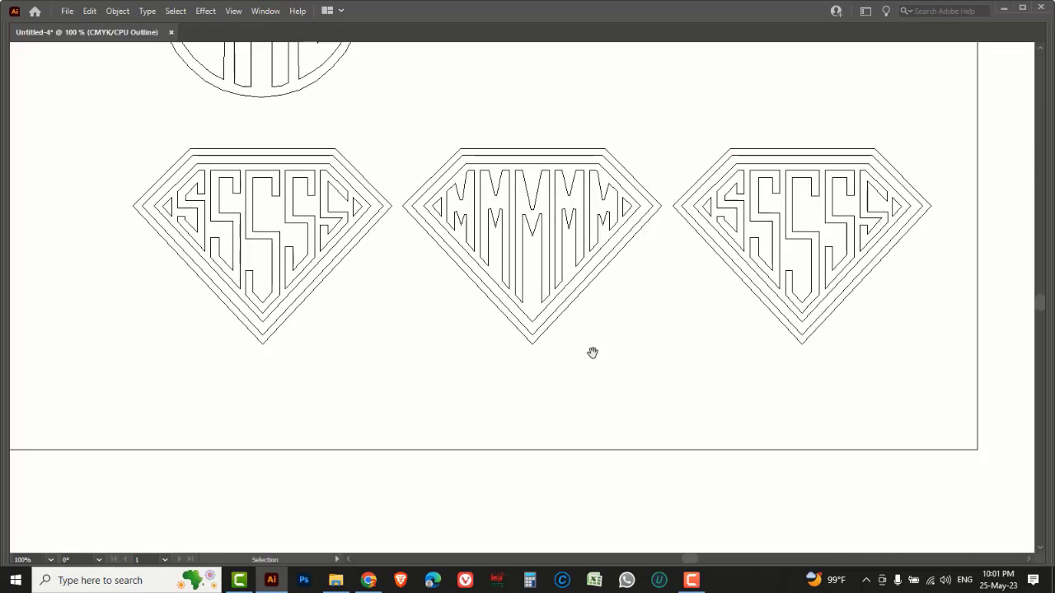
scroll(570, 374, up, 2)
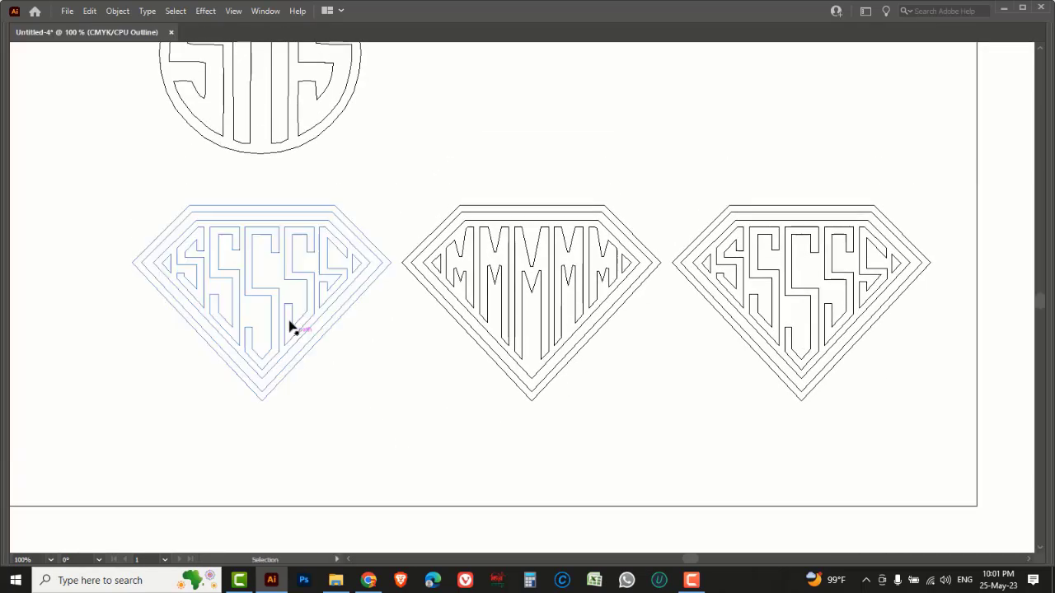
key(Tab)
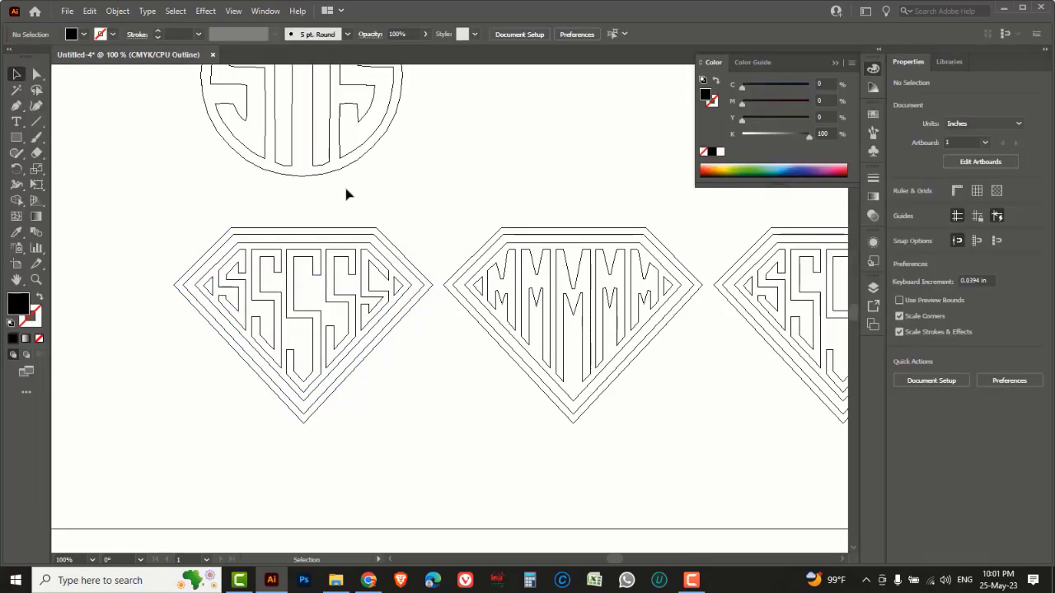
click(37, 73)
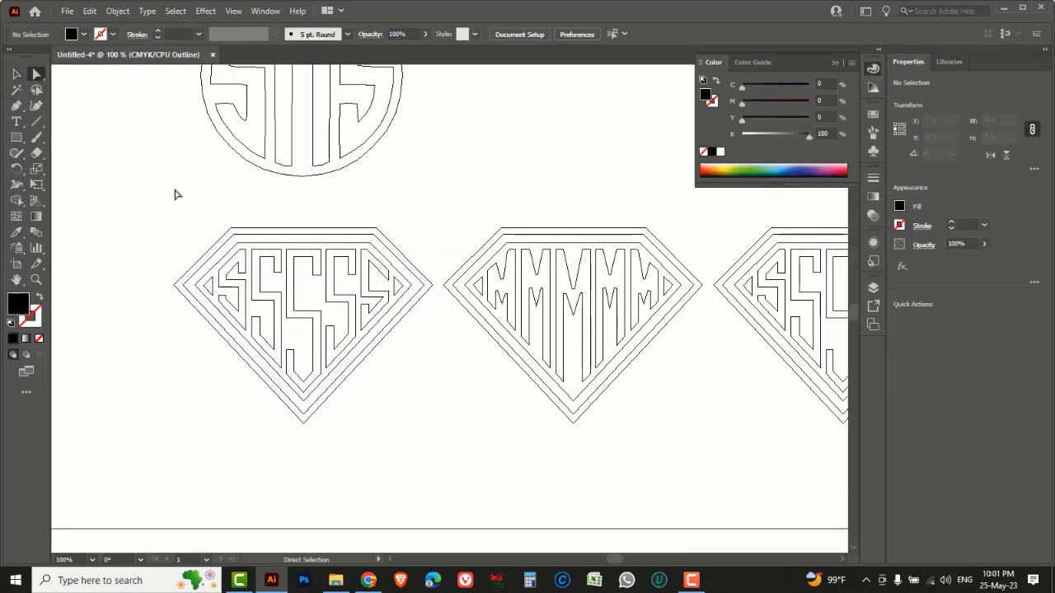
click(290, 290)
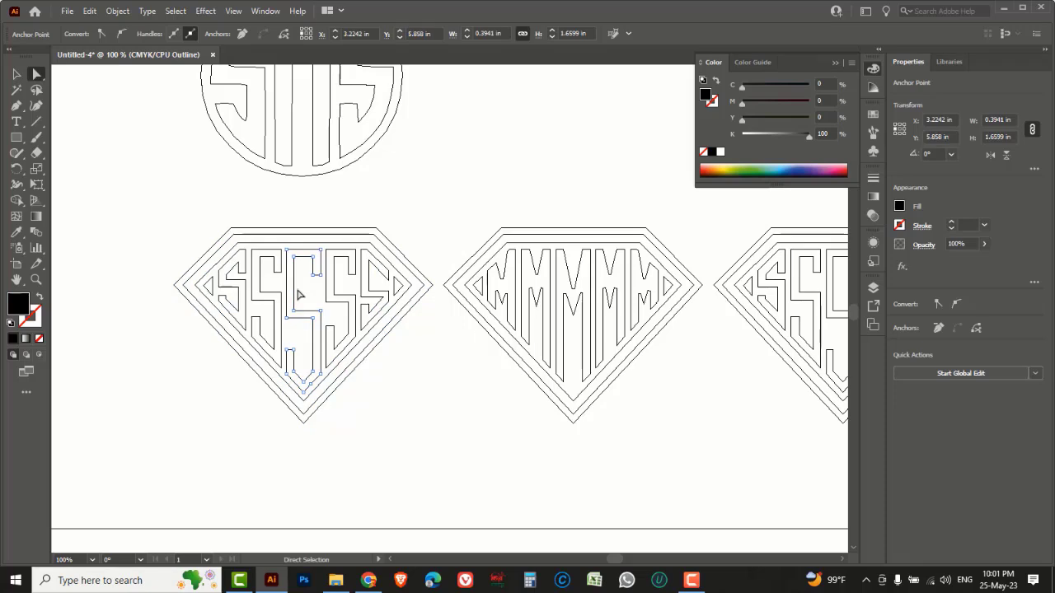
key(Delete)
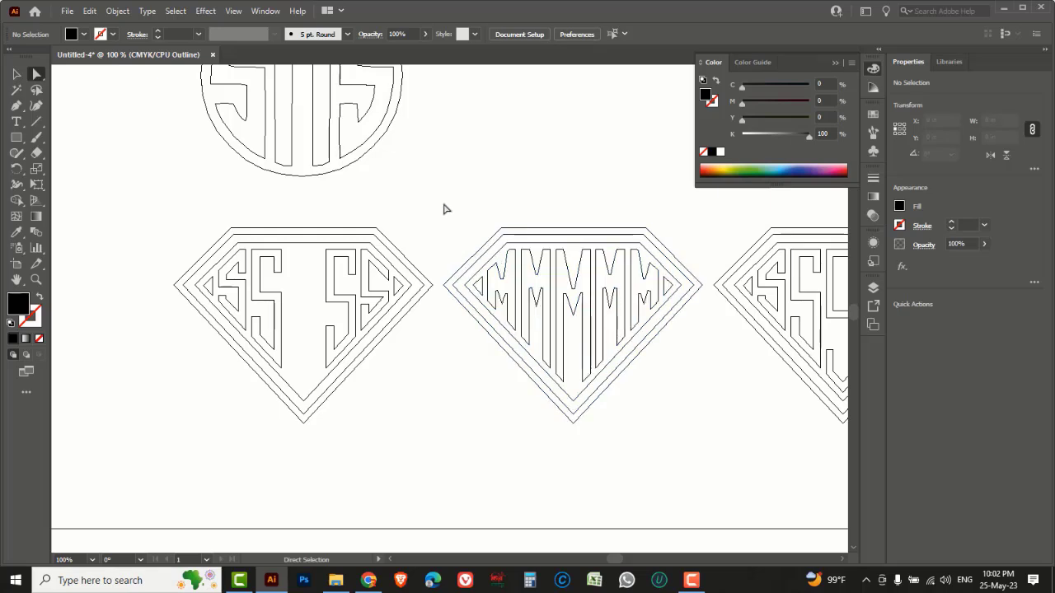
Delete the frame and outer M letters of the second diamond, keeping only its centre M
drag(443, 209, 544, 417)
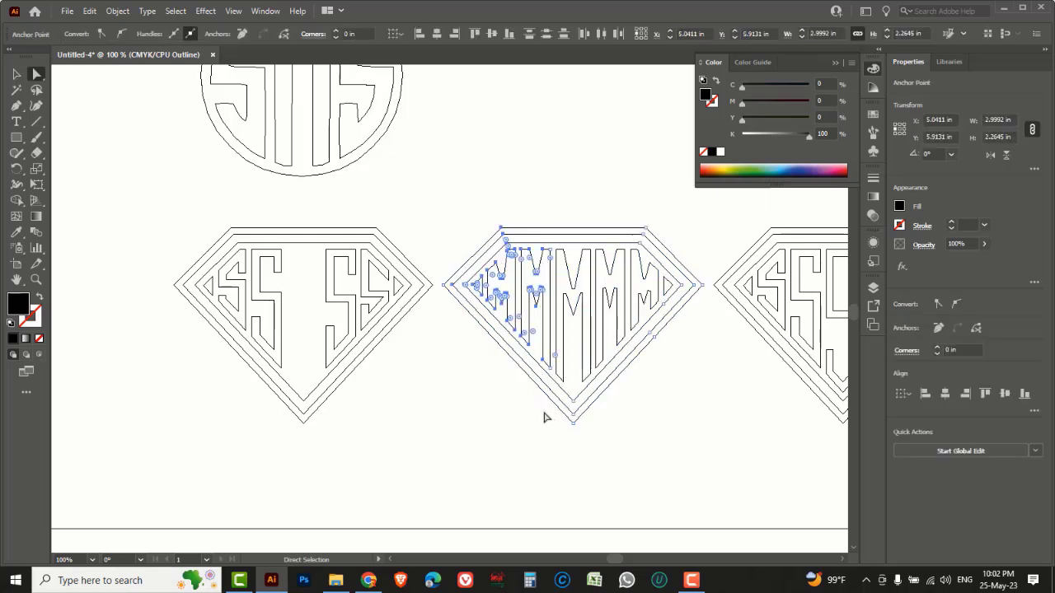
key(Delete)
key(Delete)
drag(690, 403, 600, 236)
key(Delete)
key(Delete)
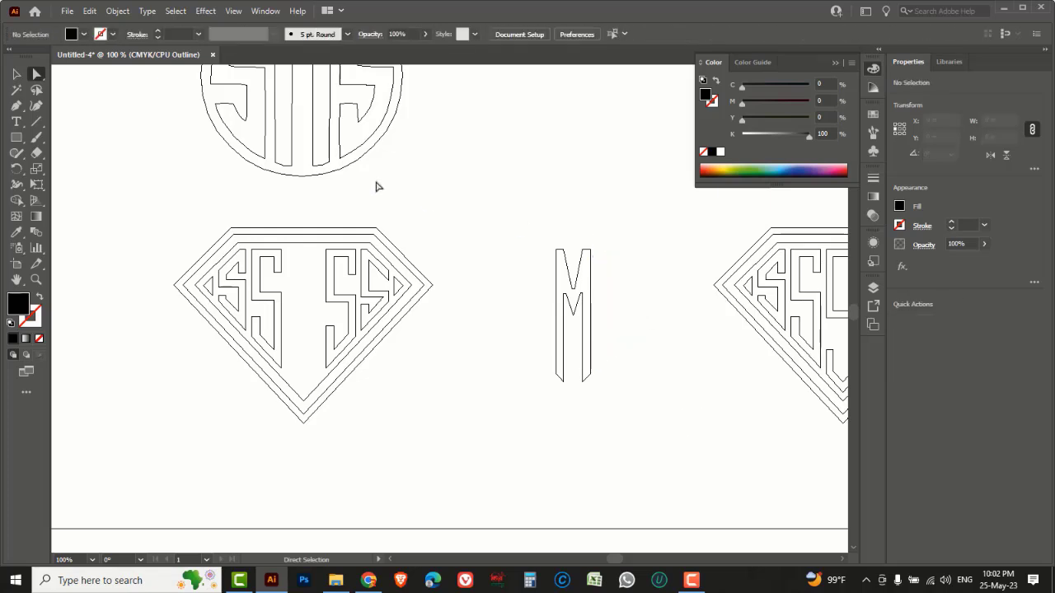
Move the isolated centre M into the empty gap in the middle of the first diamond and deselect it
click(16, 76)
drag(516, 212, 634, 421)
drag(561, 339, 292, 325)
key(a)
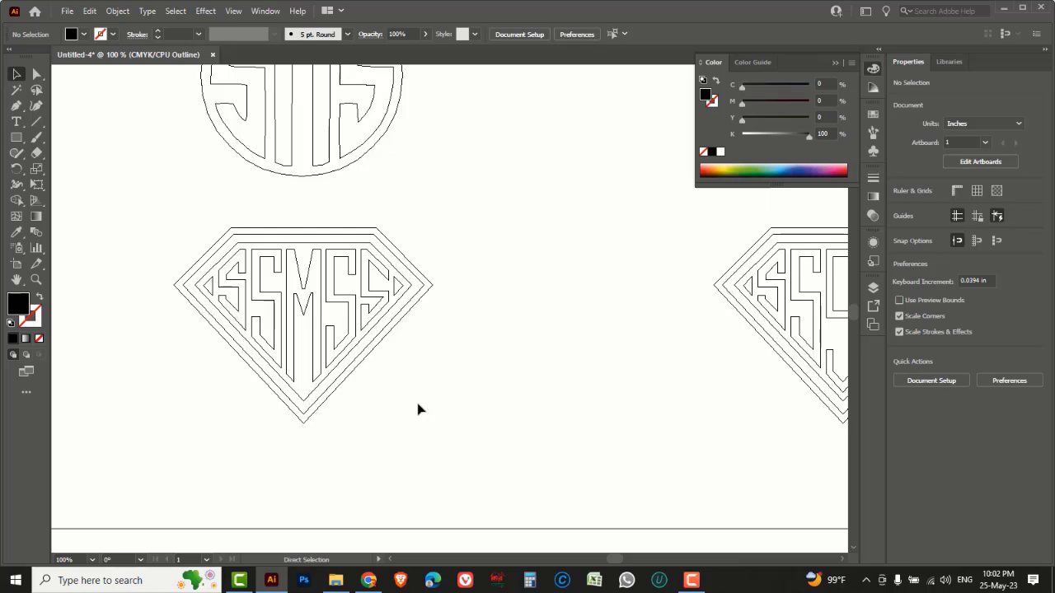
Return to Preview view and fill the centre M inside the first diamond with white
key(ctrl+y)
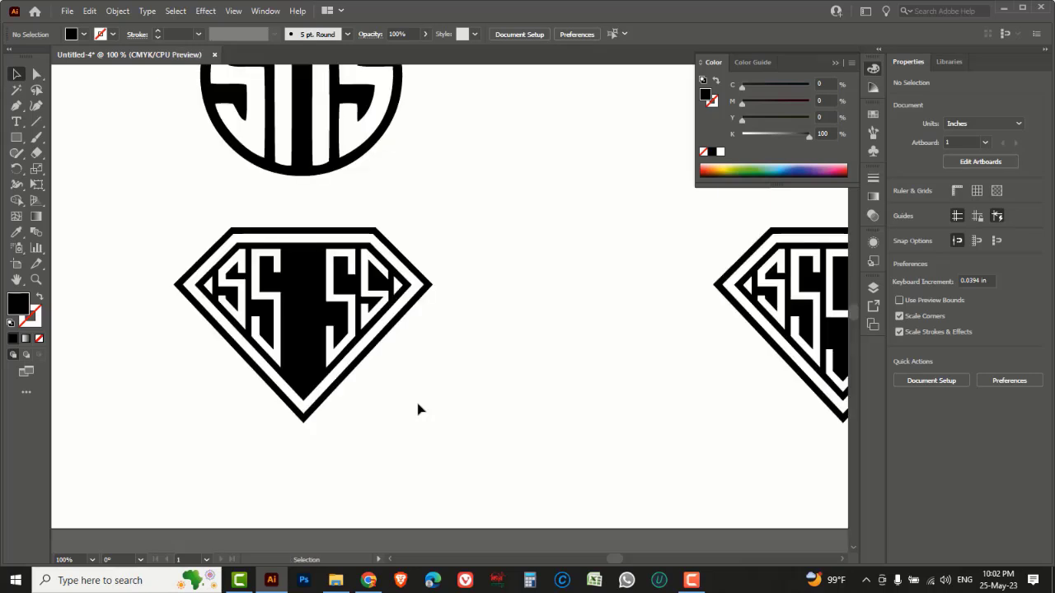
click(292, 317)
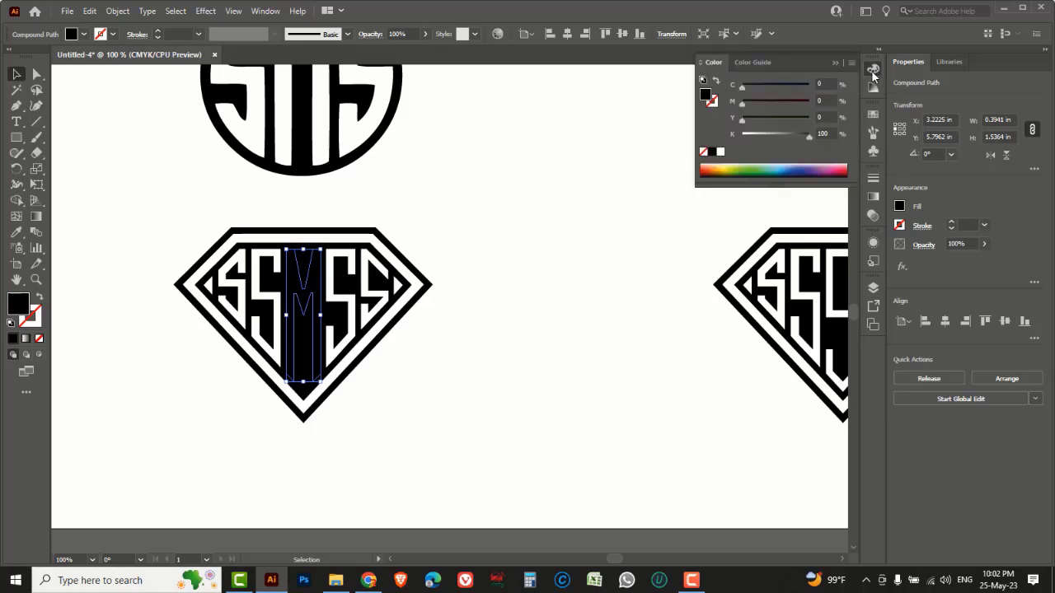
click(720, 152)
click(594, 293)
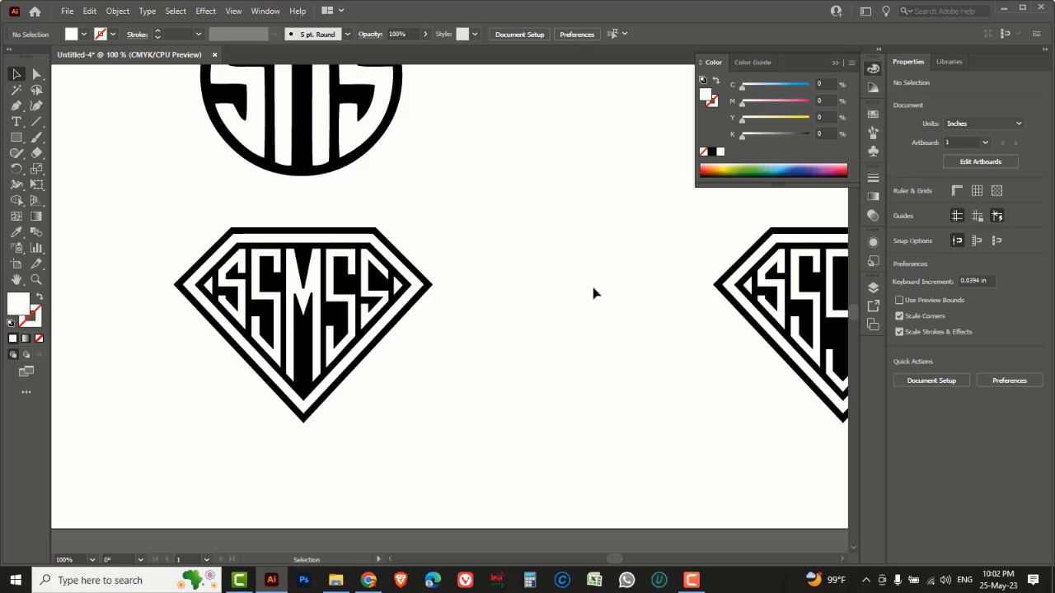
Delete the leftover diamond containing only S letters, keeping the circle monogram and the SSMSS diamond
scroll(695, 391, right, 3)
drag(507, 204, 807, 454)
key(Delete)
drag(329, 393, 482, 411)
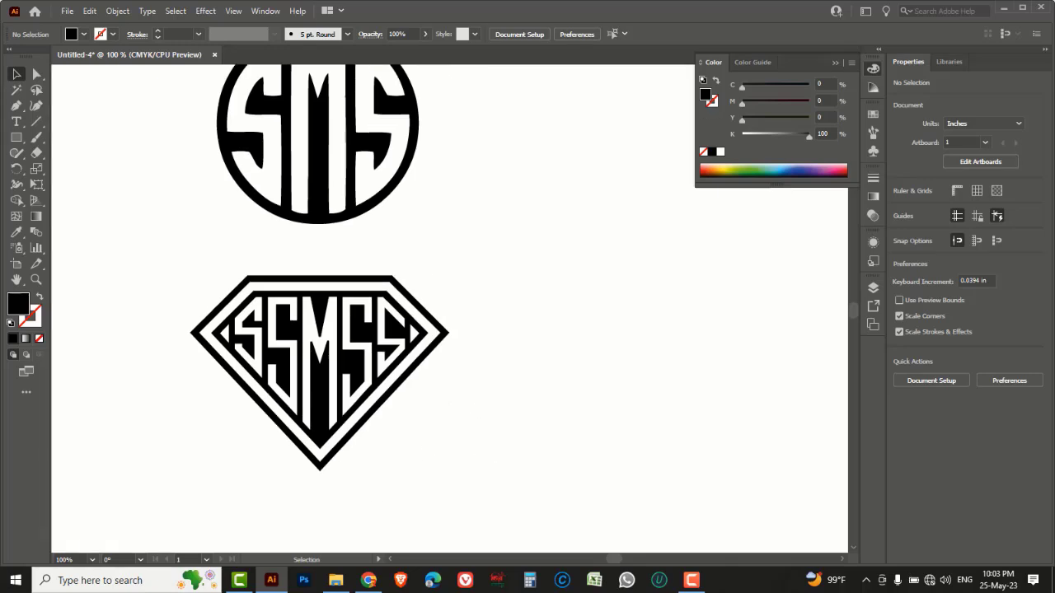
Duplicate the complete SSMSS diamond, including its white M, and place the copy beside the original
drag(548, 476, 186, 294)
click(546, 470)
drag(545, 470, 180, 283)
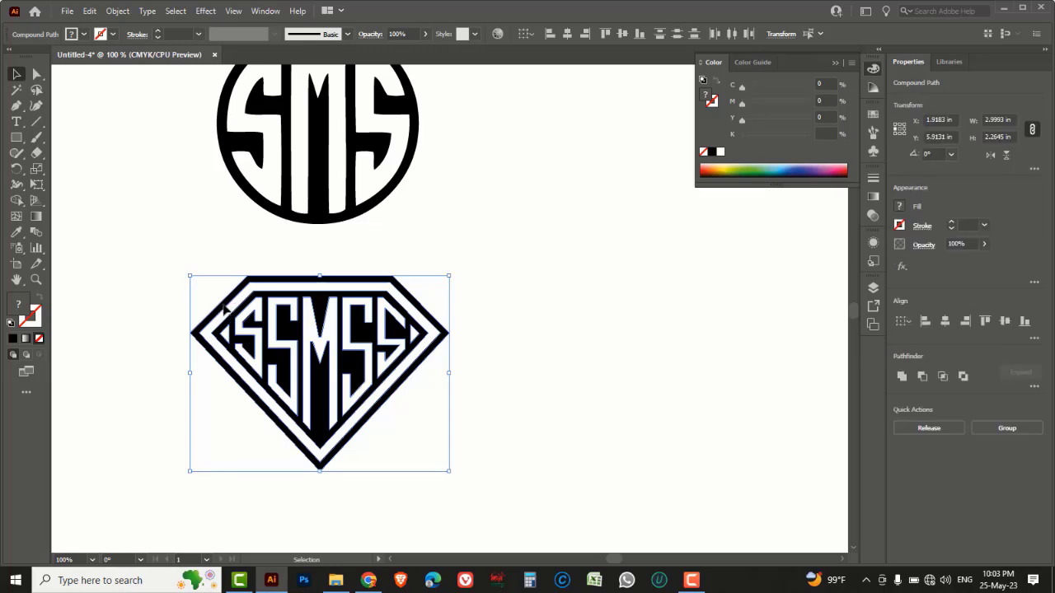
drag(227, 308, 554, 320)
click(420, 388)
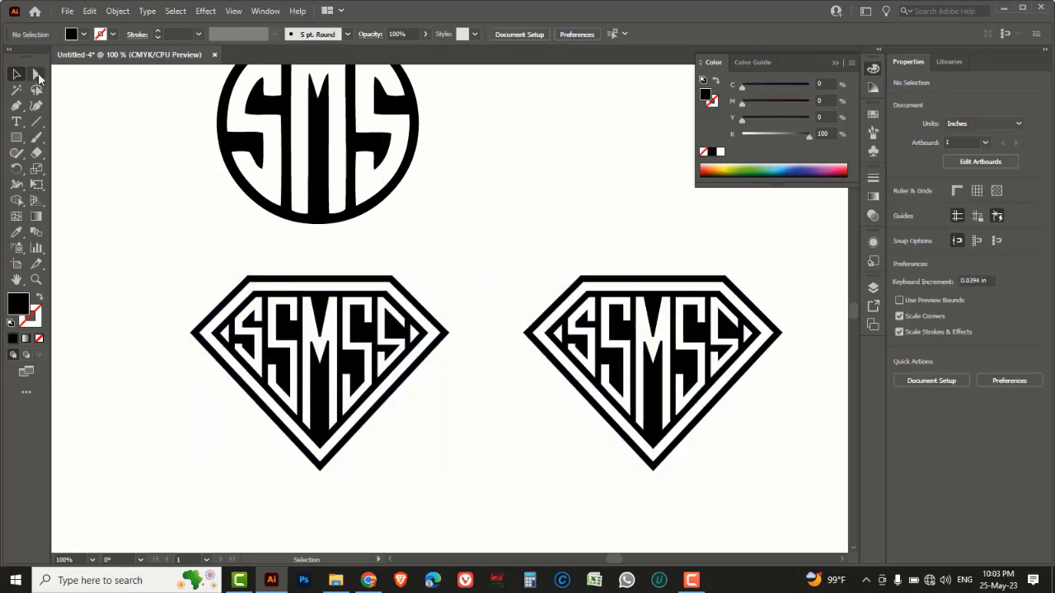
In Outline view, delete the outermost S letters with their side triangles from the original diamond, and return to Preview
drag(39, 76, 93, 78)
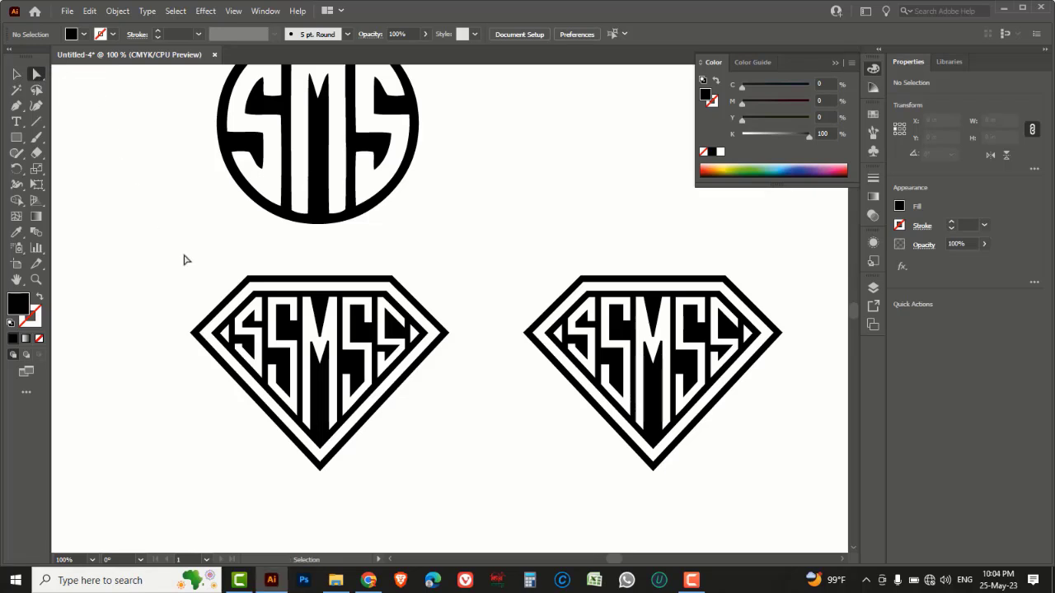
key(ctrl+y)
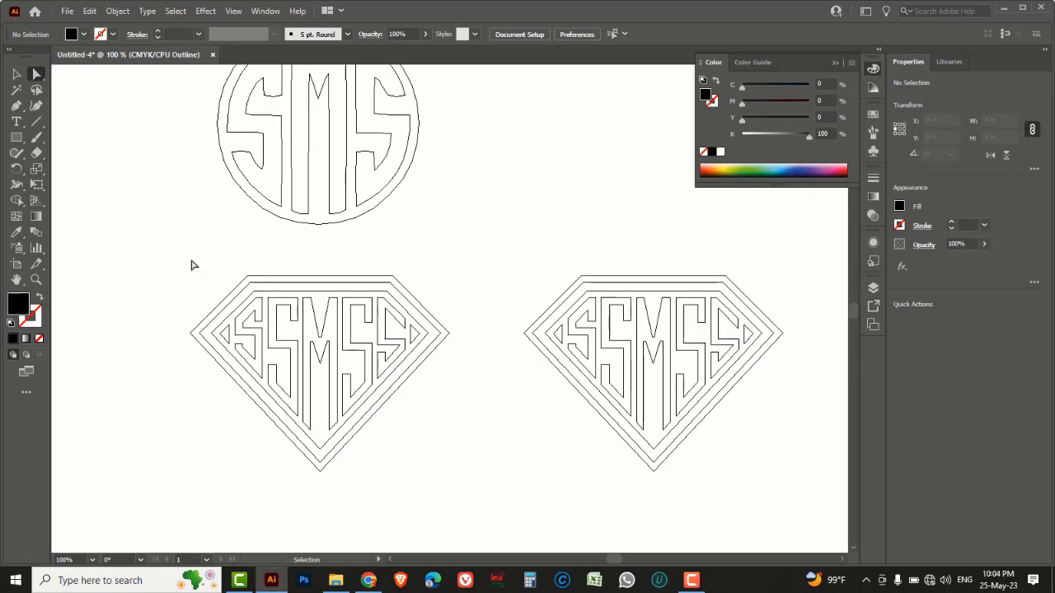
click(410, 338)
shift+click(403, 327)
key(Delete)
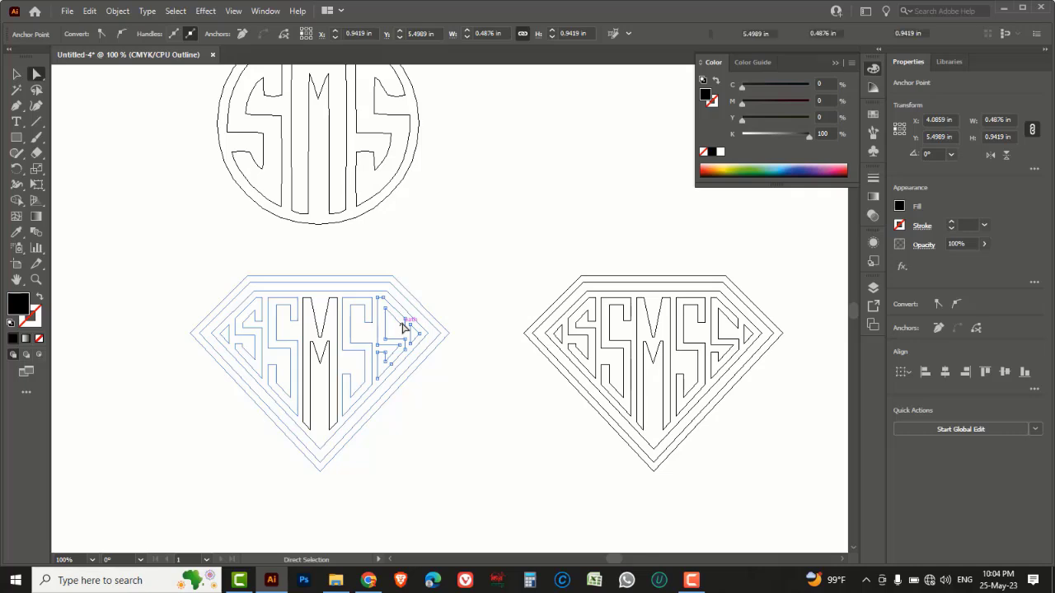
key(Delete)
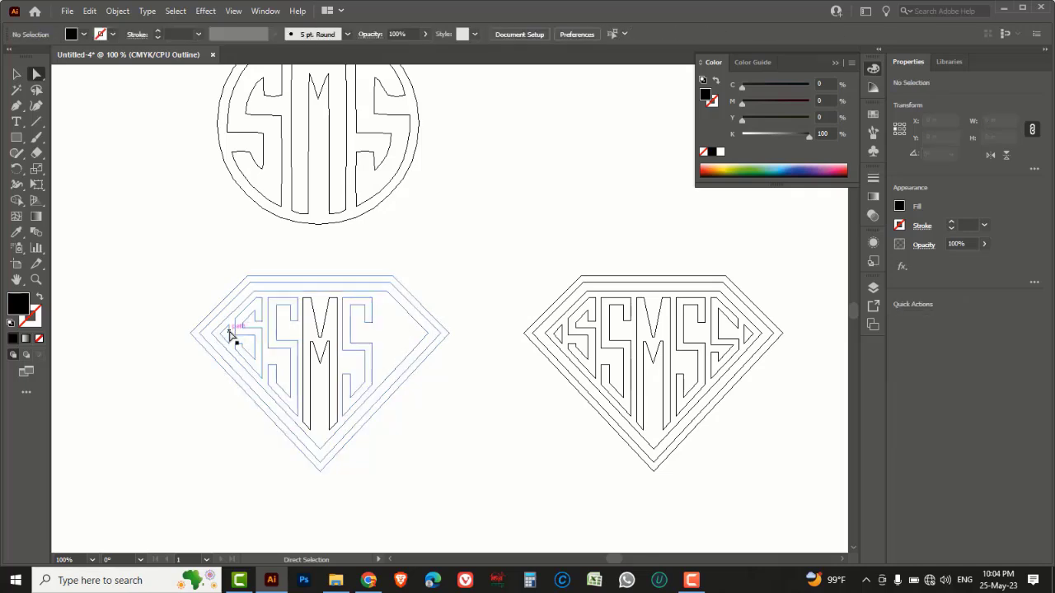
click(230, 334)
key(Delete)
key(Delete)
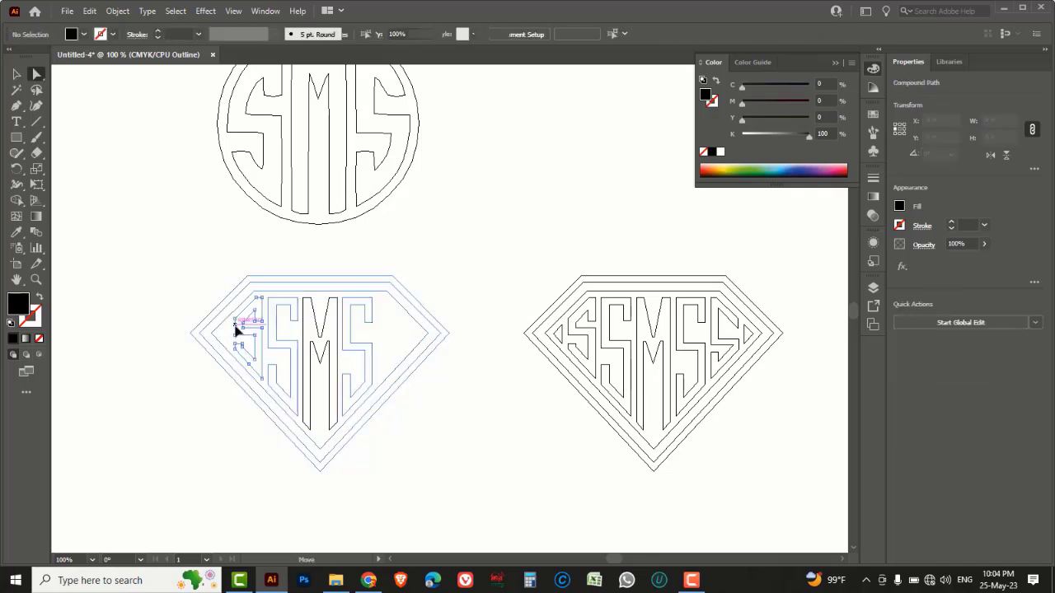
key(ctrl+y)
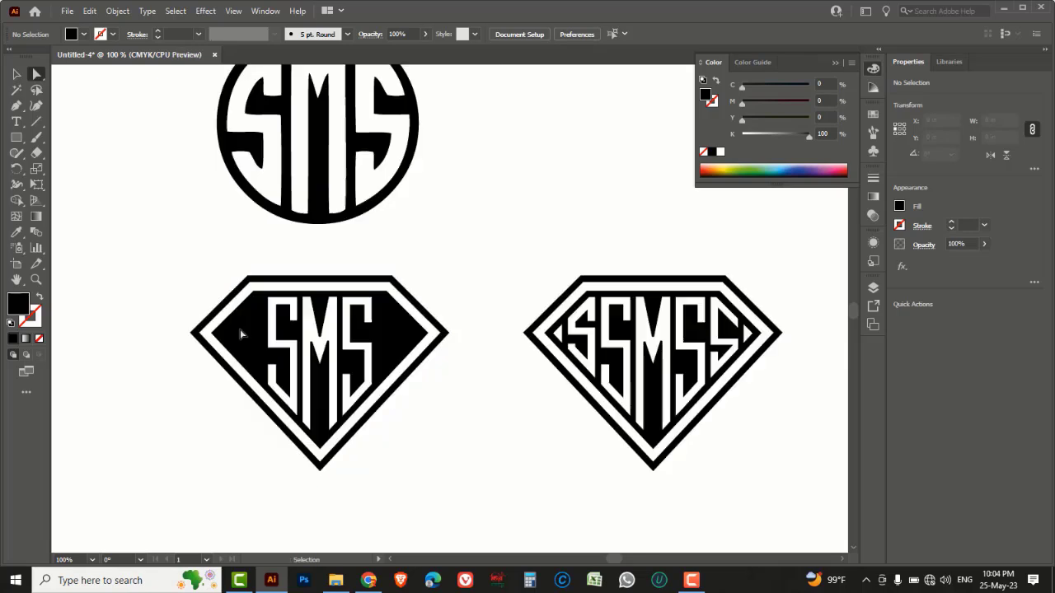
Select the whole diamond that contains only the three letters SMS and delete it, keeping the SSMSS copy
click(16, 74)
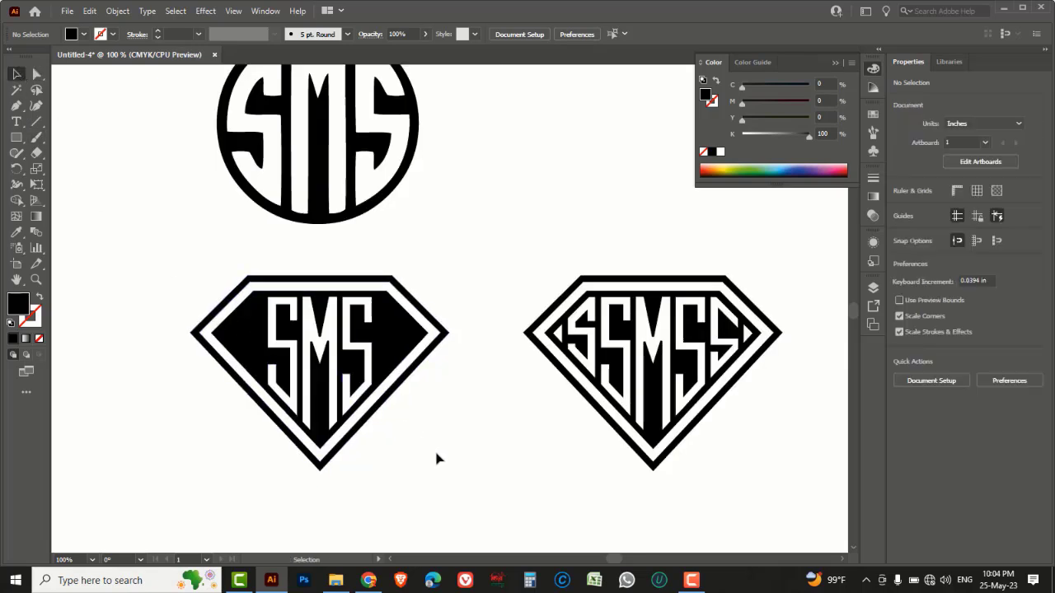
drag(452, 482, 196, 306)
drag(505, 240, 784, 485)
click(400, 442)
drag(474, 464, 148, 278)
key(Delete)
Move the complete SSMSS diamond up beside the circle monogram and deselect it
drag(531, 277, 735, 526)
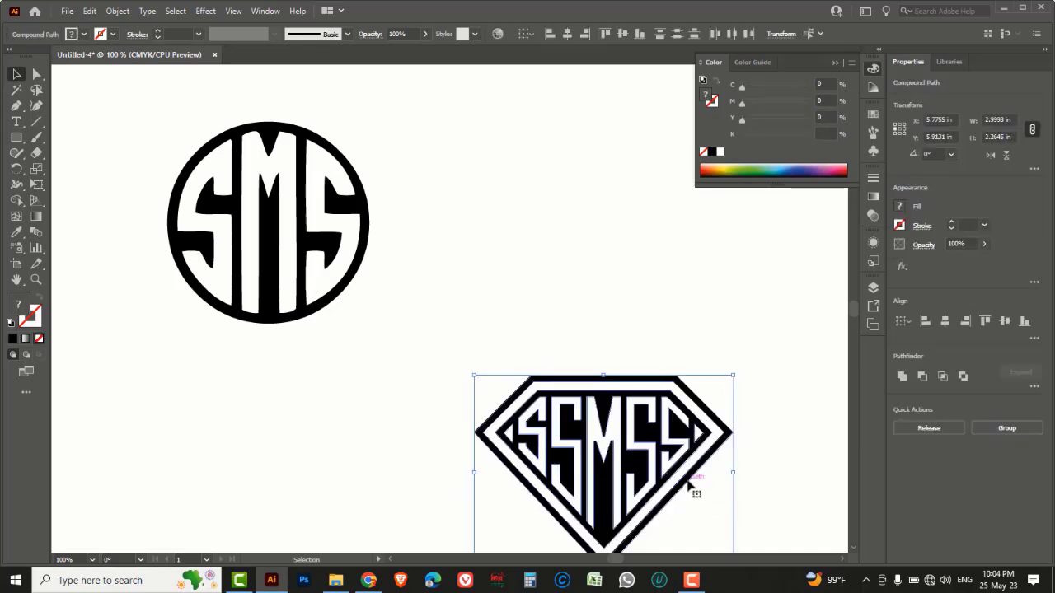
drag(688, 487, 610, 260)
scroll(436, 205, up, 3)
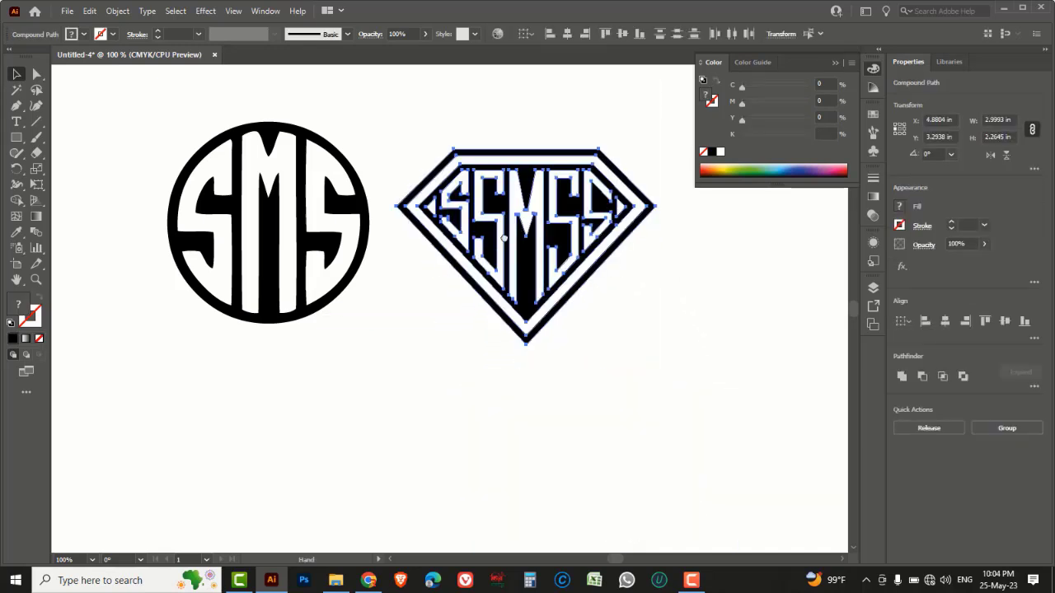
click(428, 203)
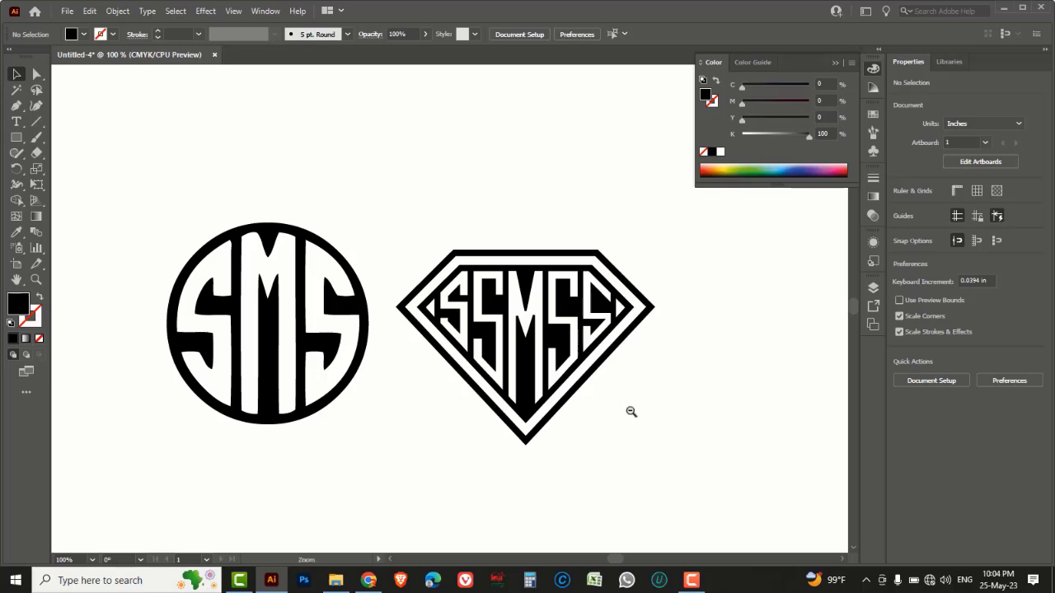
Scale up both monograms together until the circle is about 3.9 in wide, and centre them on the artboard
key(ctrl+minus)
key(ctrl+0)
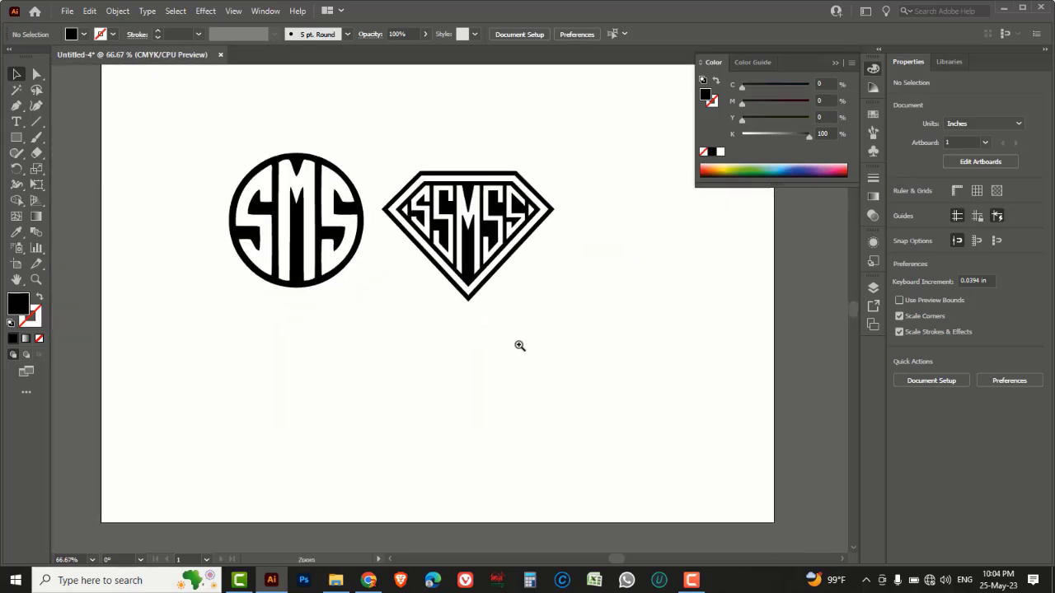
key(ctrl+minus)
drag(573, 387, 158, 175)
drag(503, 338, 584, 375)
drag(528, 331, 565, 372)
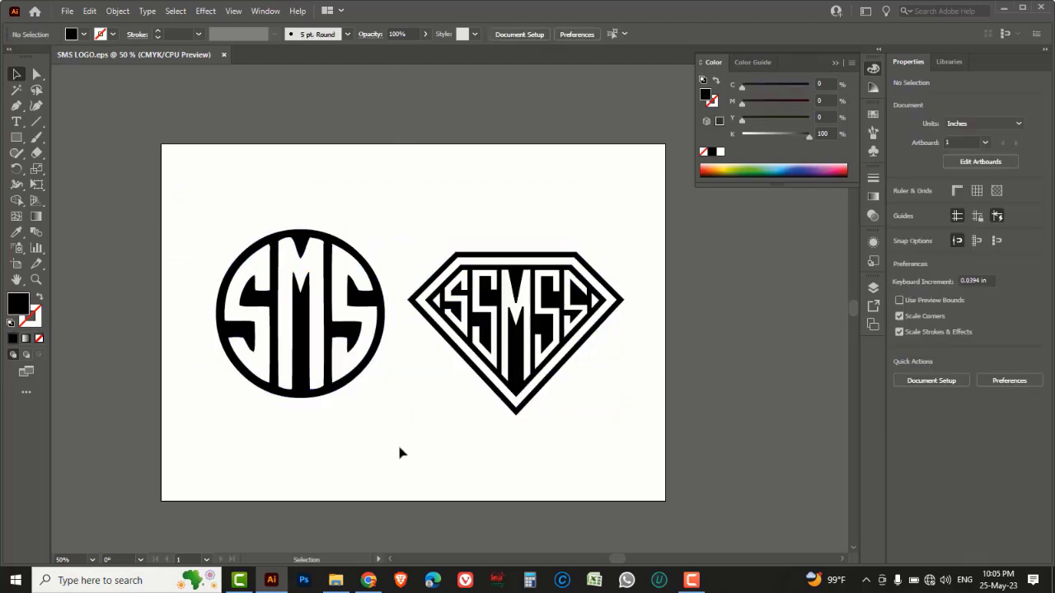
Select the finished circle monogram and the finished diamond monogram in turn to inspect each one
drag(188, 203, 402, 437)
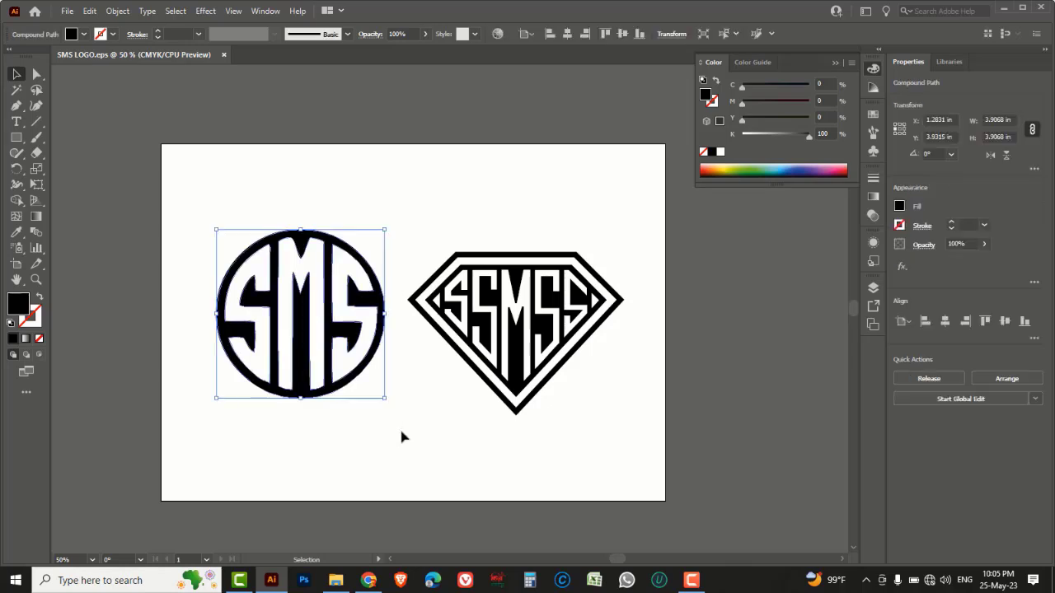
click(415, 434)
drag(663, 451, 406, 230)
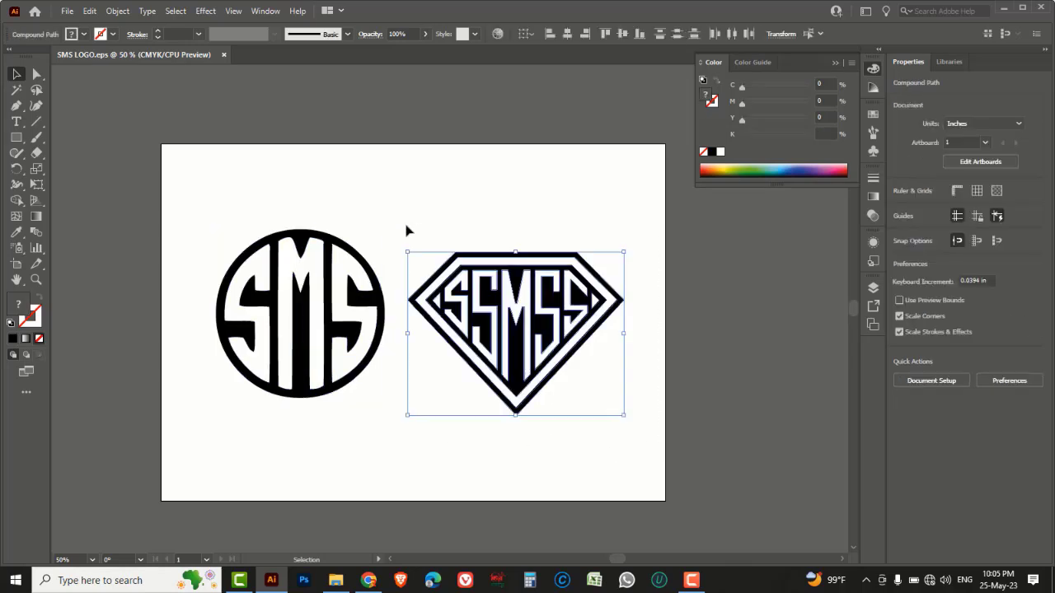
Delete the diamond monogram and shrink the artboard to about 380 by 367 px around the circle monogram
key(Delete)
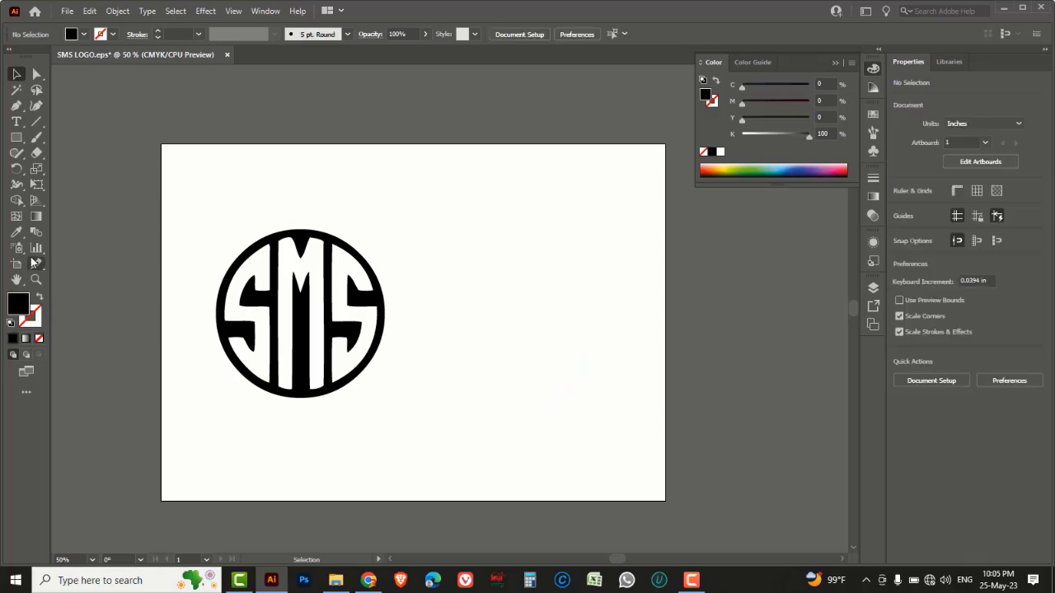
click(17, 264)
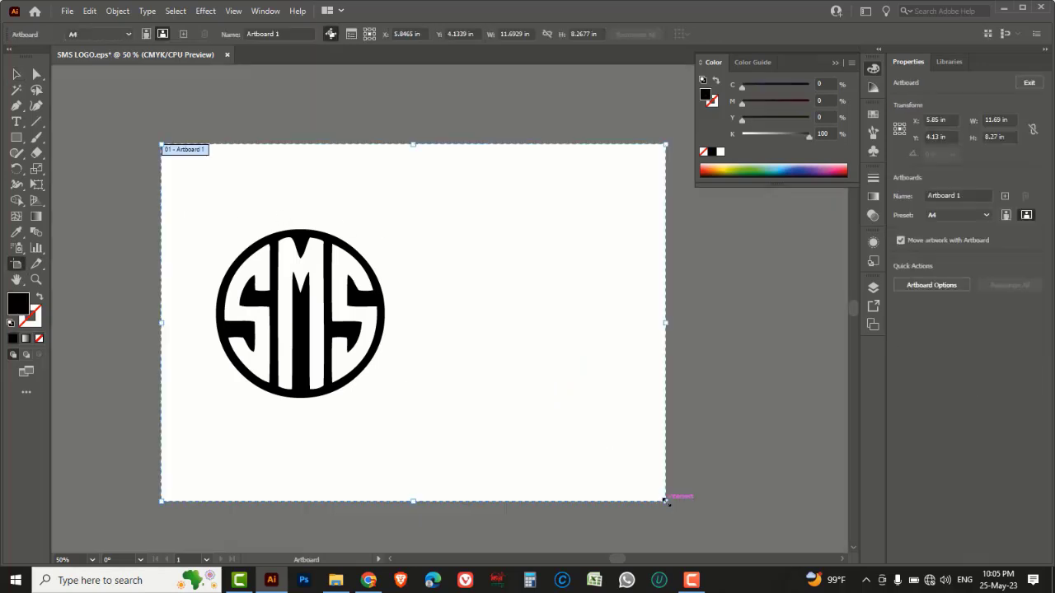
drag(669, 500, 418, 423)
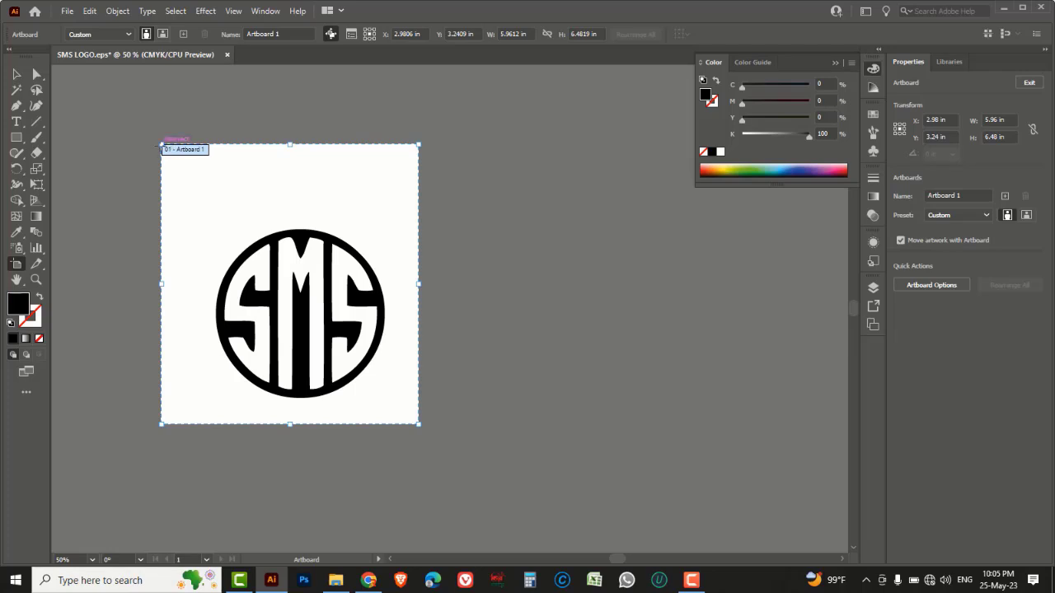
drag(159, 146, 189, 205)
click(15, 74)
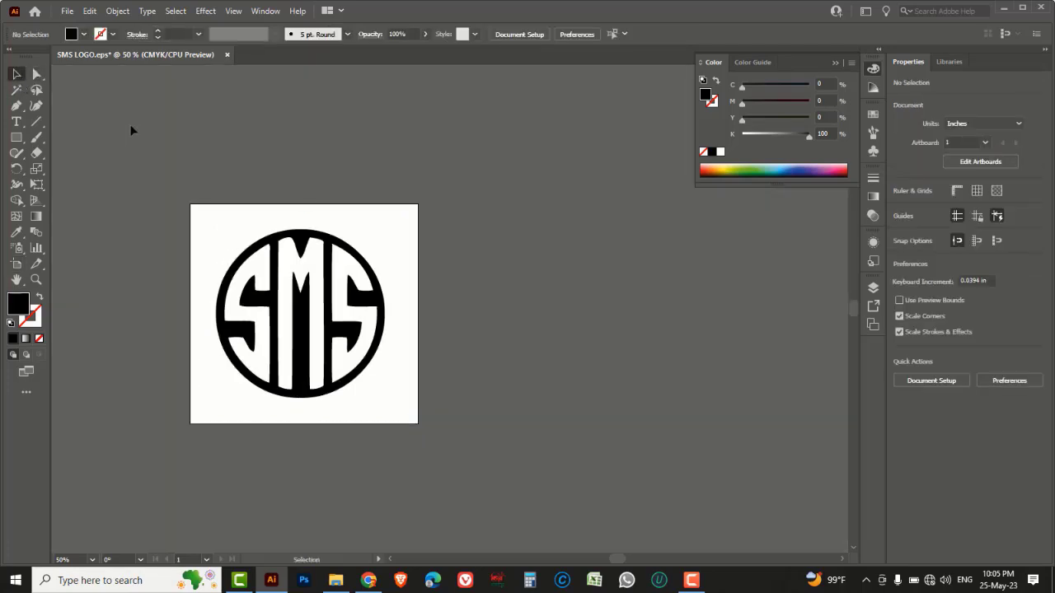
Start a Save for Web (Legacy) export of the artboard as JPEG with quality at 100%
click(67, 13)
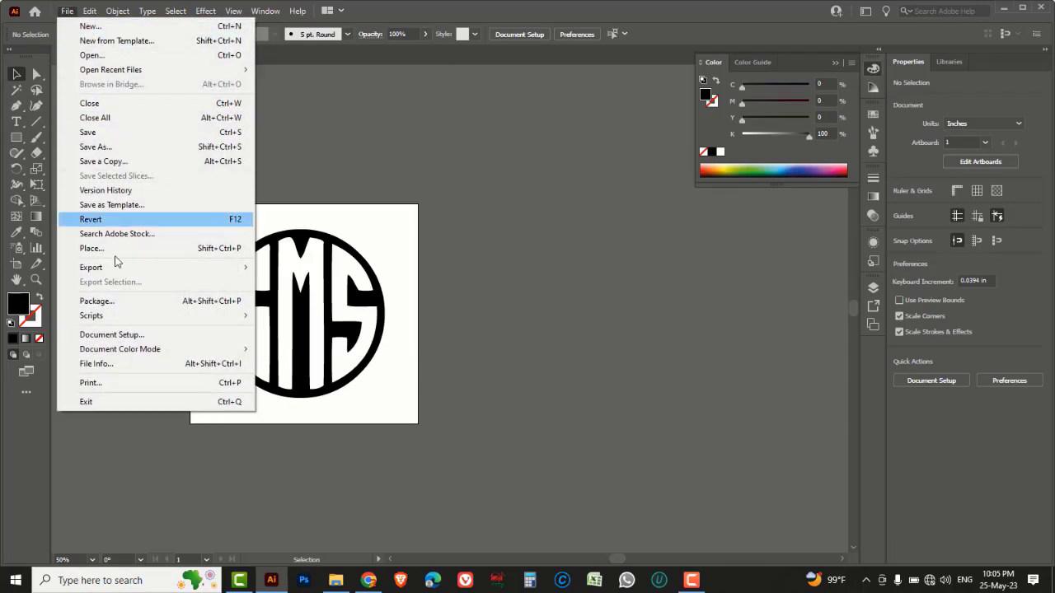
mouse_move(108, 275)
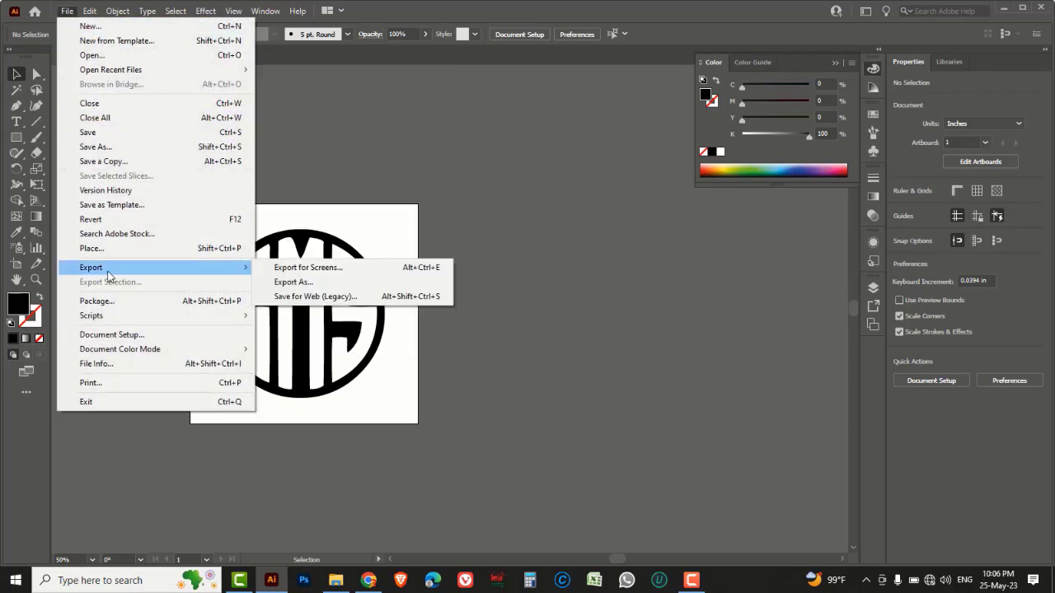
click(315, 296)
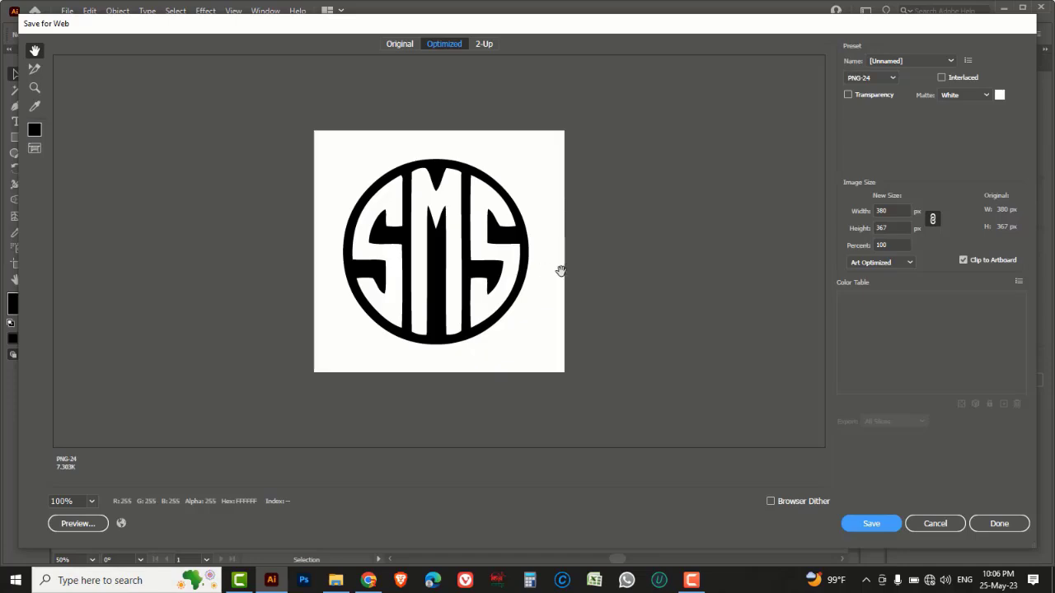
click(893, 79)
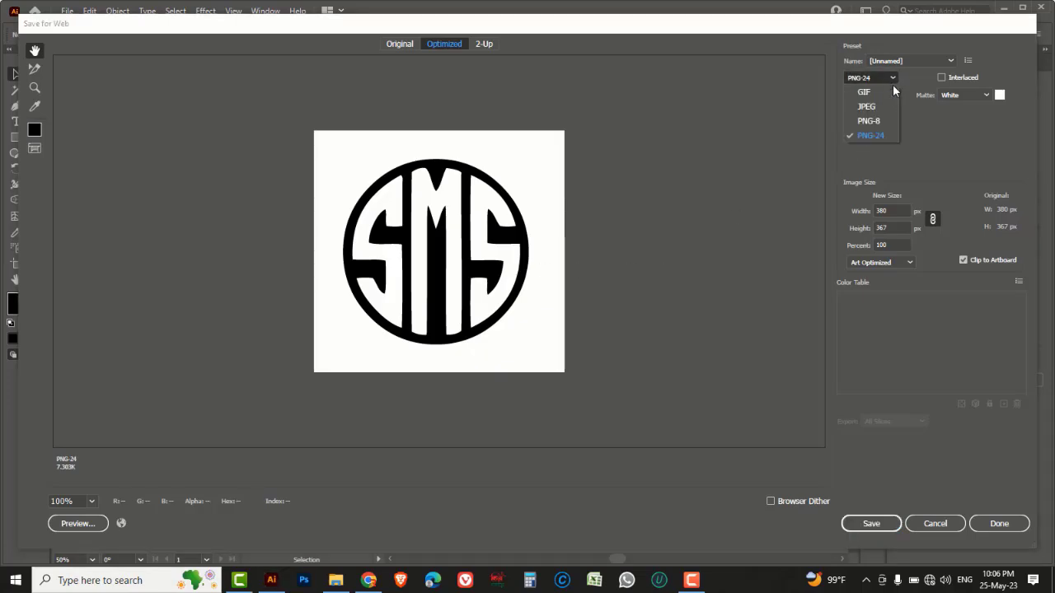
click(866, 106)
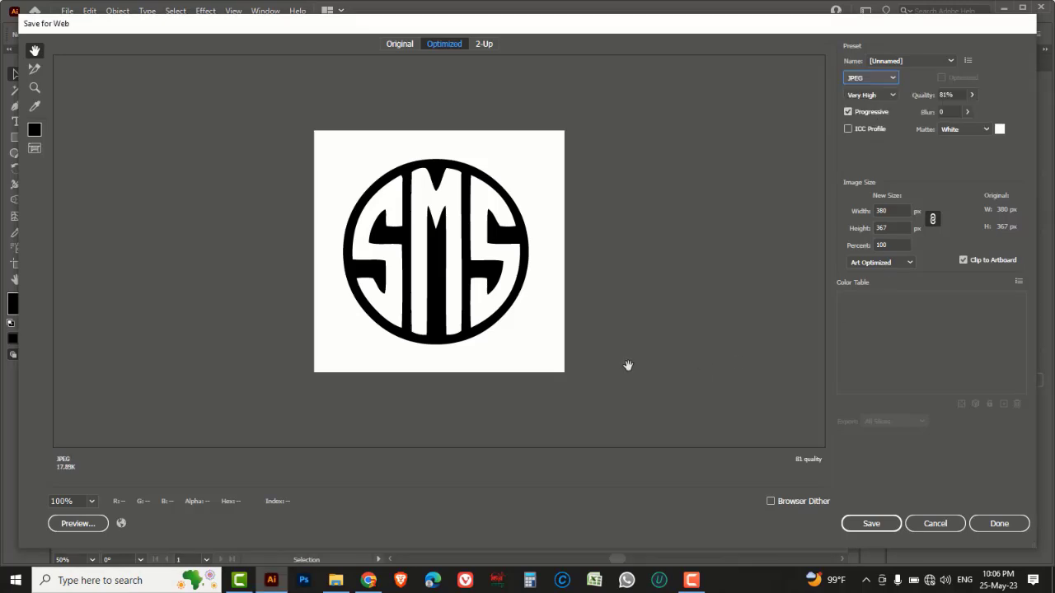
click(972, 96)
drag(961, 111, 971, 111)
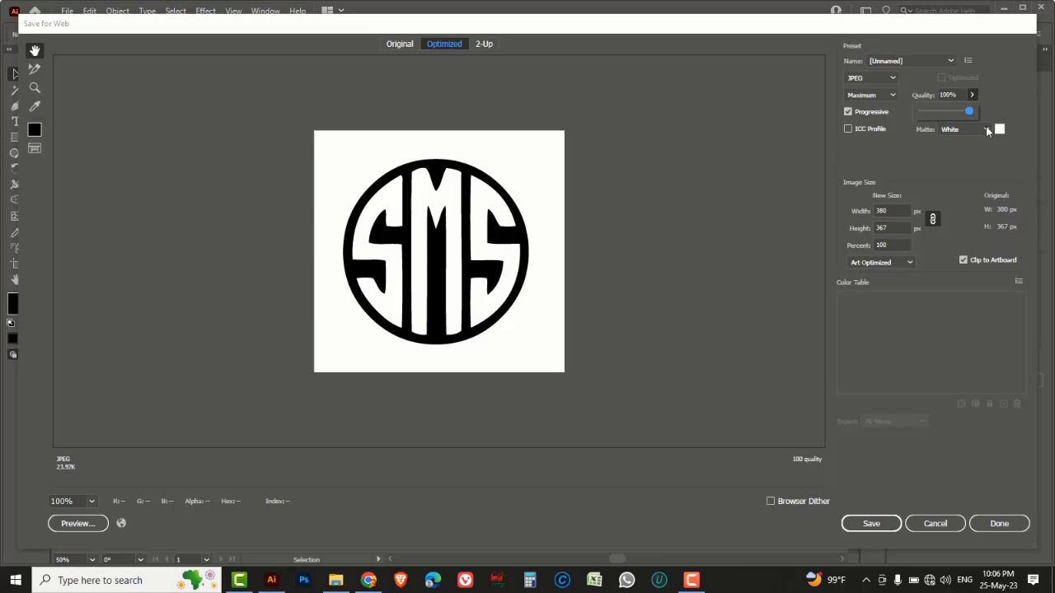
Scale the export to 600 percent and save it as SMS-LOGO in the Roman Edits folder
click(892, 245)
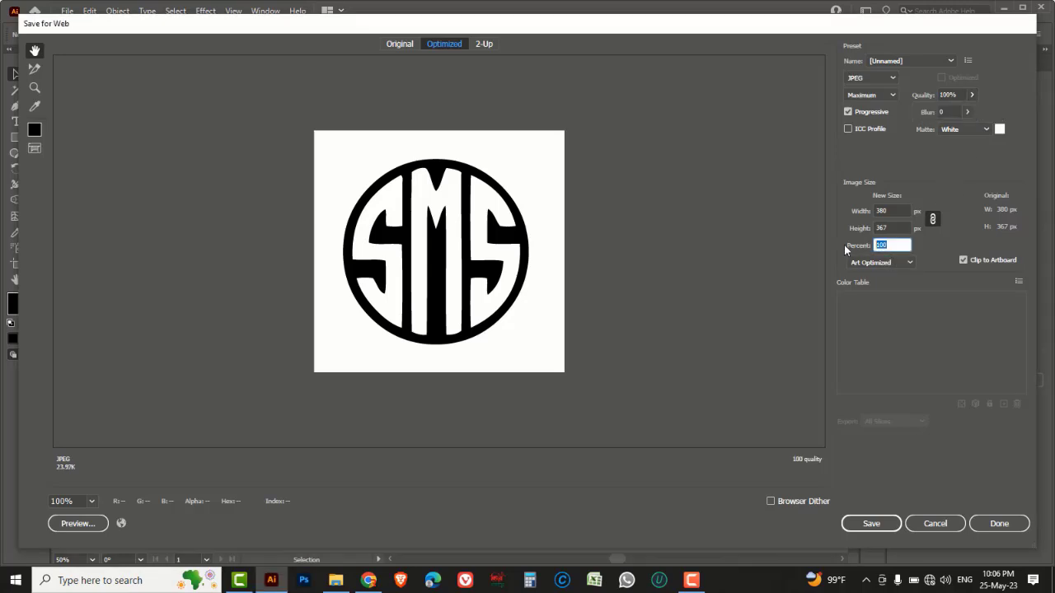
text(600)
click(871, 525)
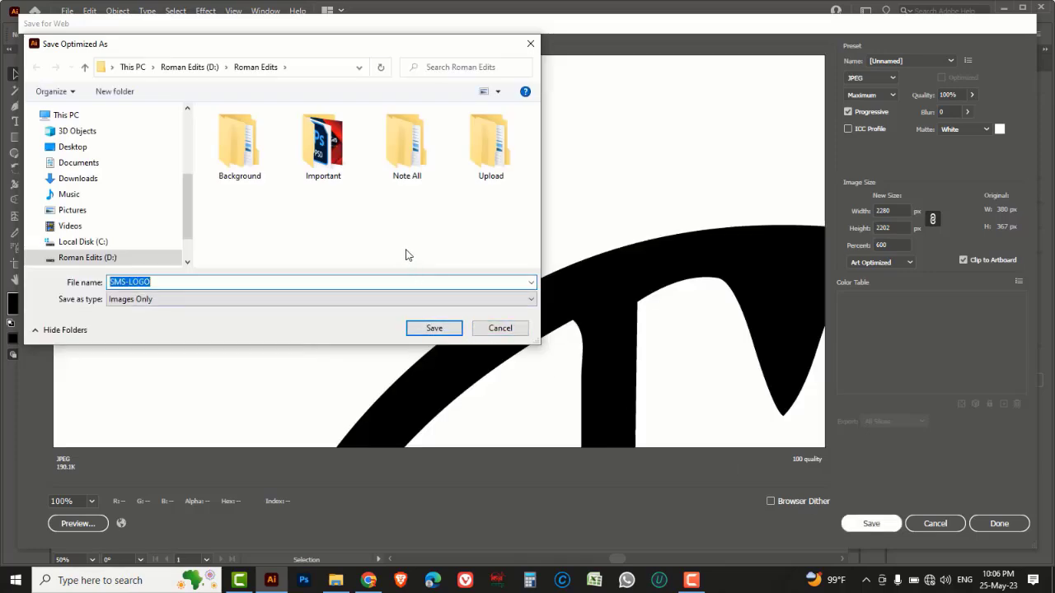
click(435, 328)
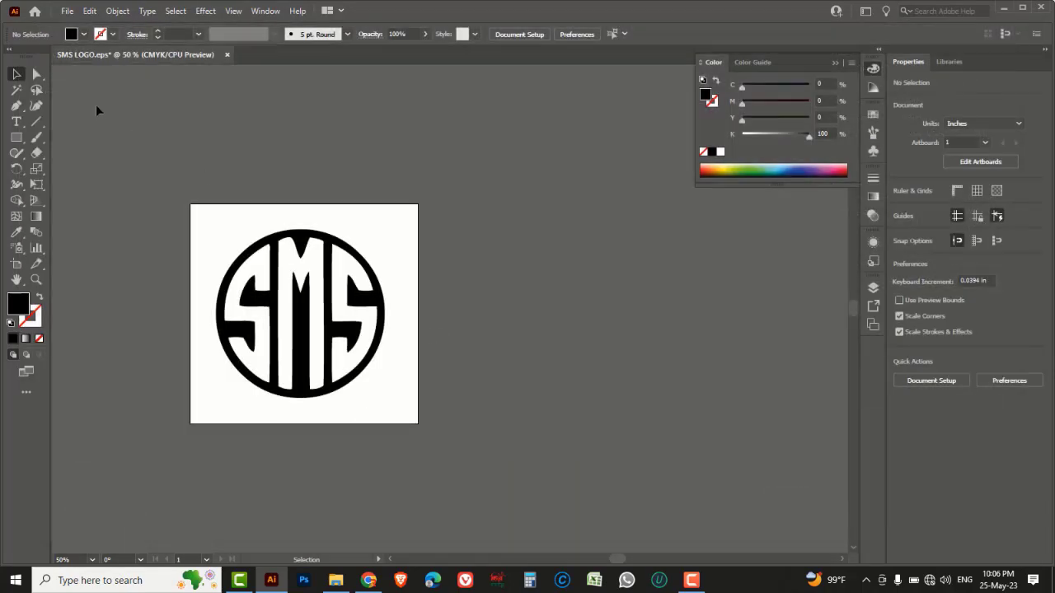
Find the exported SMS-LOGO image in the Roman Edits folder and view it in a maximized image viewer
click(66, 12)
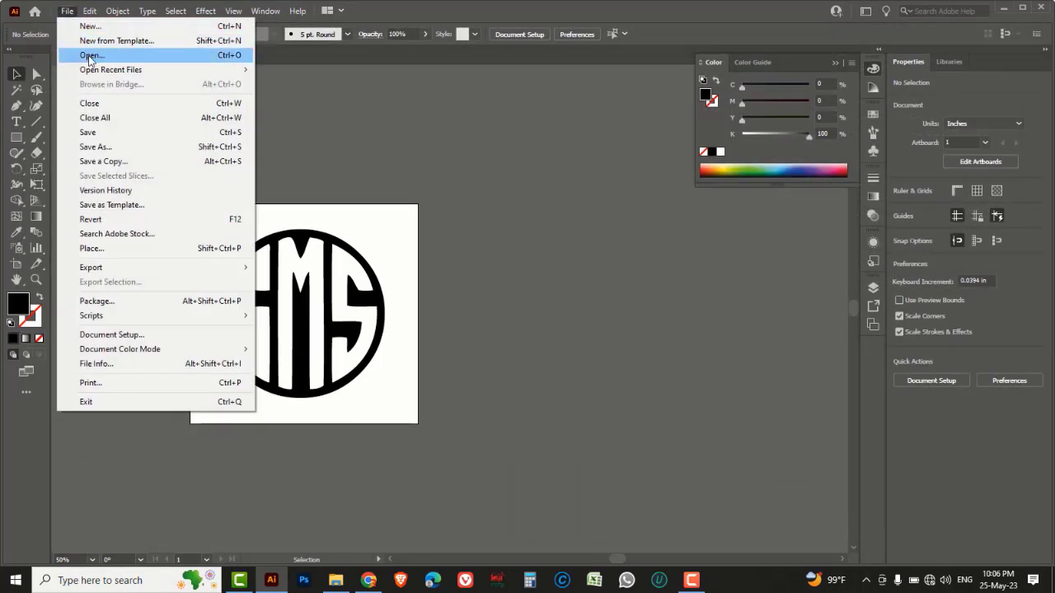
click(99, 58)
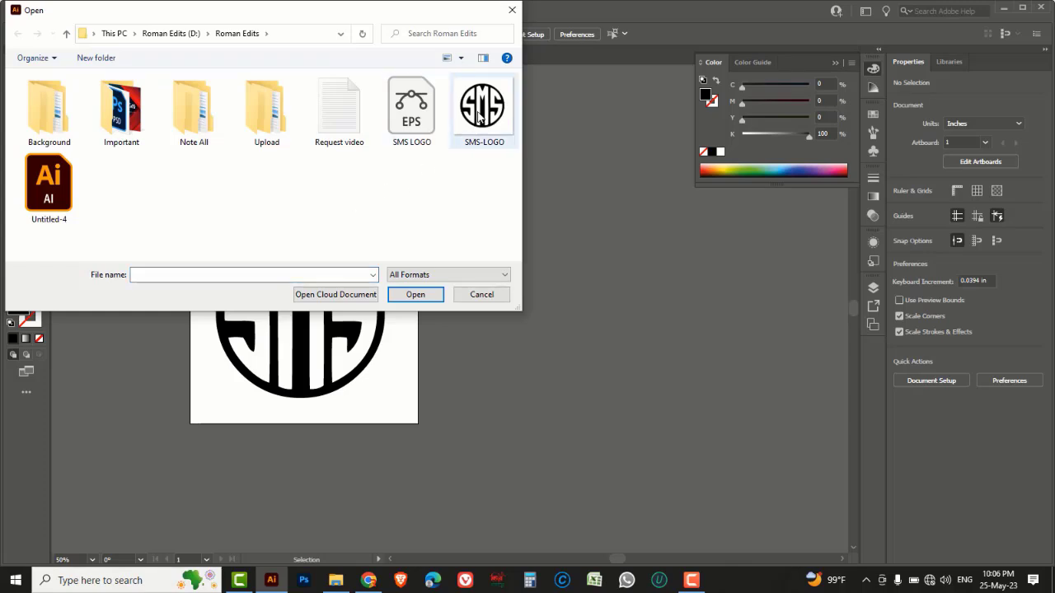
click(483, 105)
right_click(483, 105)
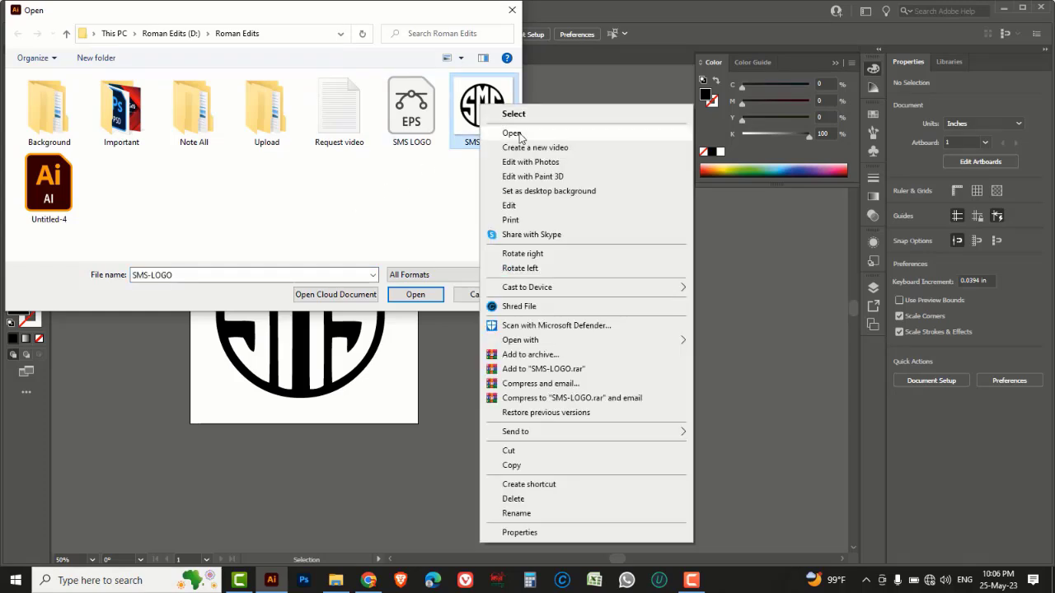
click(515, 133)
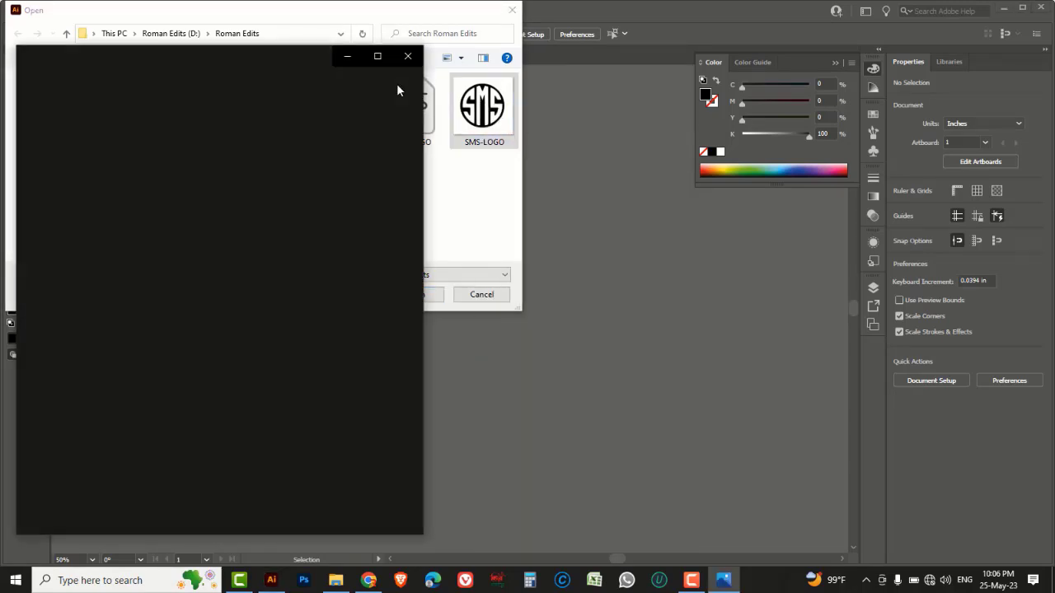
click(383, 60)
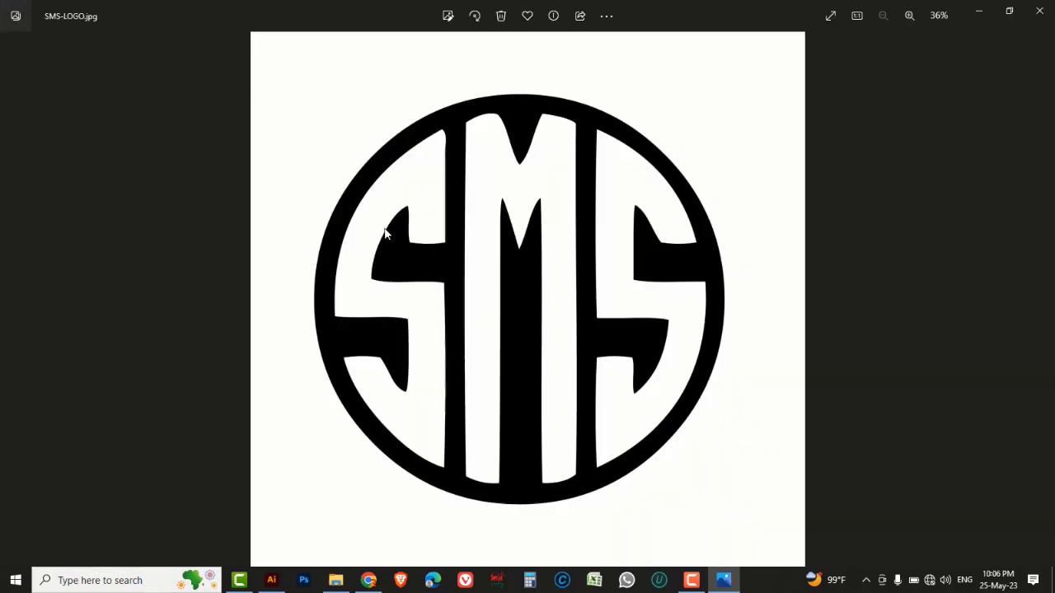
Examine the exported logo's edge quality up close, close the image viewer and dismiss the file opening dialog
scroll(415, 236, up, 5)
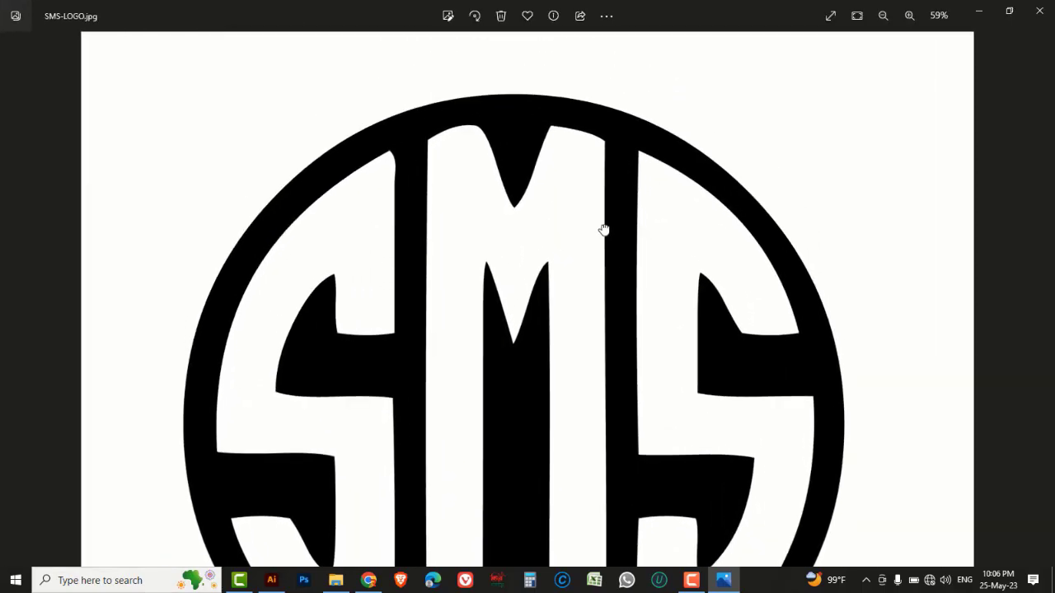
scroll(562, 216, up, 2)
scroll(586, 252, down, 4)
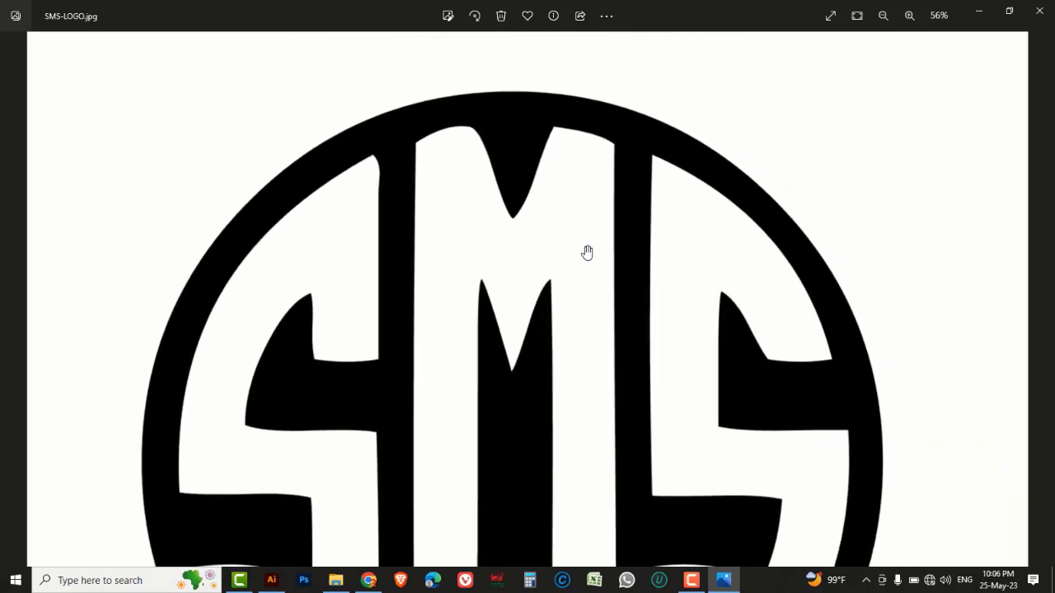
scroll(558, 247, down, 3)
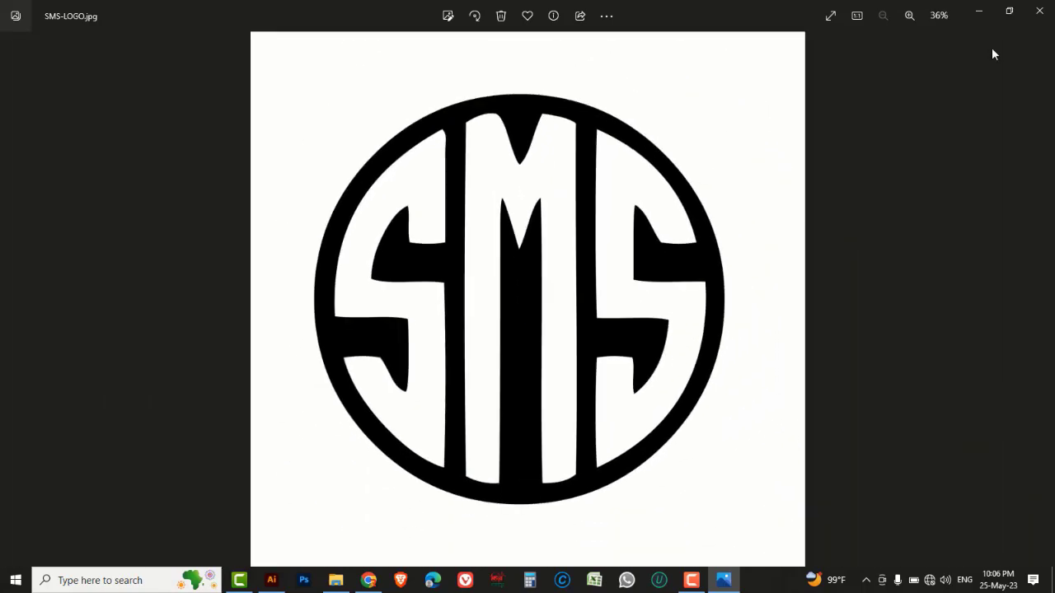
click(1040, 15)
click(496, 292)
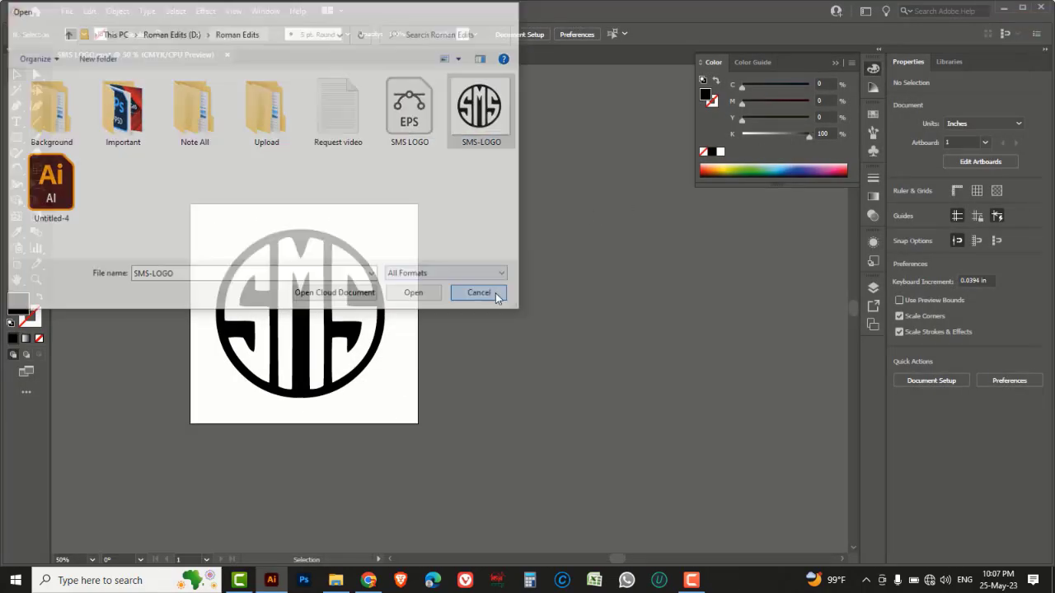